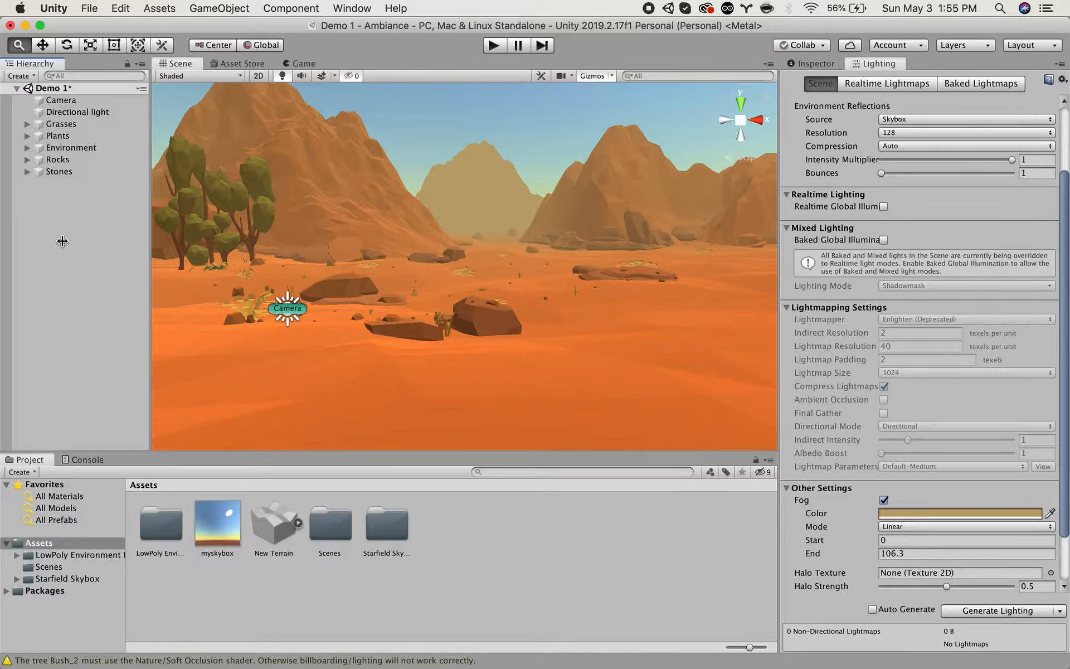
Add a Particle System effect to the Demo 1 scene and display its properties.
right_click(49, 272)
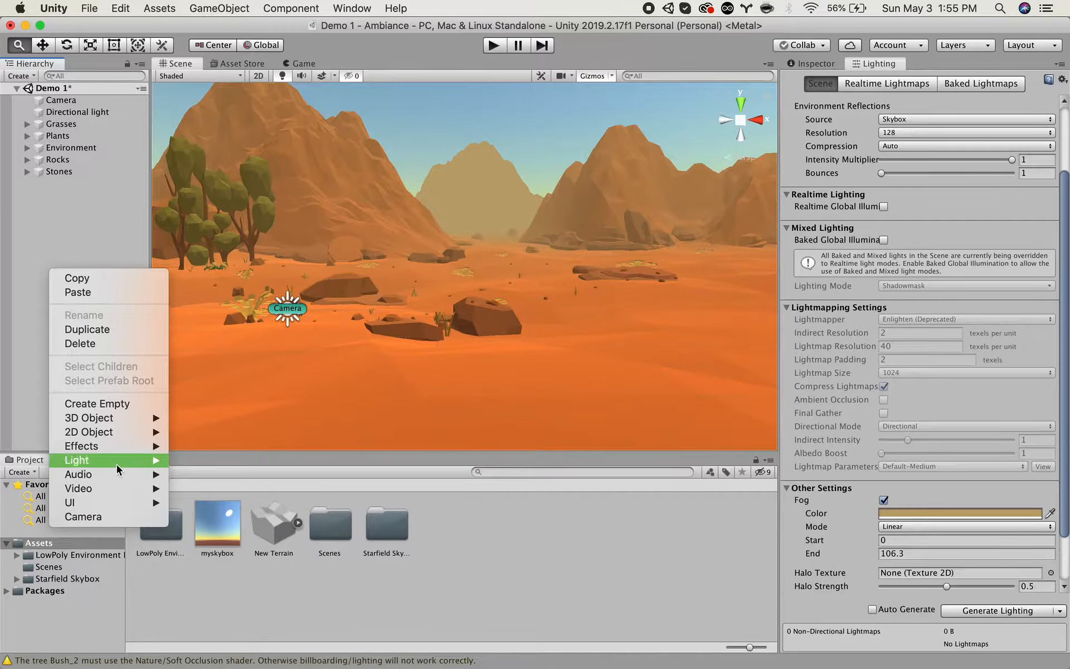
mouse_move(117, 444)
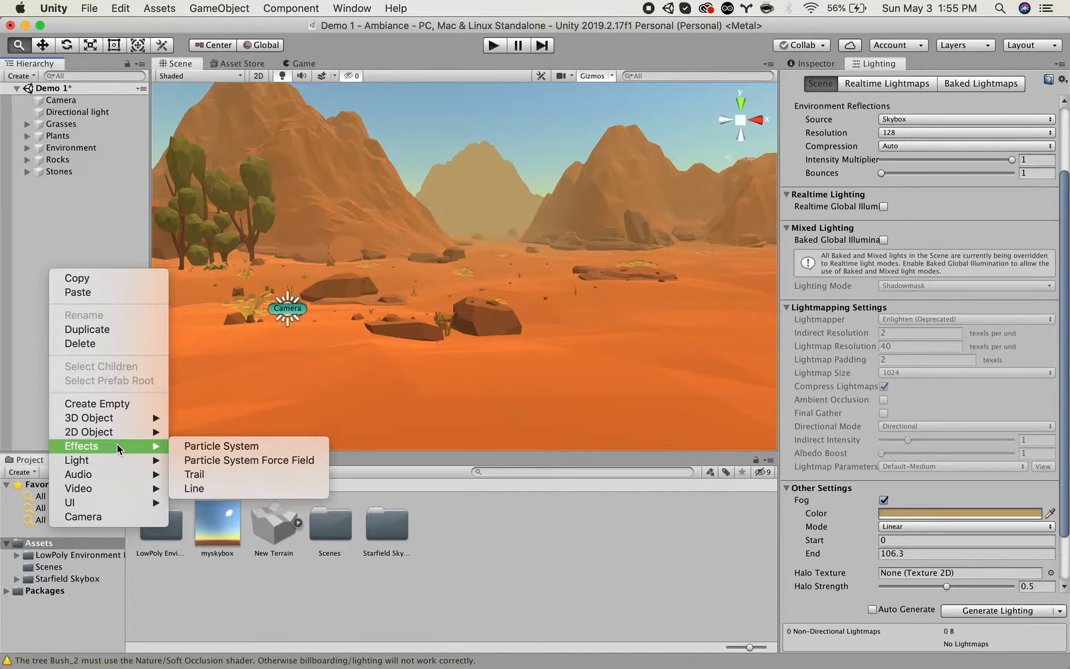
left_click(204, 447)
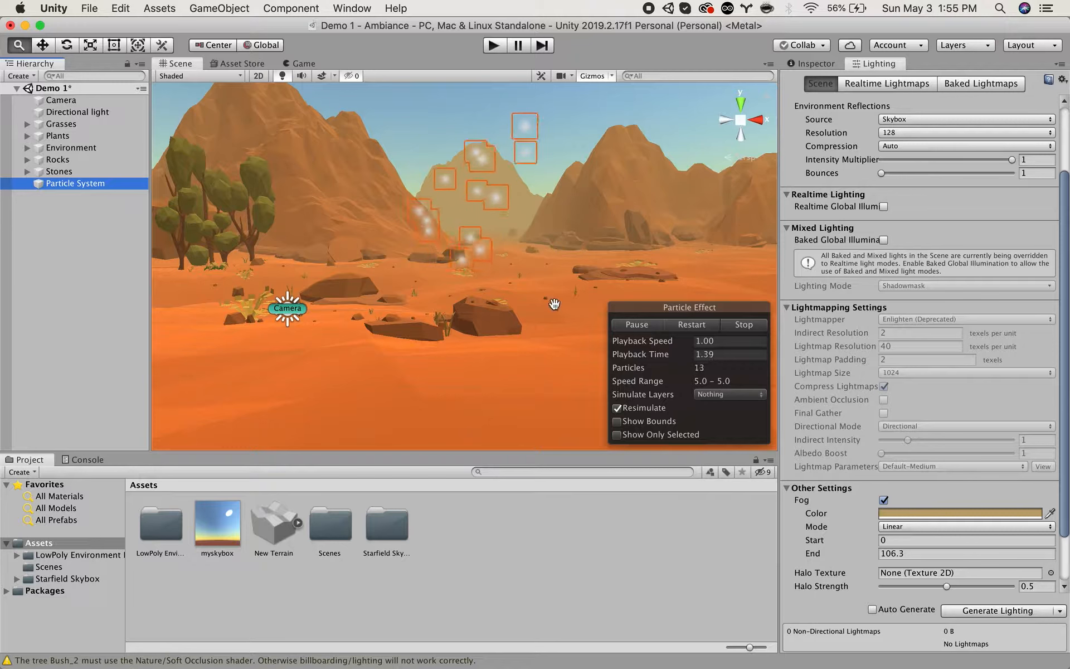
mouse_move(501, 241)
left_mouse_down("alt")
mouse_move(627, 184)
mouse_move(500, 248)
left_mouse_up("alt")
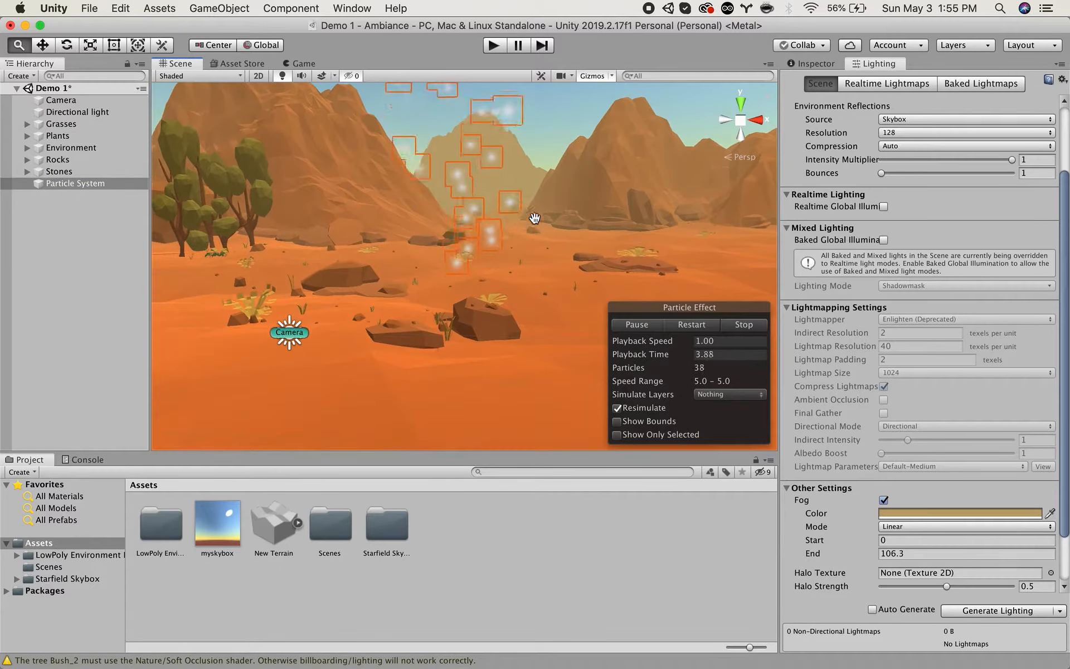
left_click(817, 65)
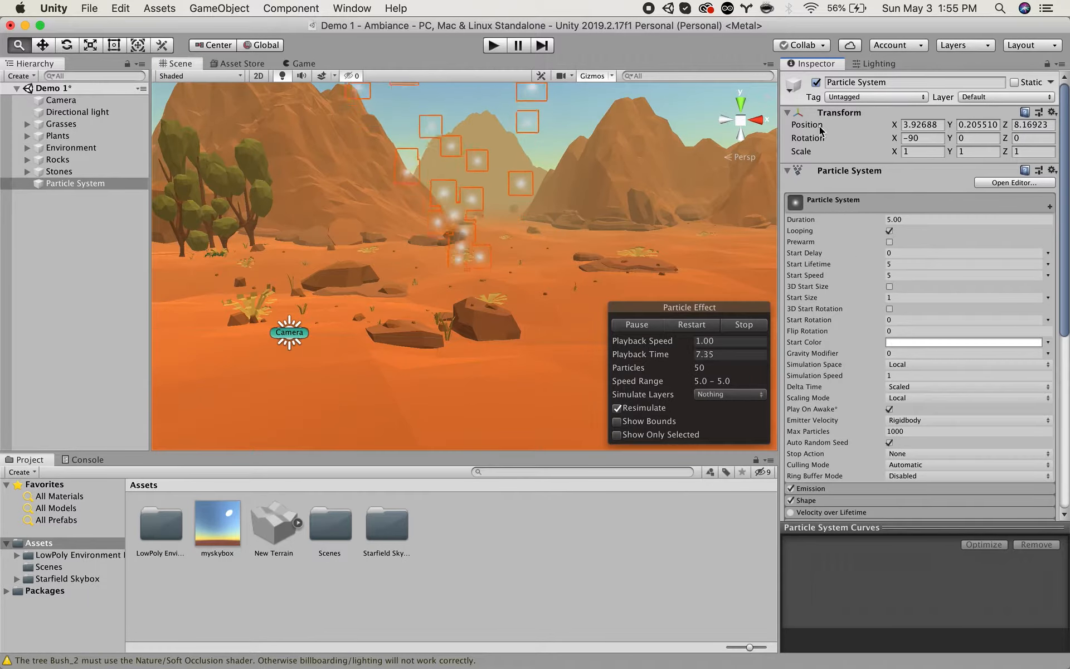
Look through the particle system's modules and examine the emitted particles in the scene from near and far.
scroll(872, 298, "down", 10)
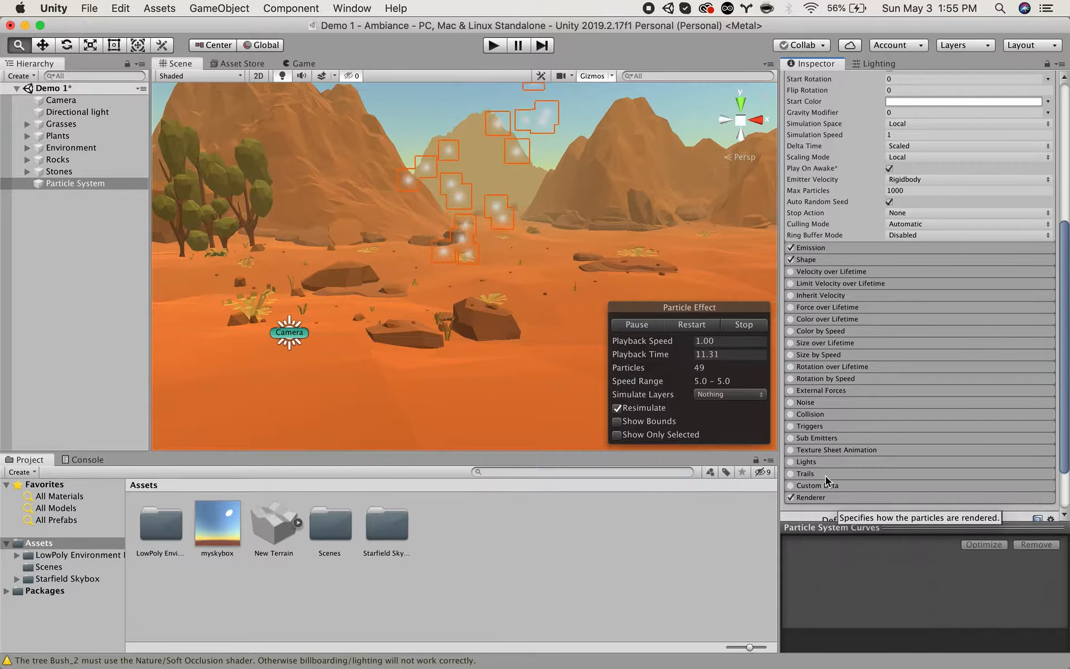
scroll(848, 365, "up", 5)
scroll(850, 369, "up", 1)
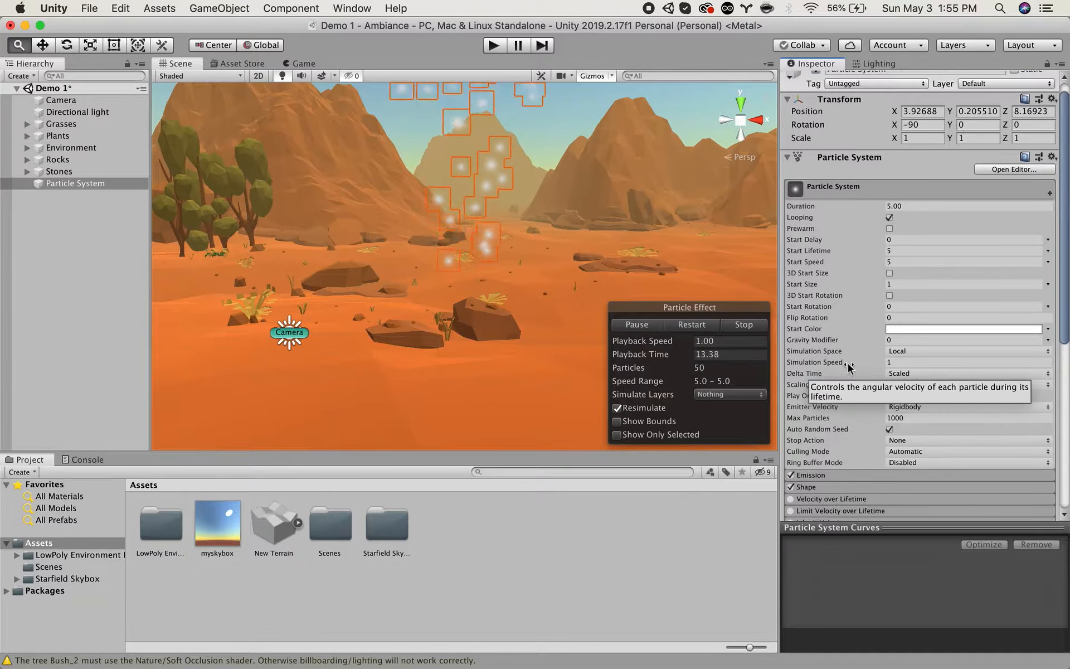
left_click_drag(580, 203, 593, 210, "alt")
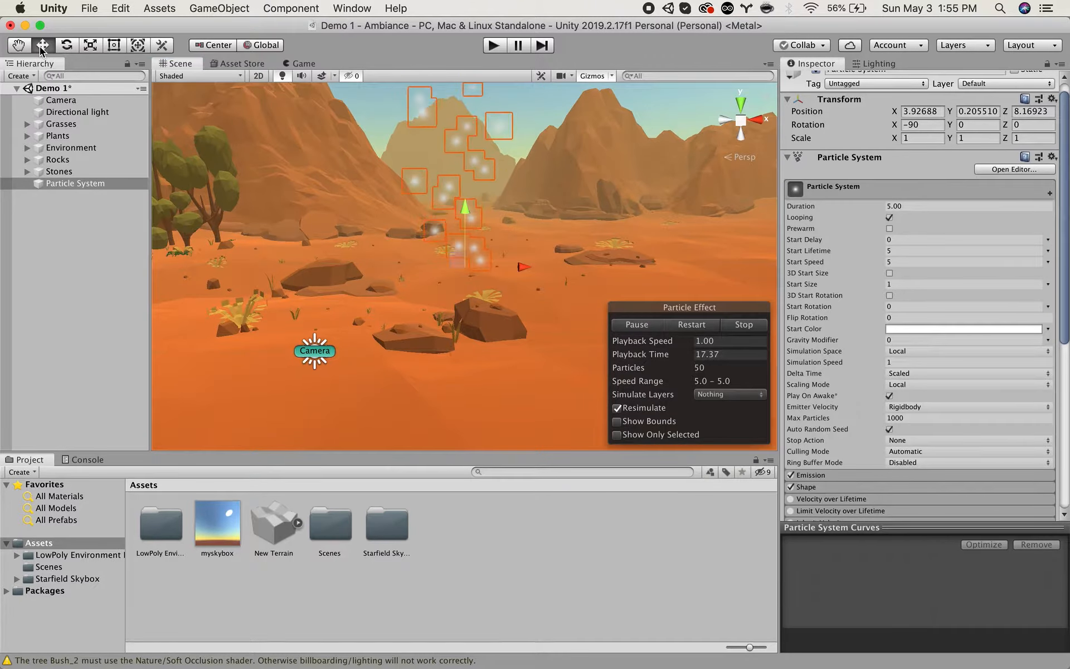
left_click_drag(360, 205, 337, 337)
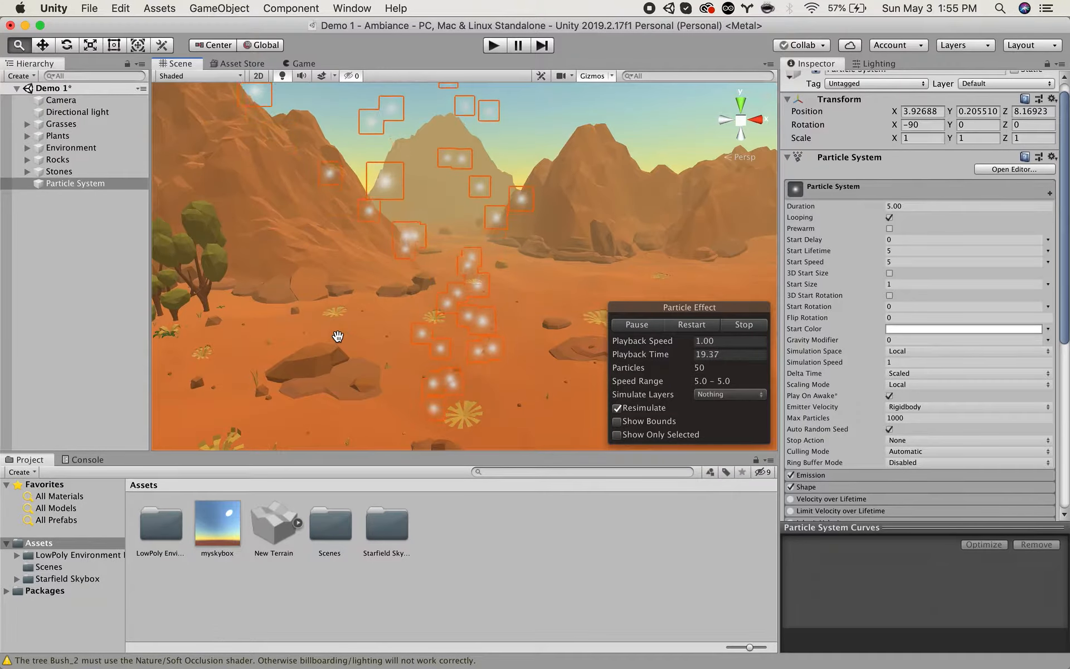
scroll(338, 337, "down", 4)
scroll(338, 337, "down", 4)
mouse_move(353, 291)
left_mouse_down()
mouse_move(357, 329)
mouse_move(366, 290)
left_mouse_up()
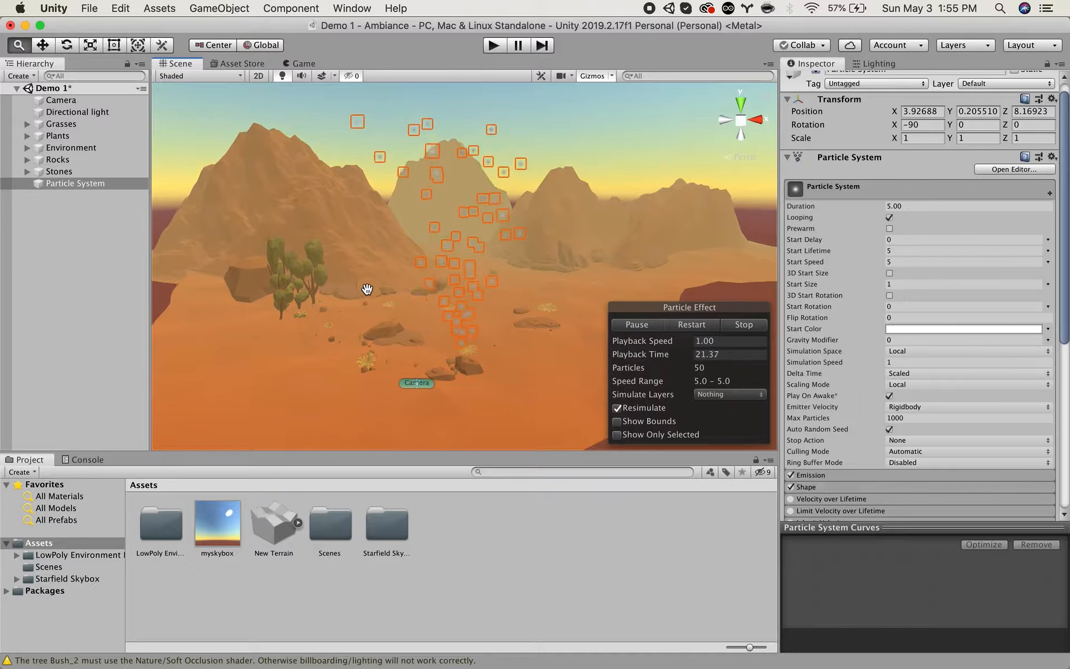
scroll(367, 289, "up", 3)
scroll(367, 289, "up", 2)
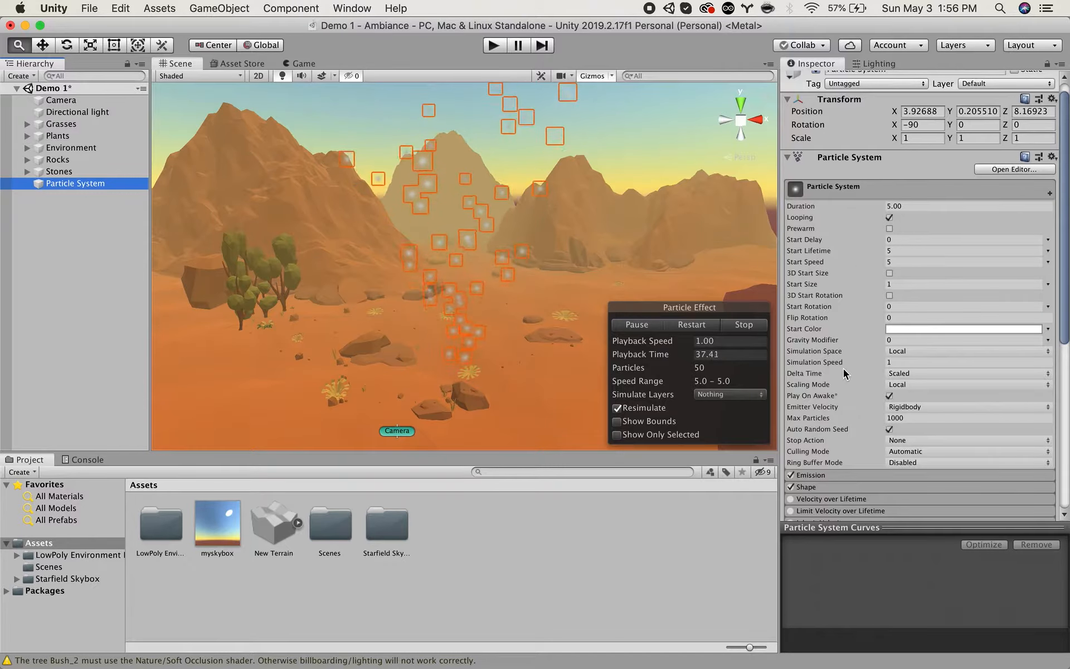
Expand the particle system's Emission and Shape modules and set the emitter shape to Rectangle.
scroll(847, 374, "down", 3)
left_click(820, 444)
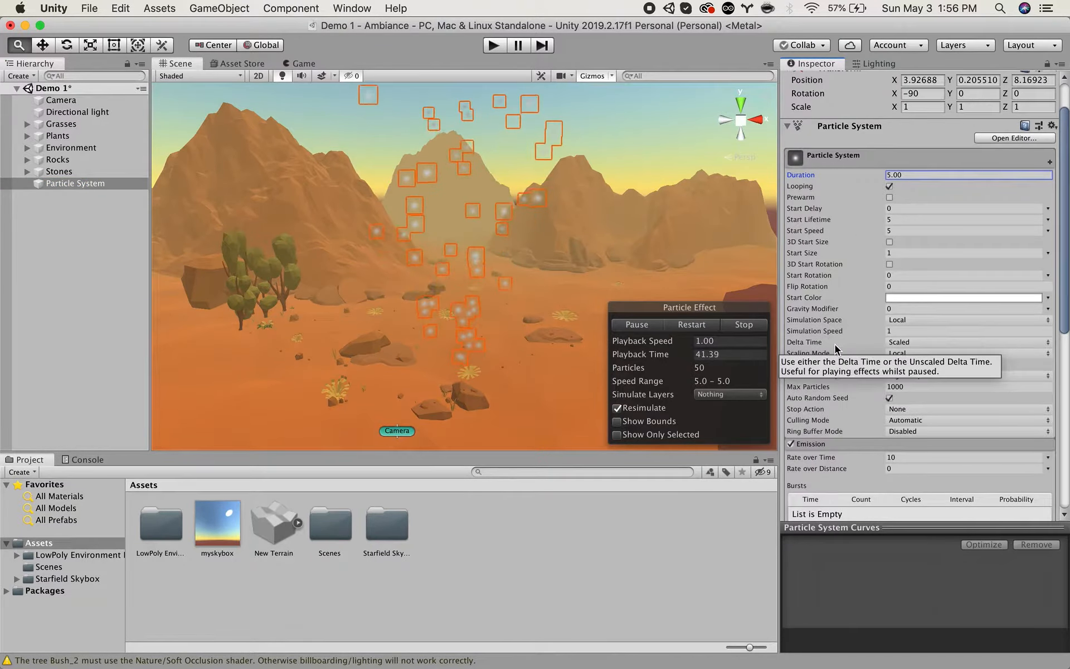
scroll(836, 346, "down", 10)
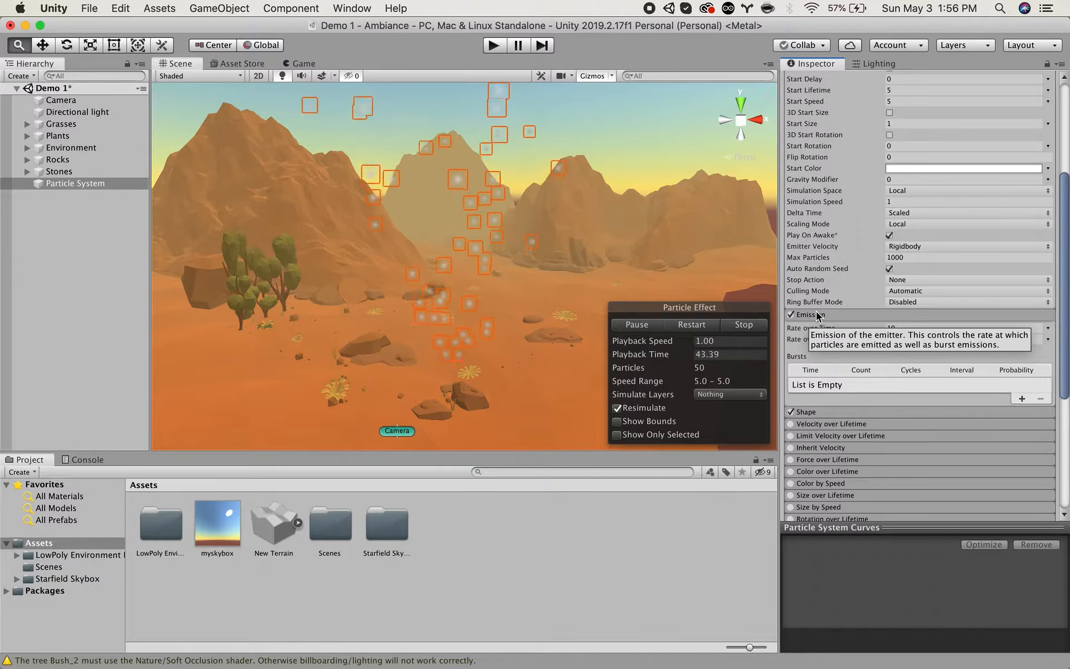
left_click(828, 410)
scroll(853, 383, "down", 6)
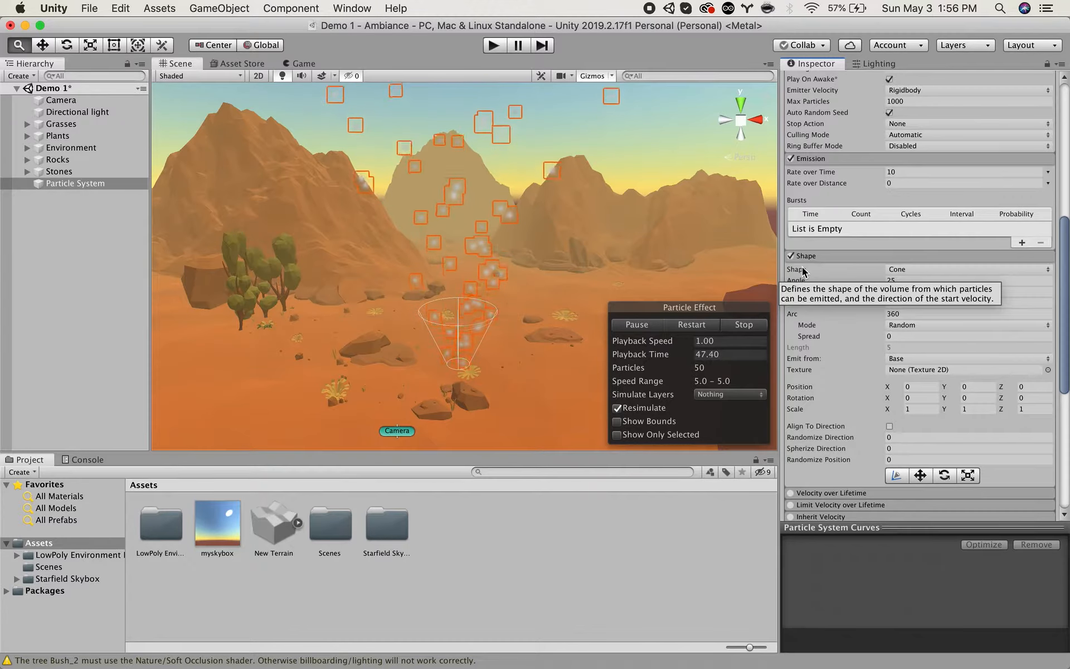
left_click(933, 270)
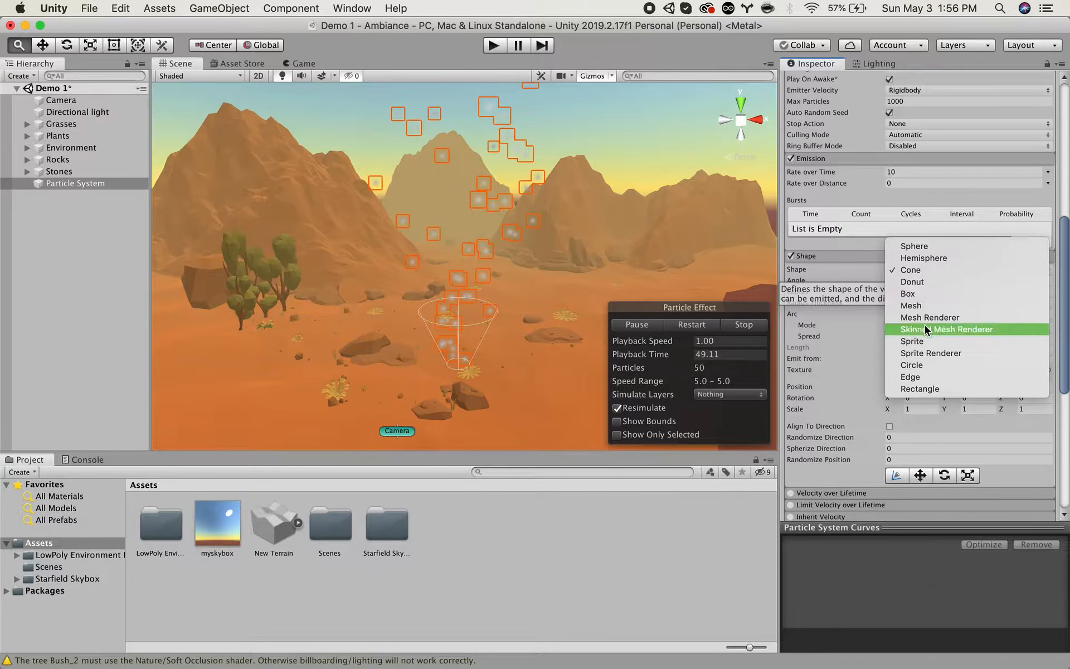
left_click(922, 389)
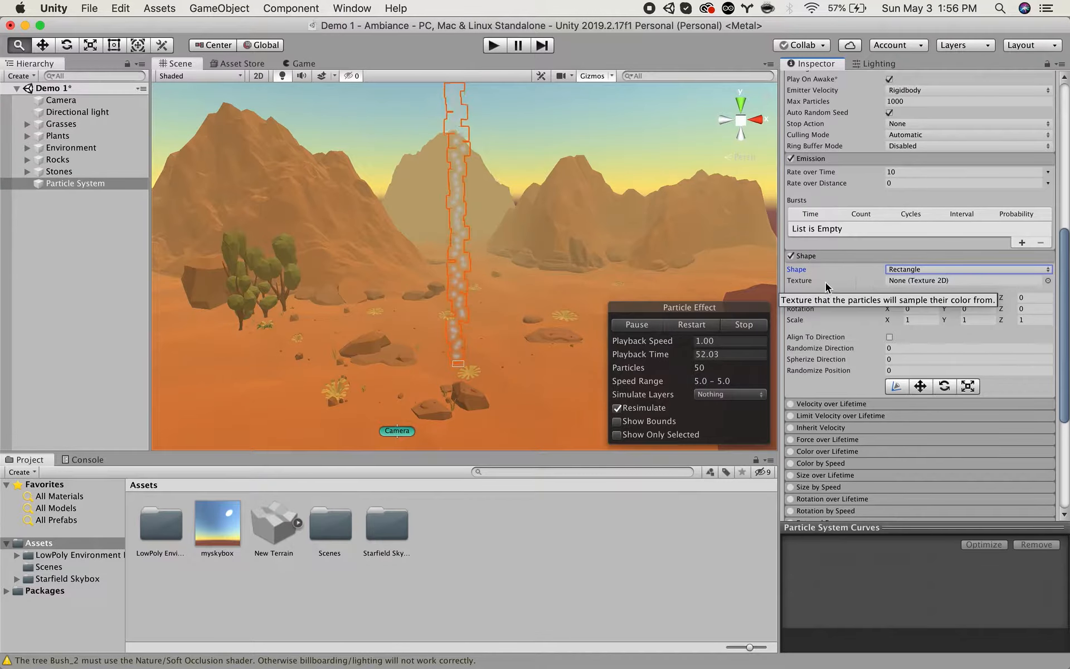
Scale the rectangular emitter to X 31.3, Y 19.37 and Z 2.53, and raise the particle system above the terrain.
left_click_drag(890, 320, 1044, 322)
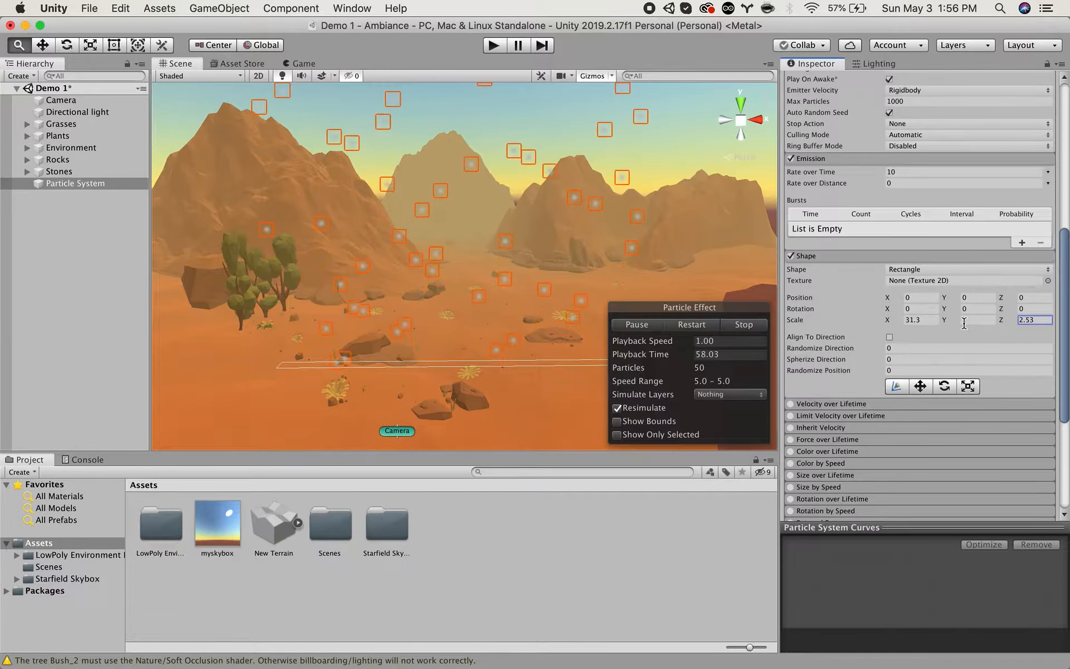
left_click_drag(946, 321, 456, 138)
left_click_drag(413, 196, 413, 236, "alt")
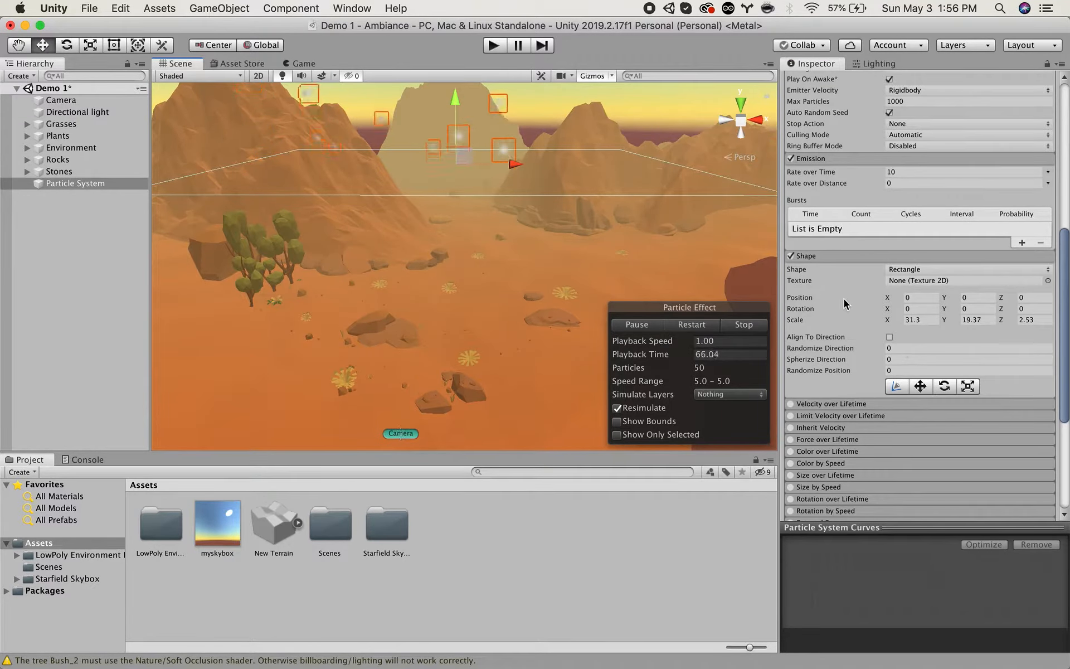
Set the particle system's Gravity Modifier to 1.
left_click_drag(591, 201, 602, 268, "alt")
scroll(868, 375, "up", 5)
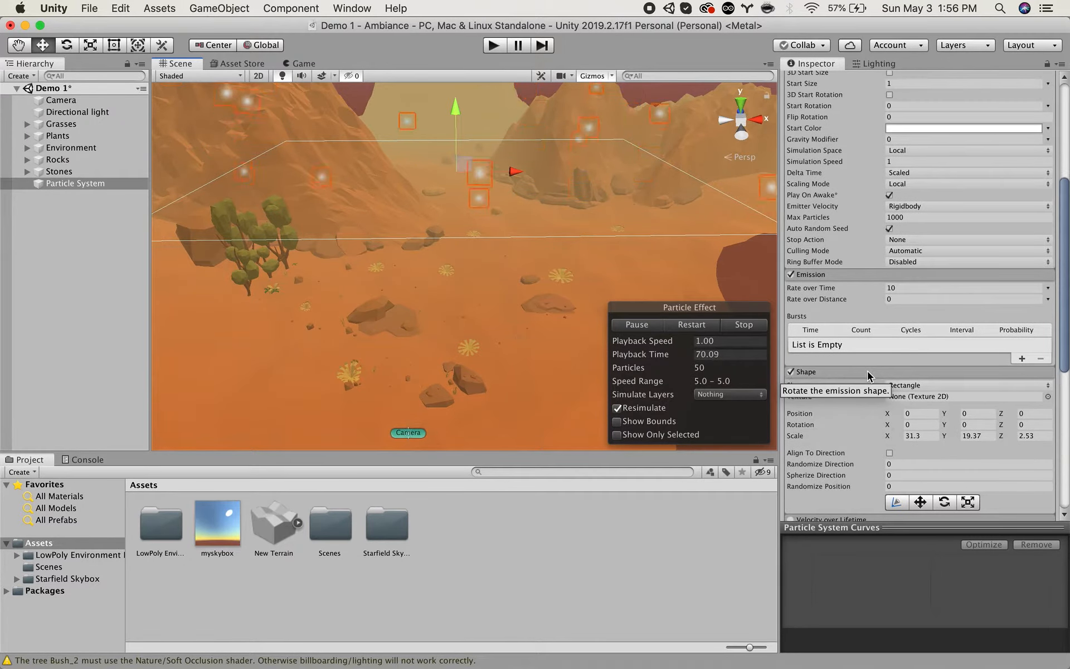
scroll(868, 375, "up", 5)
left_click(895, 192)
type("1")
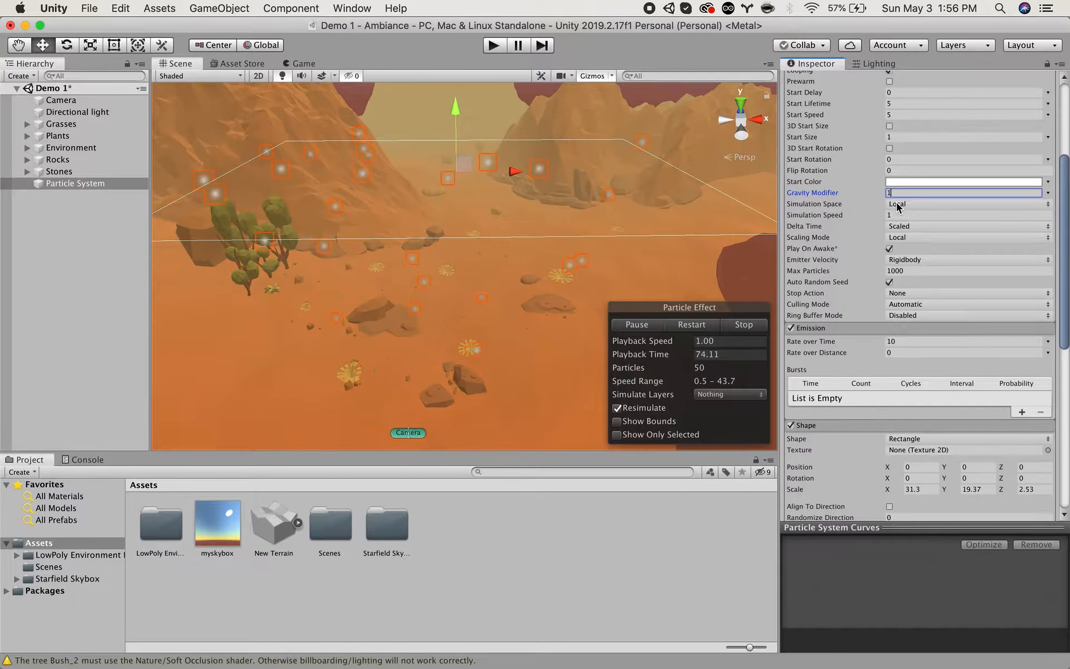
Check how far the particles fall below the terrain and set their Start Lifetime to 3.65.
left_click_drag(490, 226, 490, 141, "alt")
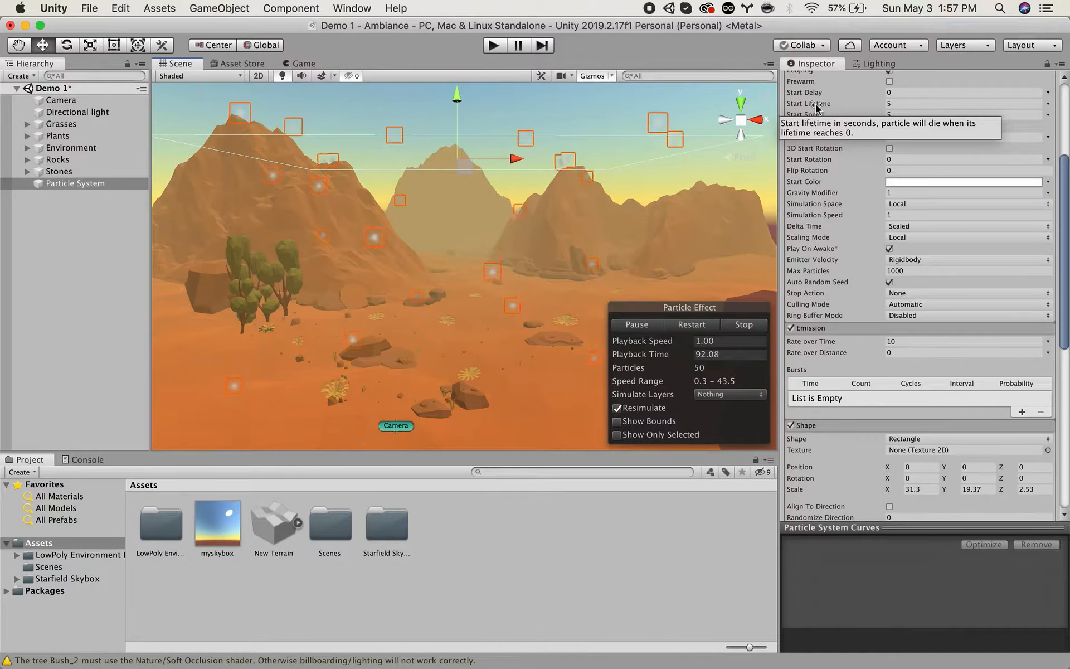
left_click_drag(517, 308, 457, 403, "alt")
scroll(524, 399, "down", 5)
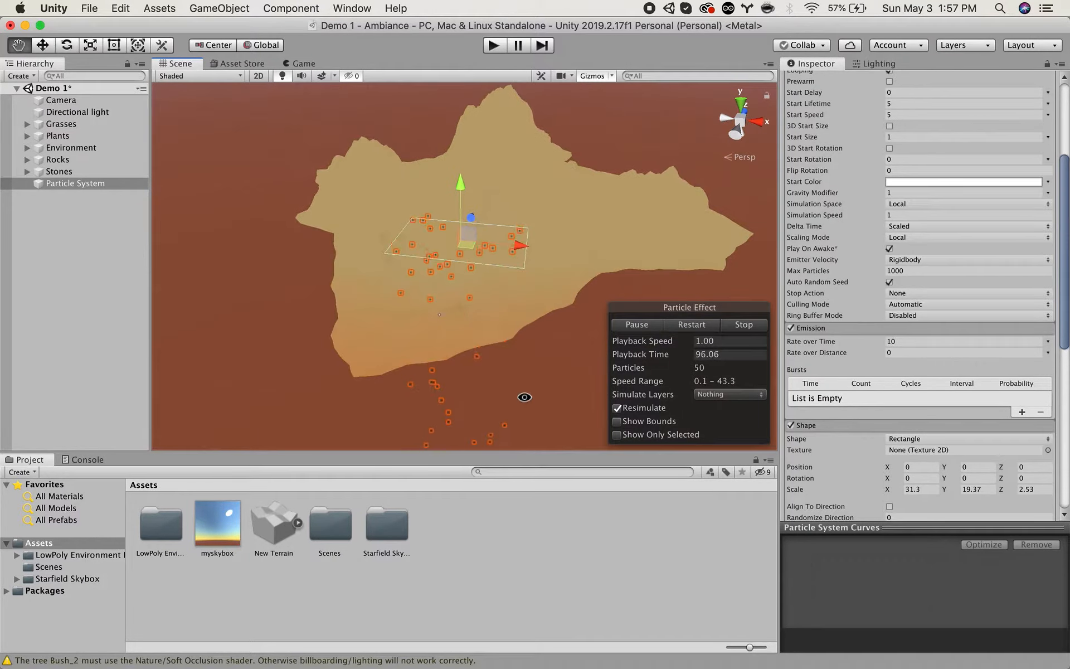
scroll(416, 424, "down", 5)
left_click_drag(467, 420, 439, 452, "alt")
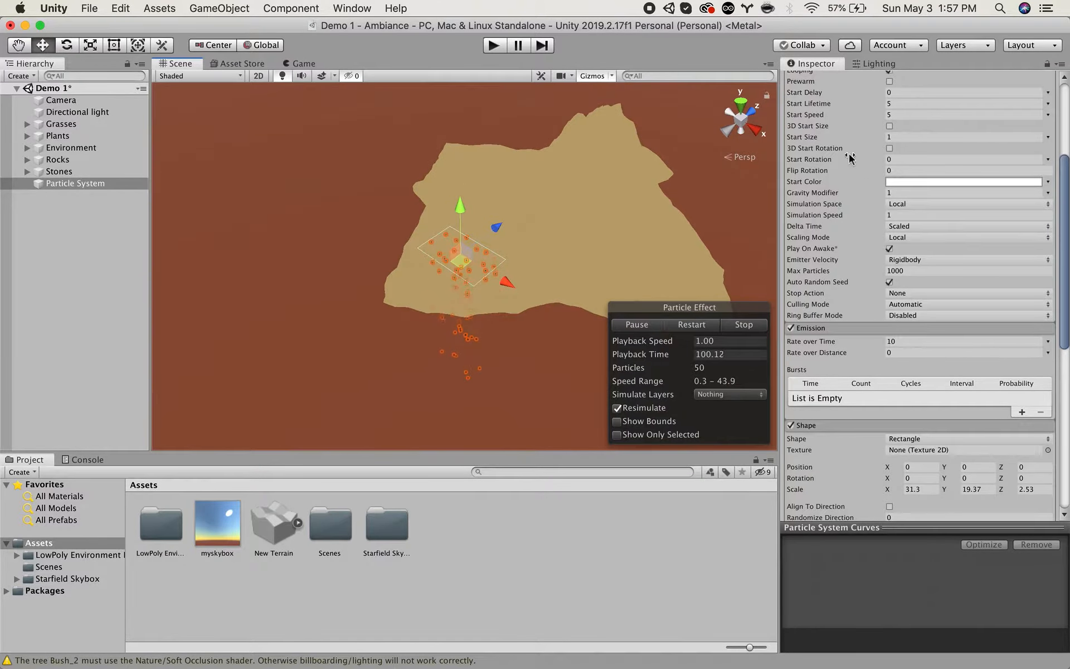
left_click_drag(815, 104, 831, 108)
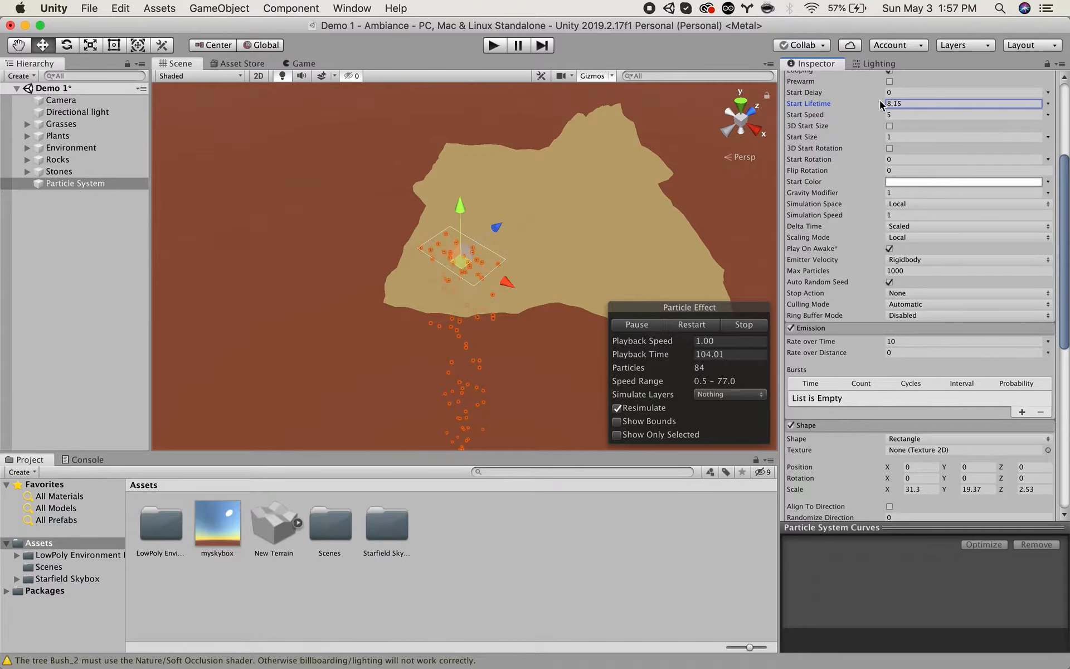
left_click_drag(815, 105, 789, 108)
left_click_drag(682, 183, 598, 224, "alt")
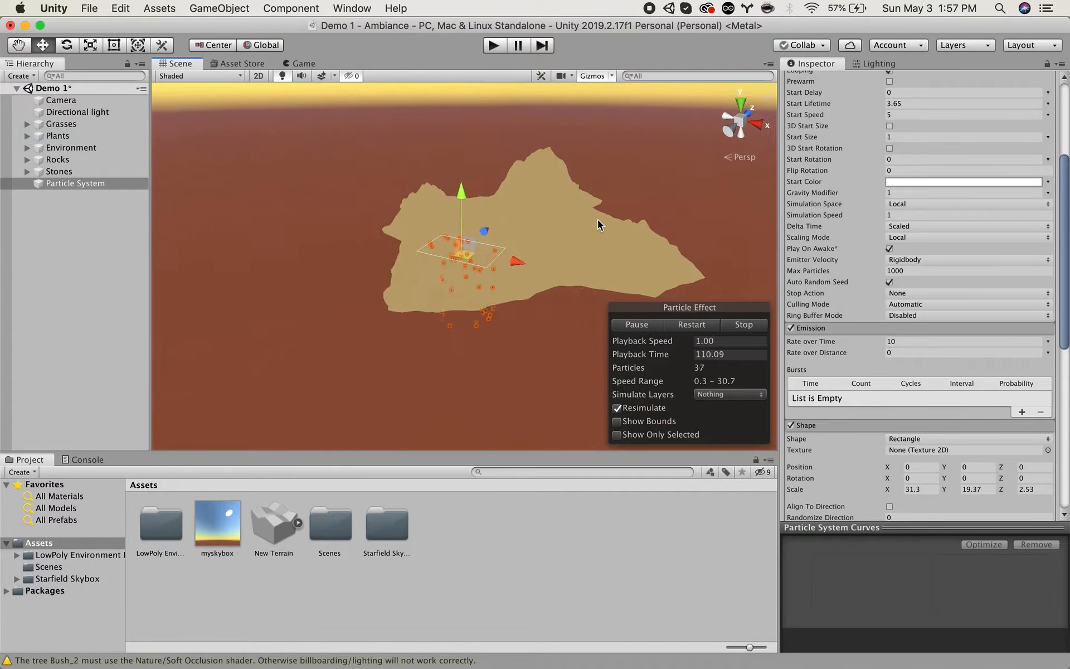
Reduce the particles' Start Size to 0.22.
scroll(597, 219, "up", 2)
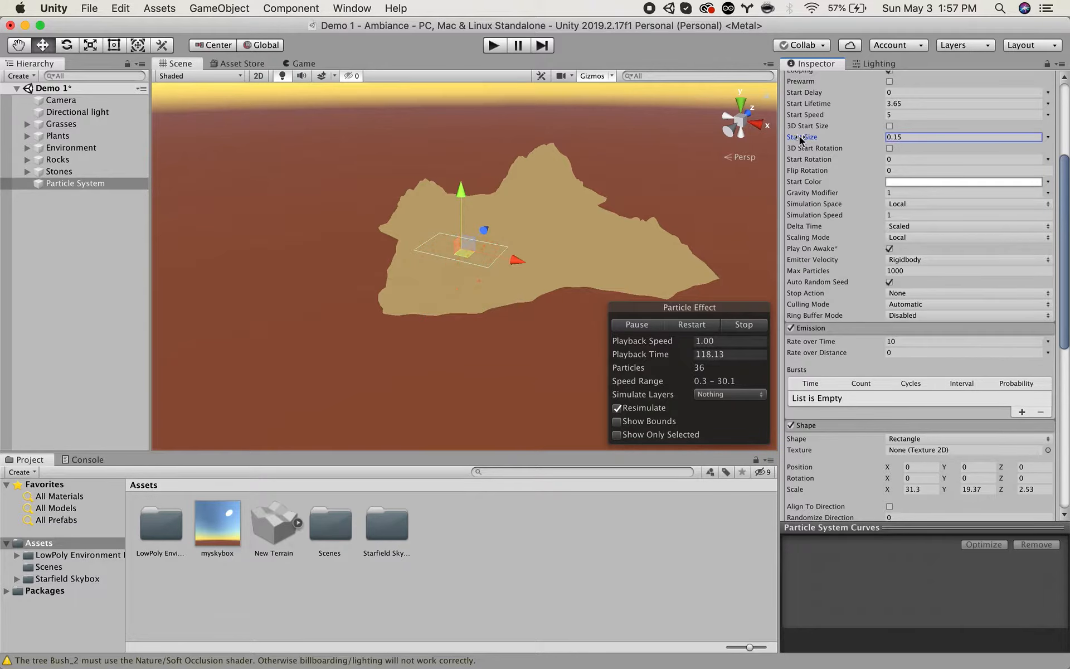
scroll(483, 184, "up", 10)
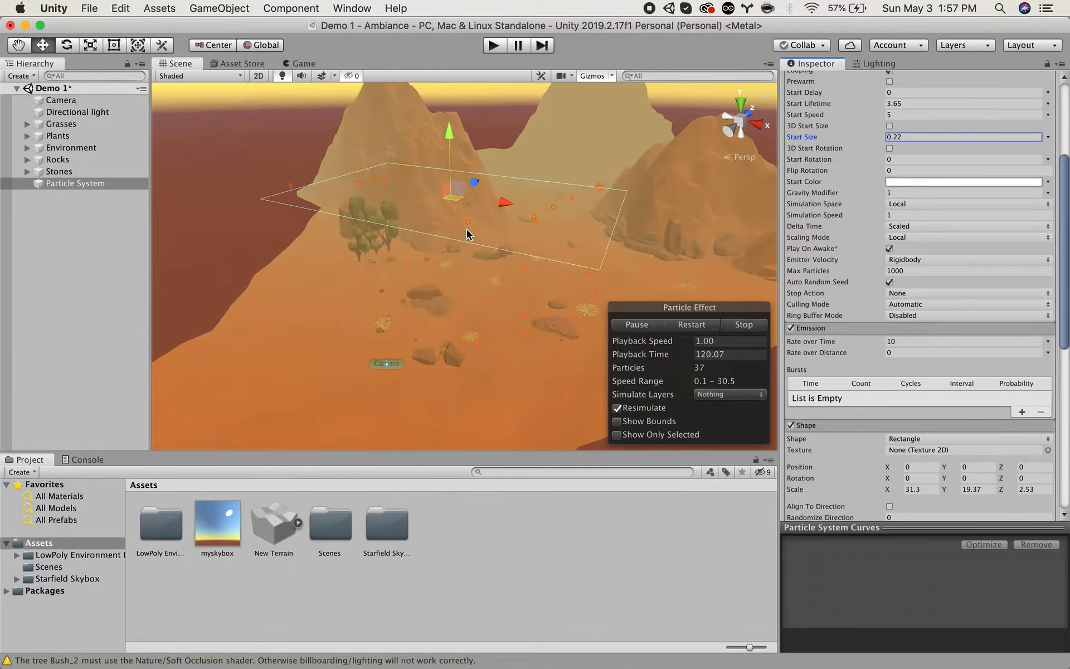
left_click_drag(483, 184, 513, 156, "alt")
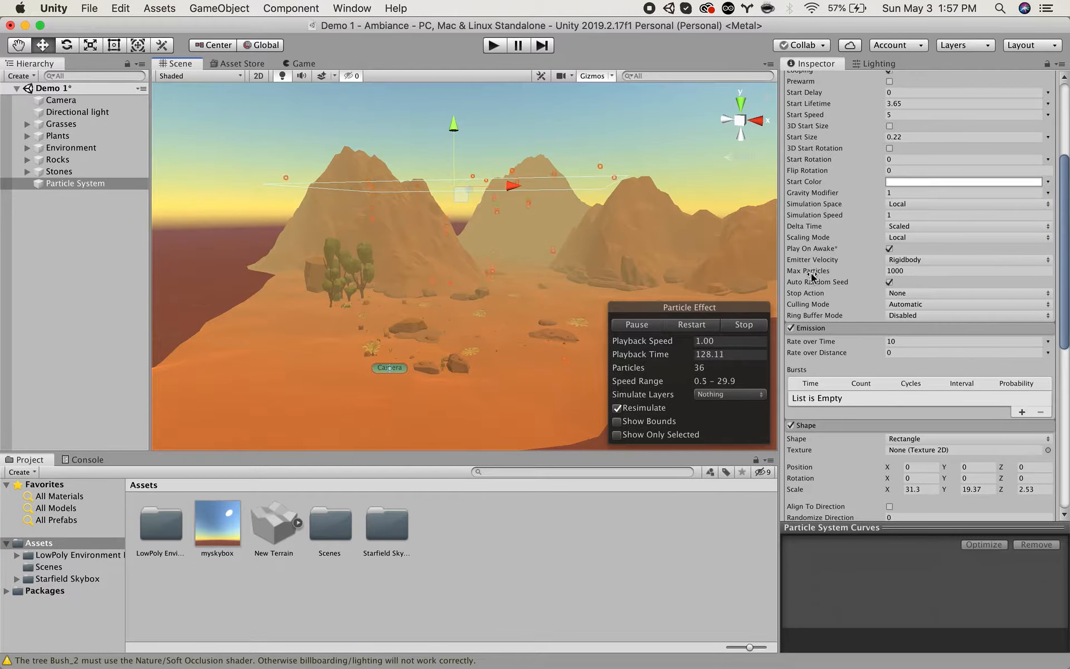
Set the emission Rate over Time to 40 and check the denser particles around the emitter.
mouse_move(811, 275)
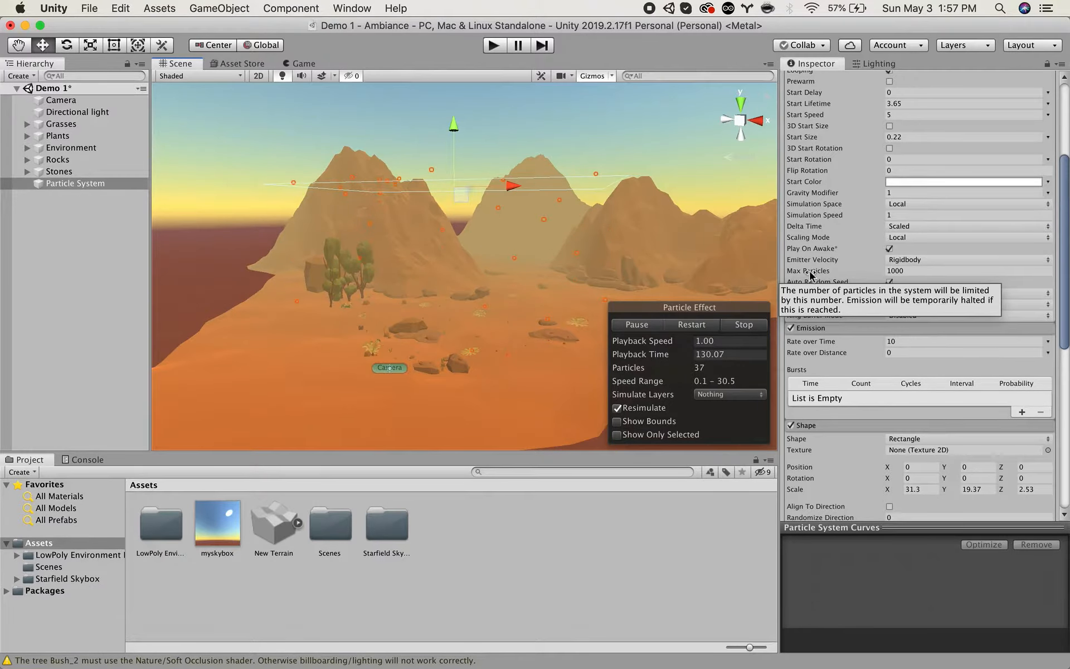
mouse_move(893, 265)
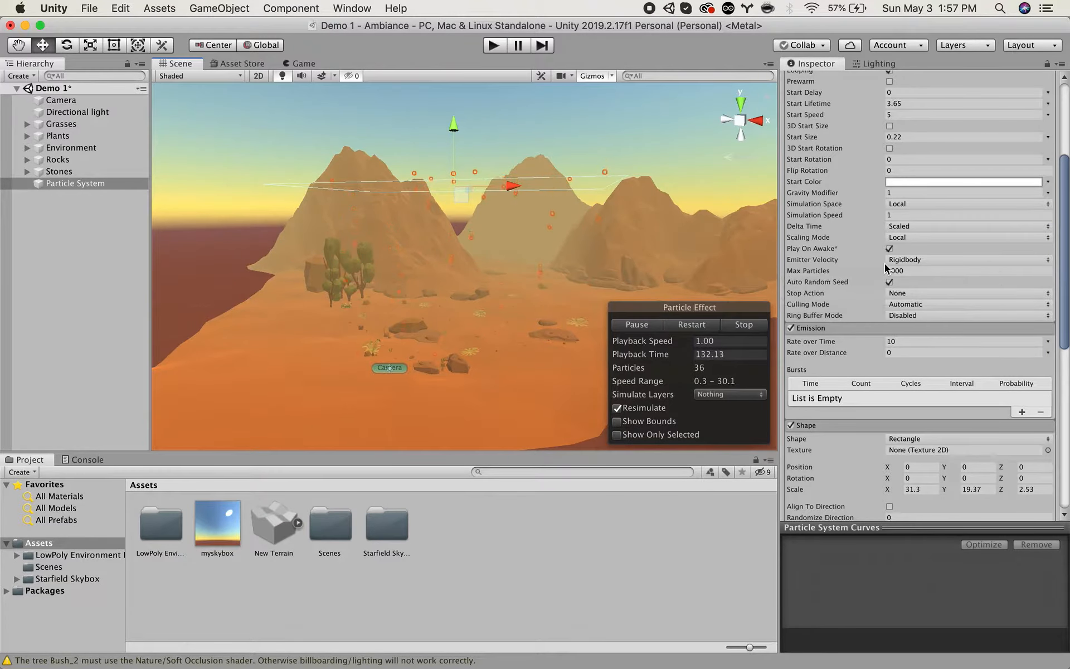
mouse_move(881, 342)
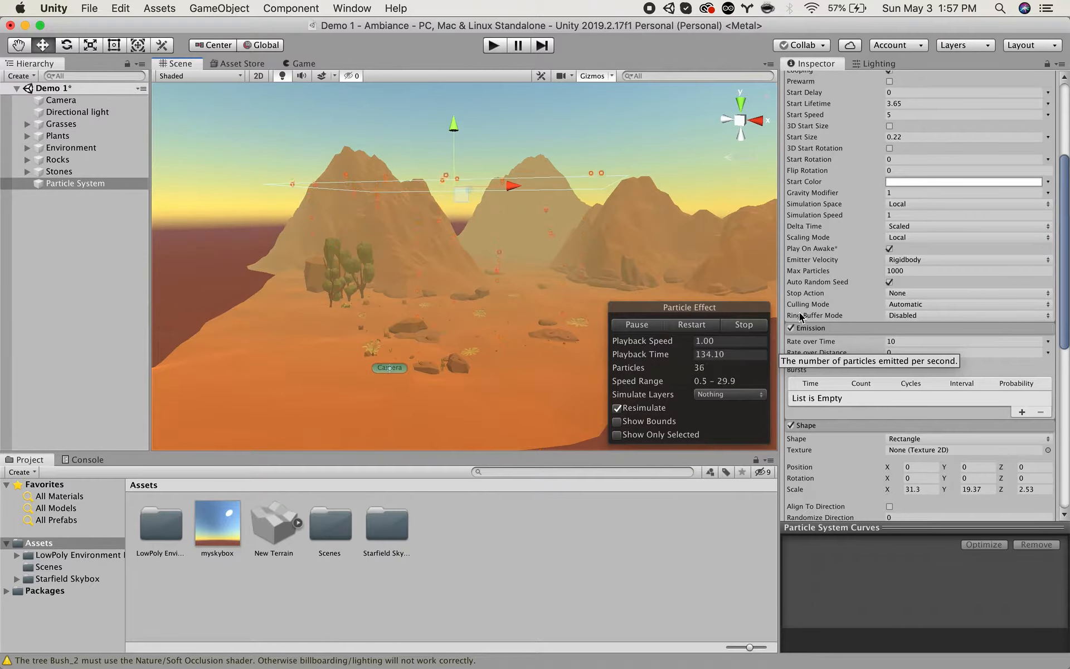
mouse_move(873, 163)
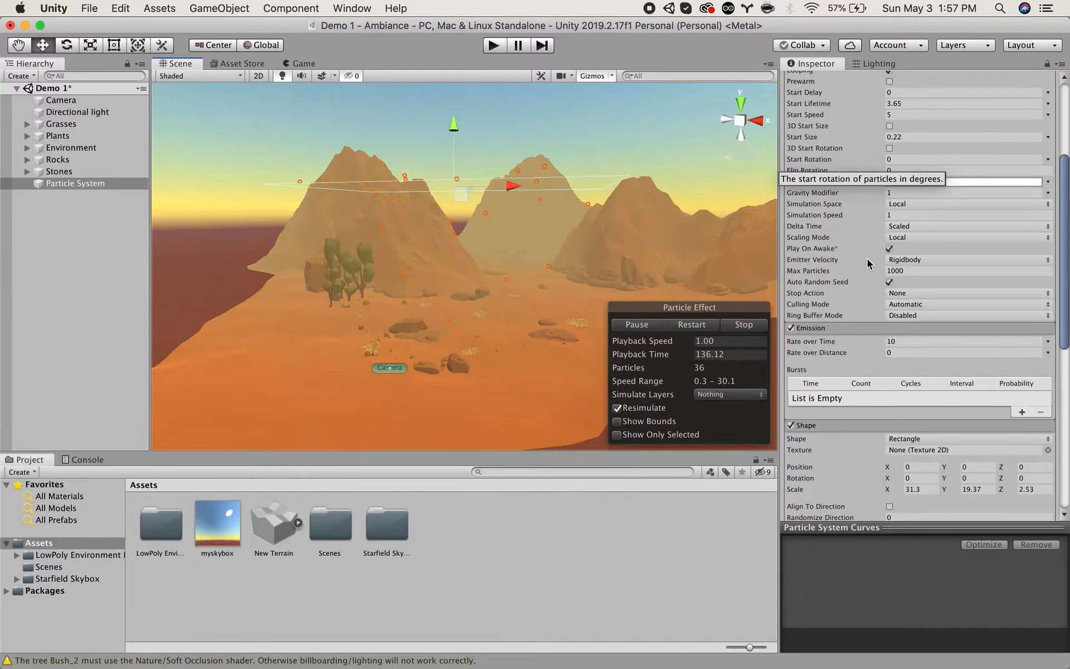
mouse_move(811, 350)
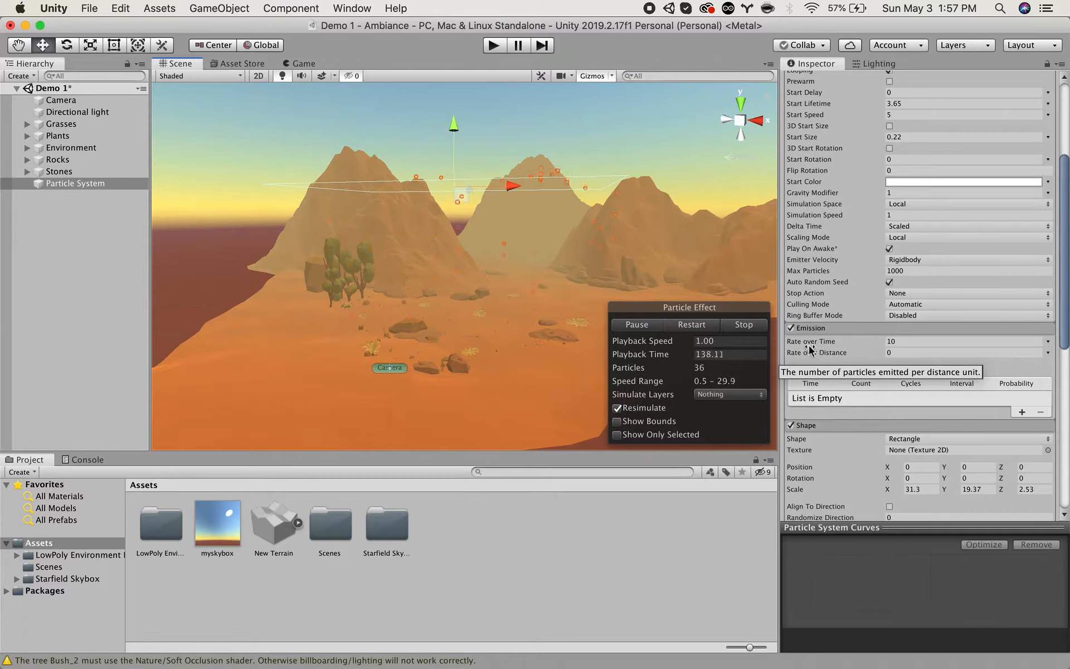
left_click(809, 345)
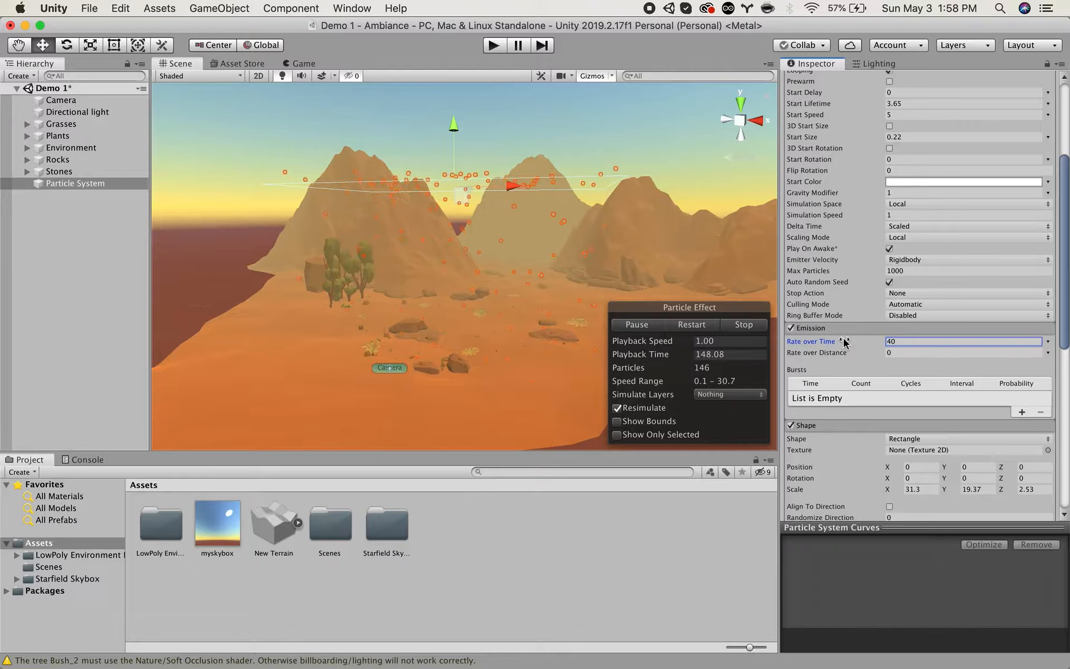
left_click_drag(426, 365, 534, 302, "alt")
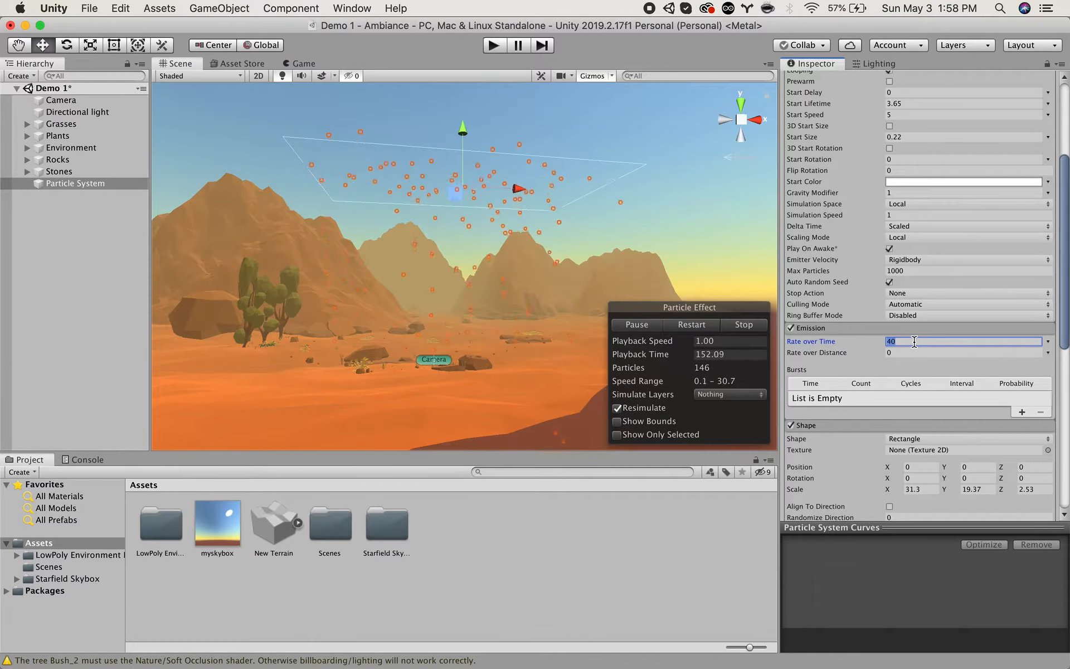
Set the emission Rate over Time to 100 and check the denser particle fall from different angles.
left_click_drag(460, 325, 421, 393, "alt")
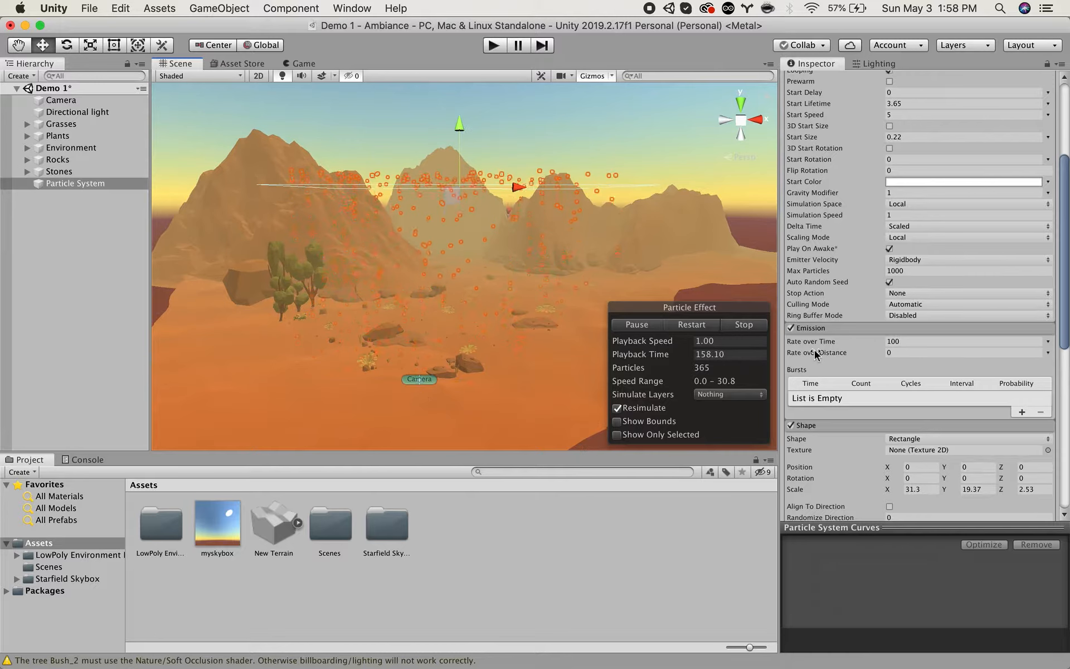
left_click_drag(463, 343, 564, 284, "alt")
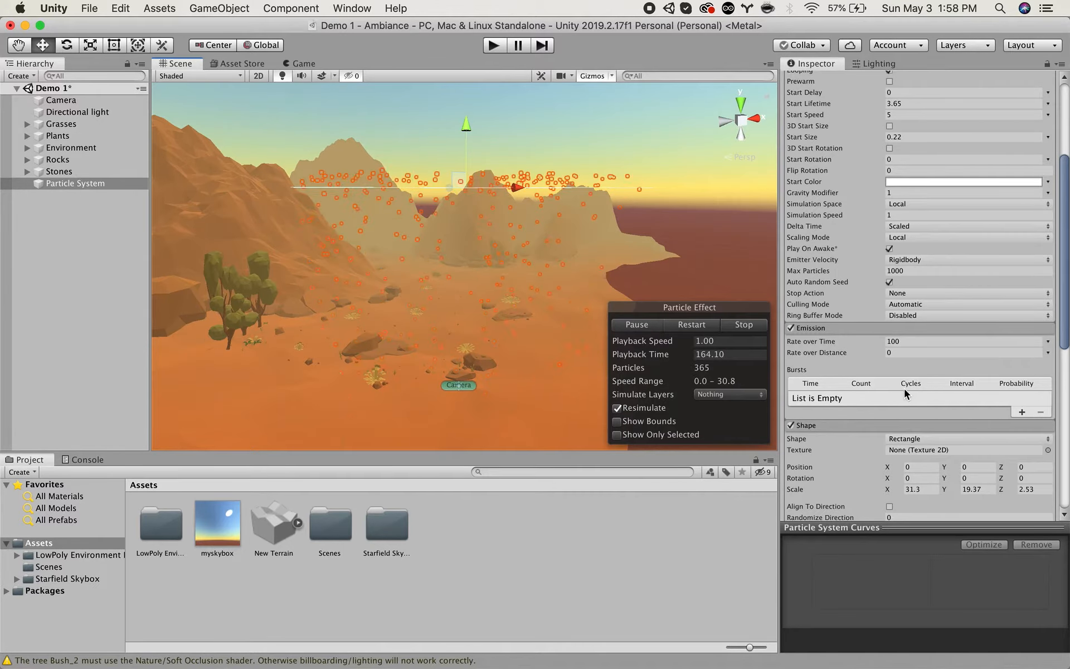
left_click_drag(550, 311, 502, 299, "alt")
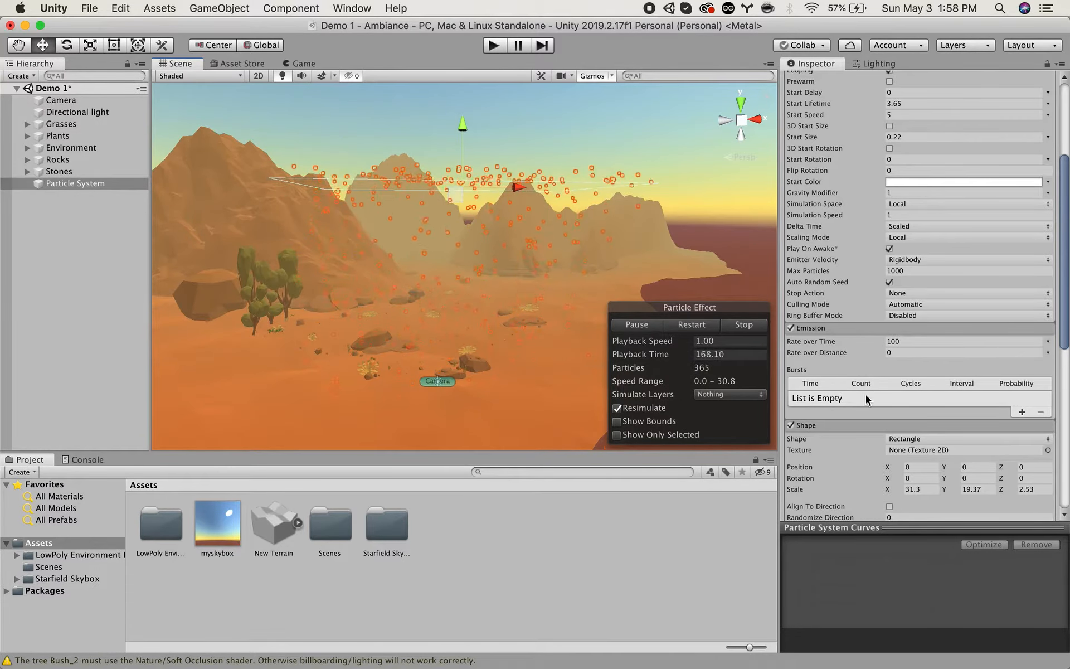
Enable the Color over Lifetime module and open its colour gradient for editing.
scroll(865, 394, "down", 2)
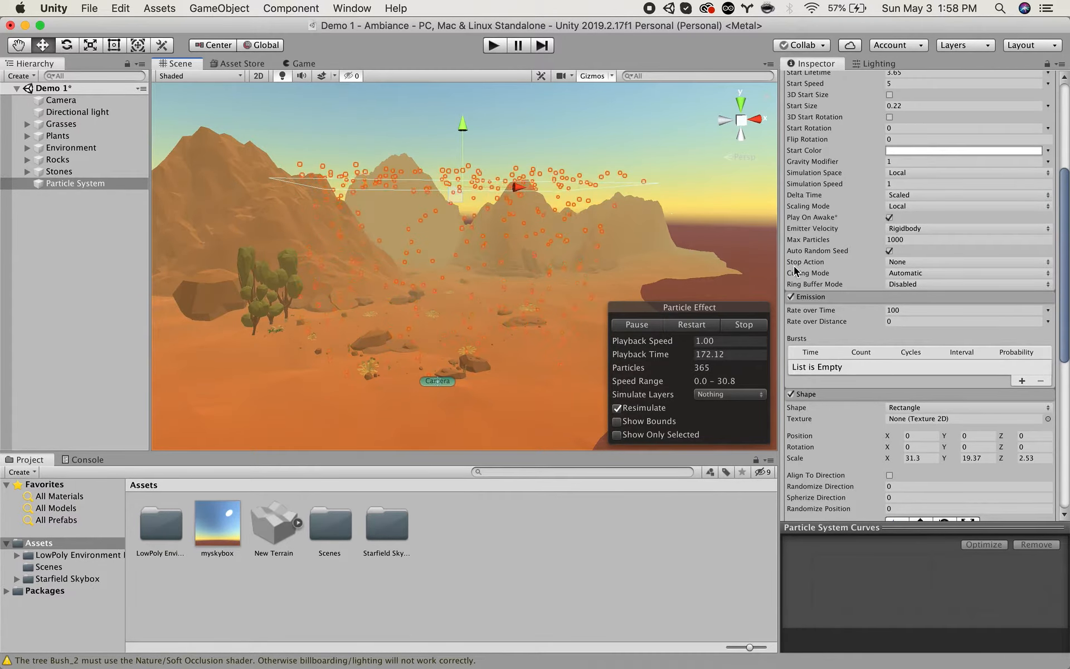
scroll(847, 309, "down", 6)
scroll(847, 309, "down", 6)
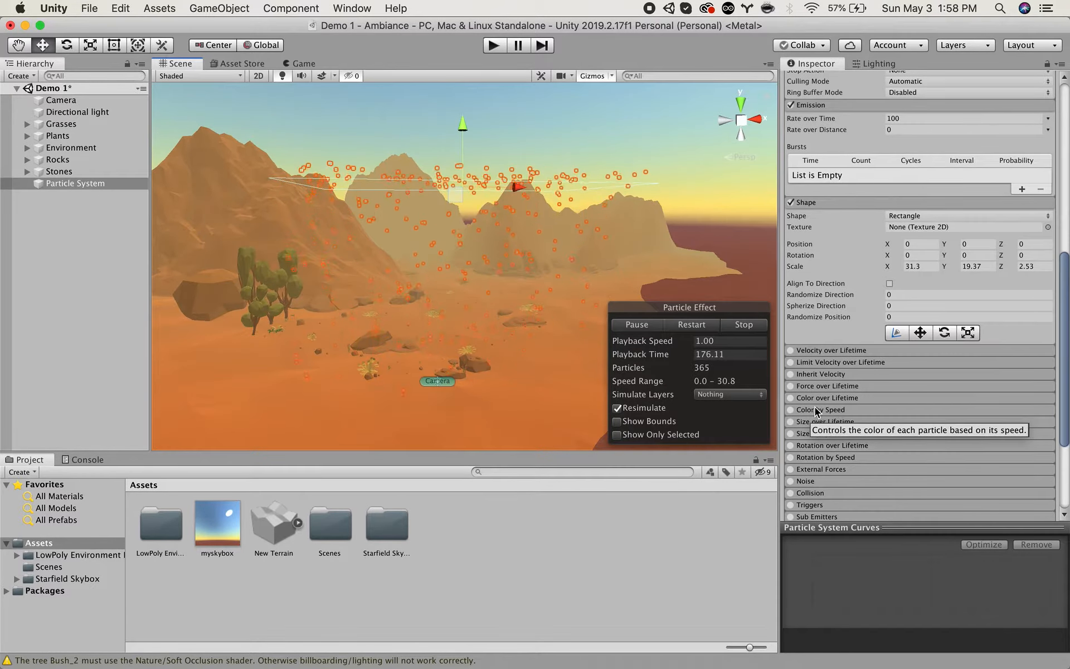
left_click(819, 398)
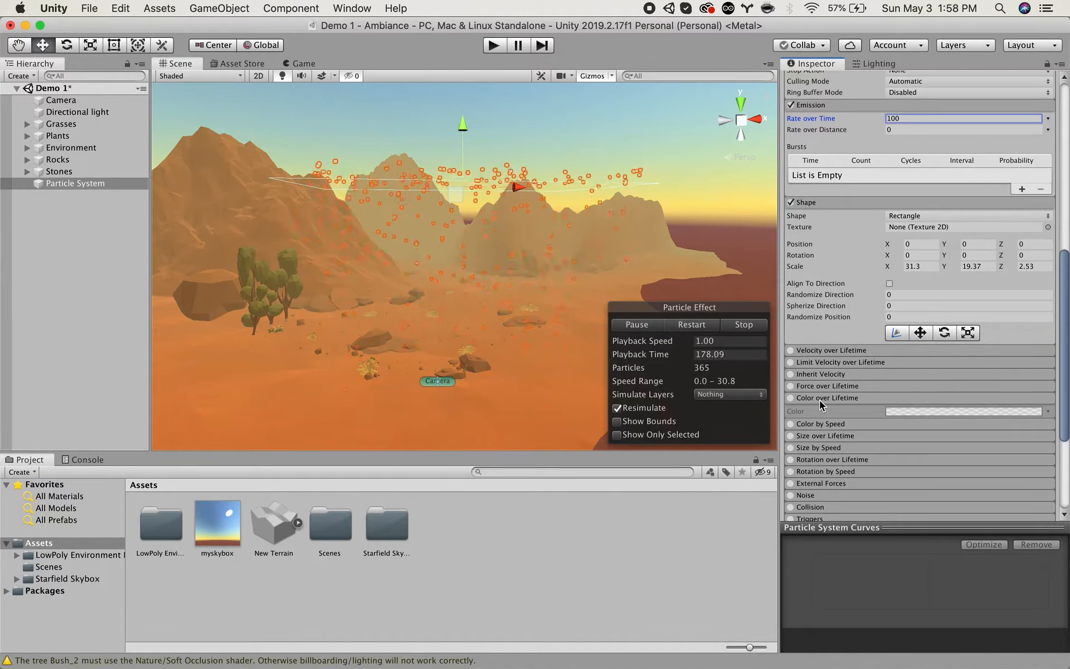
left_click(791, 398)
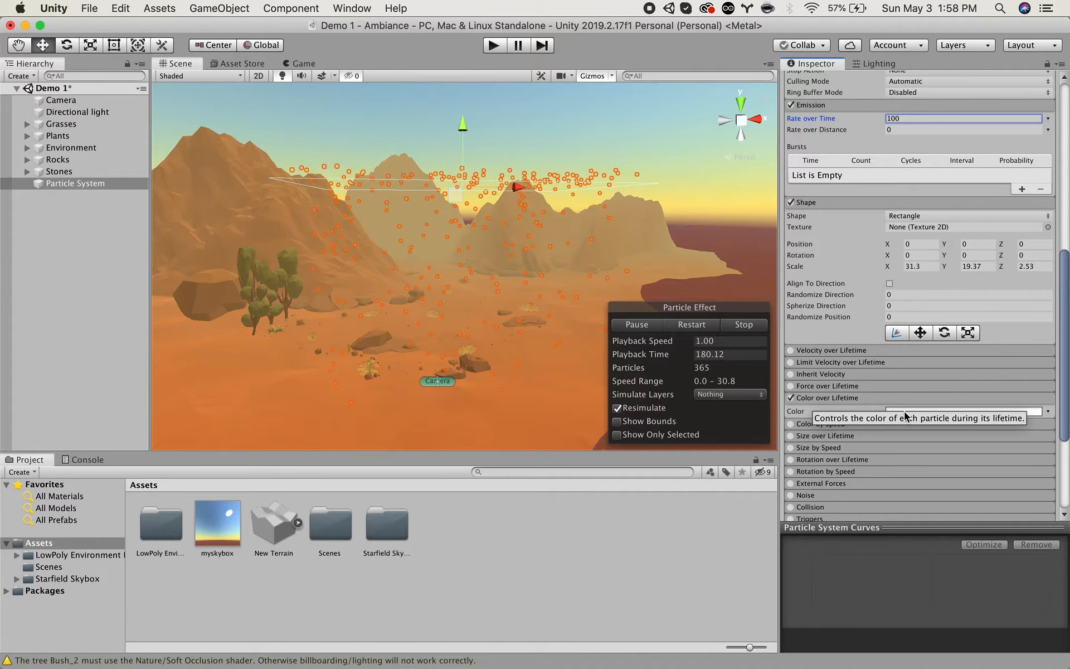
left_click(1029, 412)
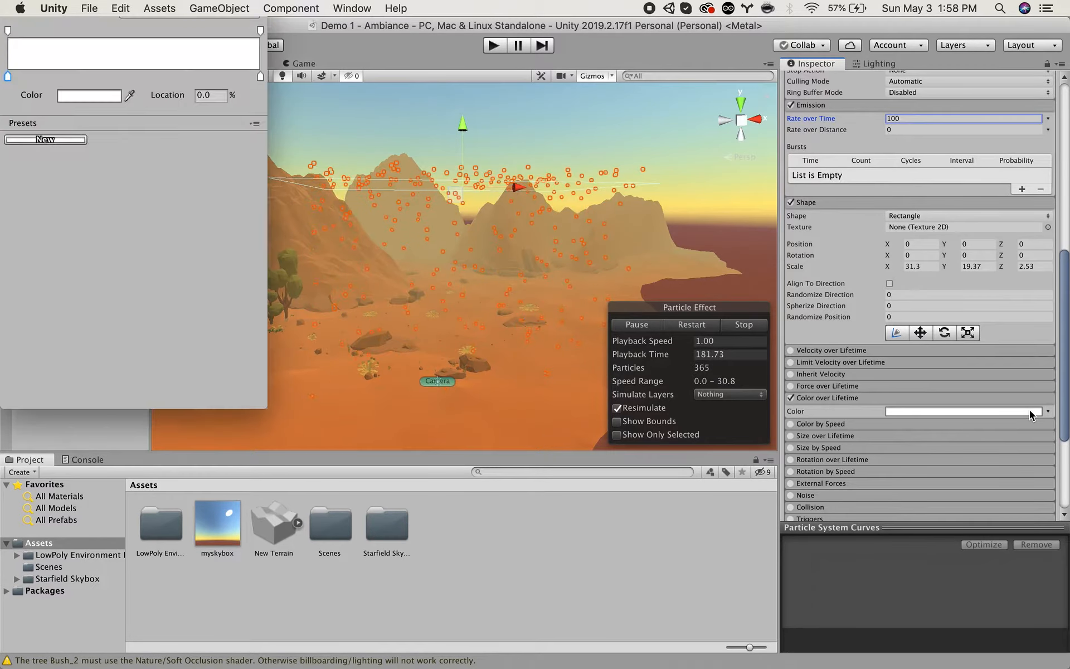
Set the start colour of the Color over Lifetime gradient to blue (001BFF), keeping the white end.
left_click(8, 65)
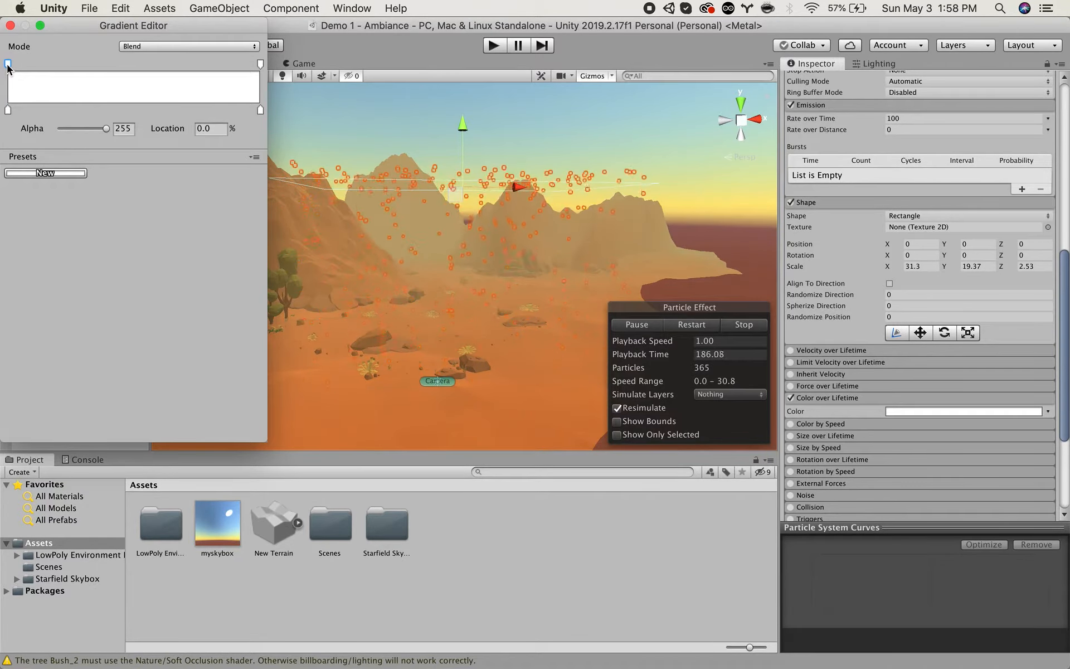
left_click(7, 110)
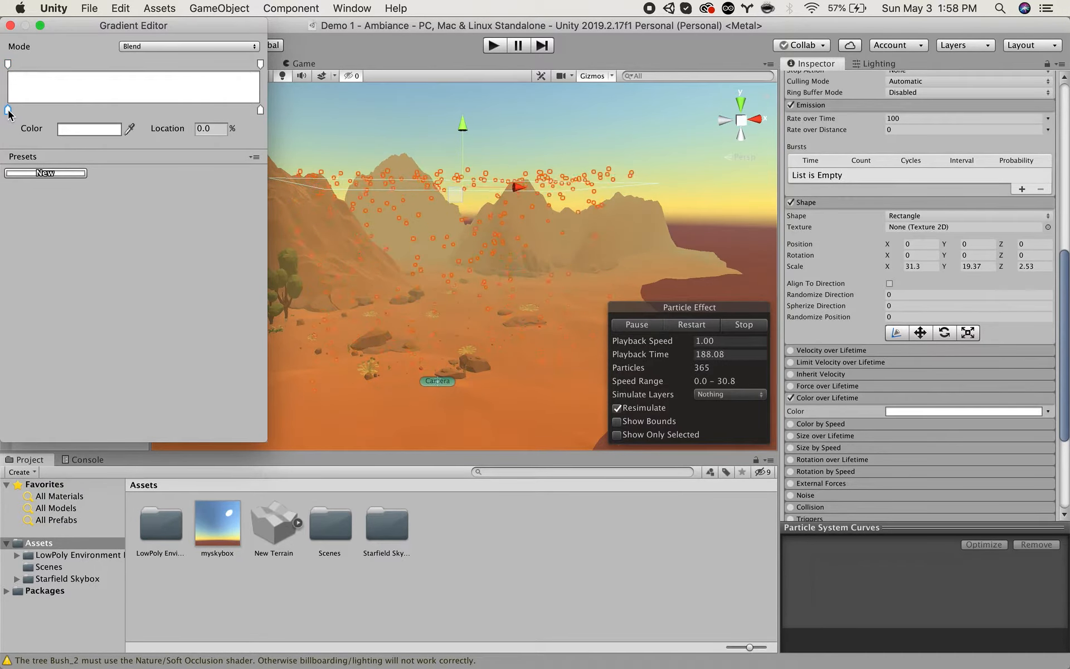
left_click(72, 134)
left_click_drag(29, 181, 43, 208)
left_click_drag(93, 145, 166, 91)
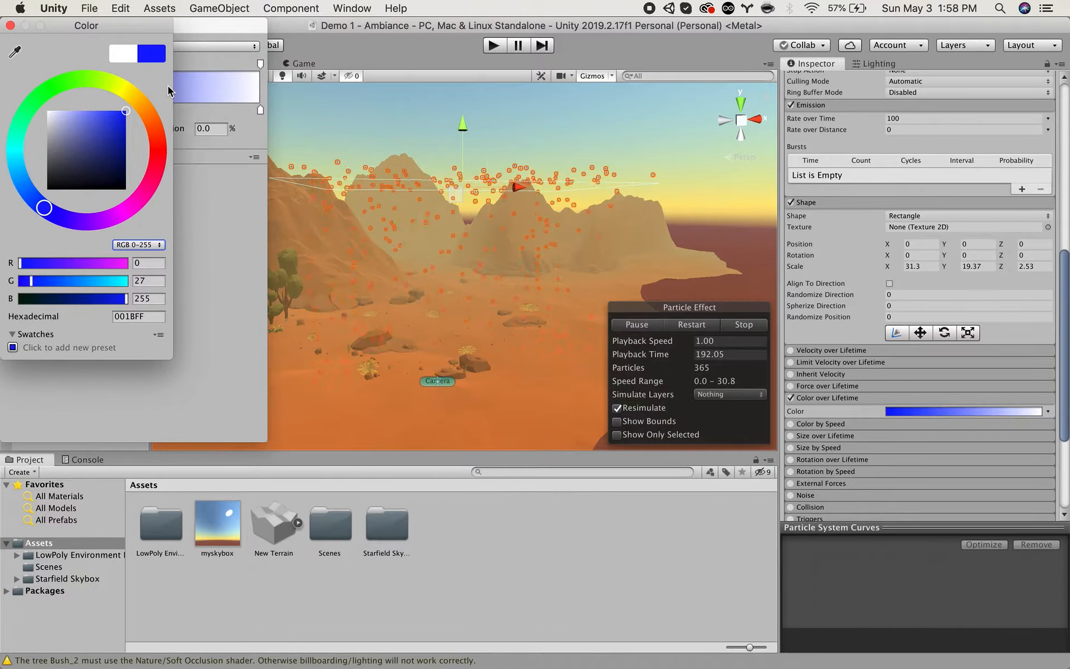
left_click(10, 26)
Inspect the blue particles up close and increase their Start Size to 0.9.
scroll(393, 197, "up", 5)
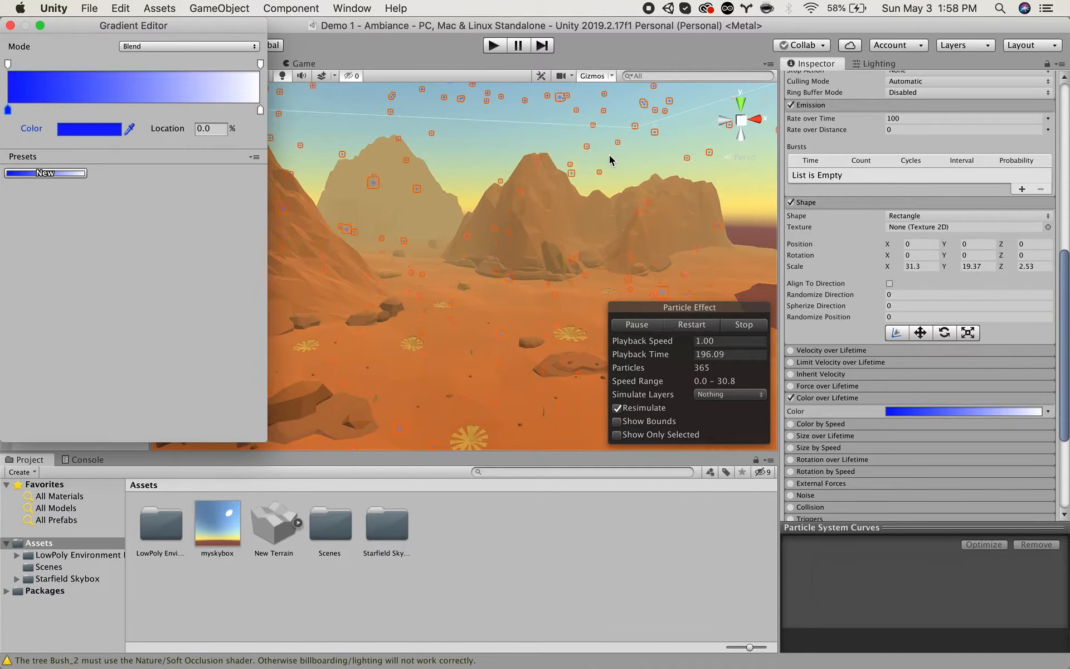
scroll(853, 212, "up", 8)
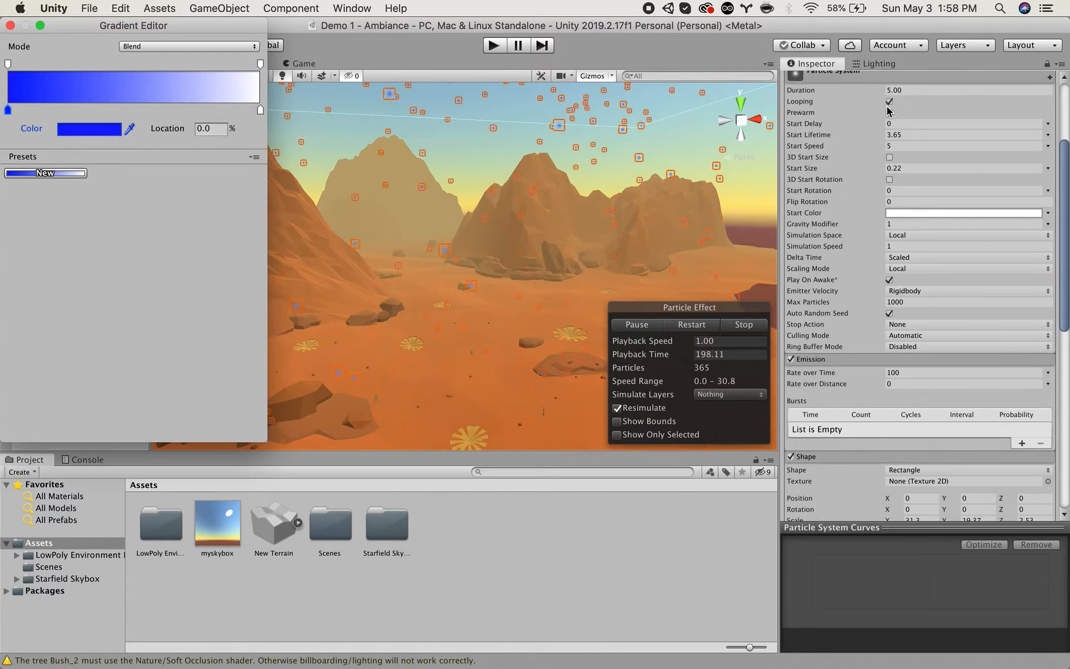
left_click(808, 208)
left_click_drag(805, 169, 814, 168)
Enable the Color by Speed module and open its colour gradient for editing.
scroll(546, 236, "down", 5)
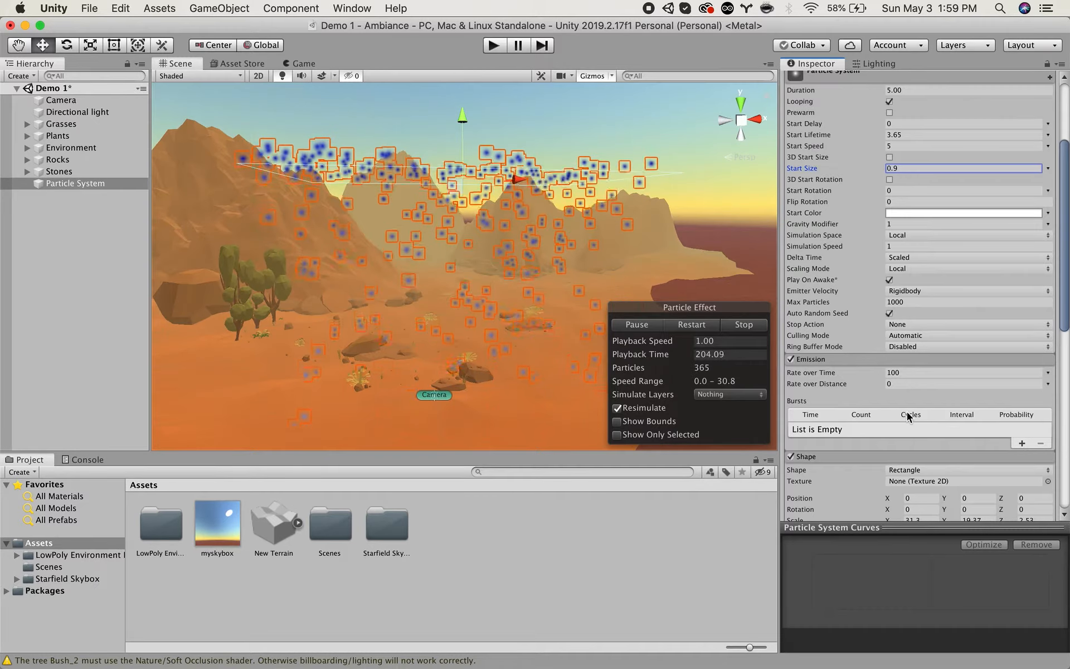
scroll(864, 401, "down", 2)
scroll(864, 401, "down", 10)
scroll(853, 429, "down", 2)
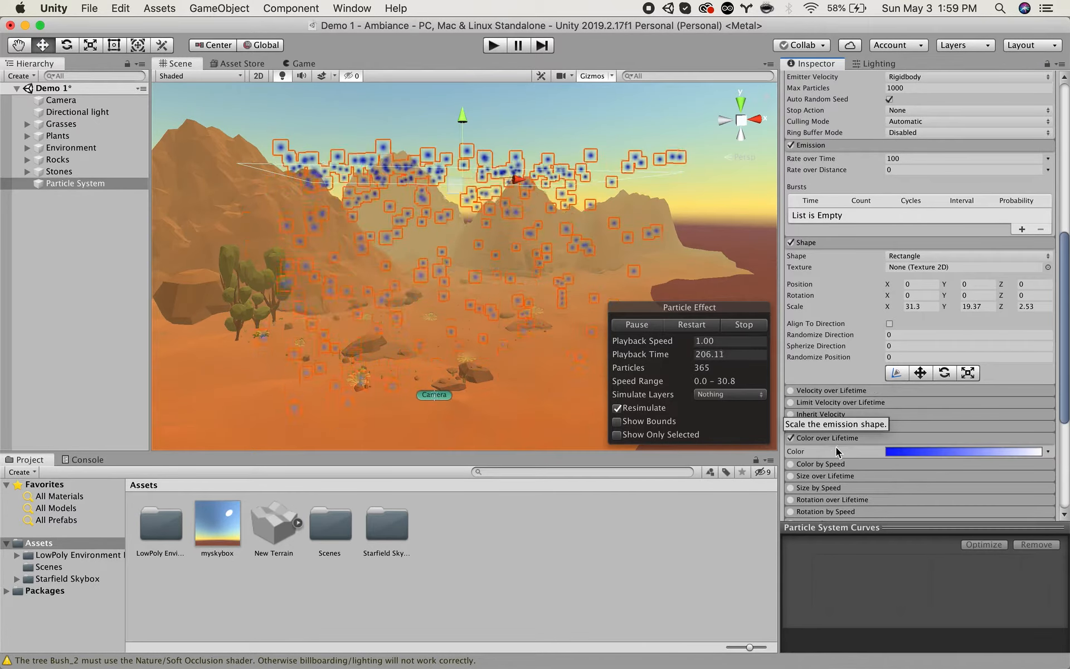
scroll(844, 443, "down", 10)
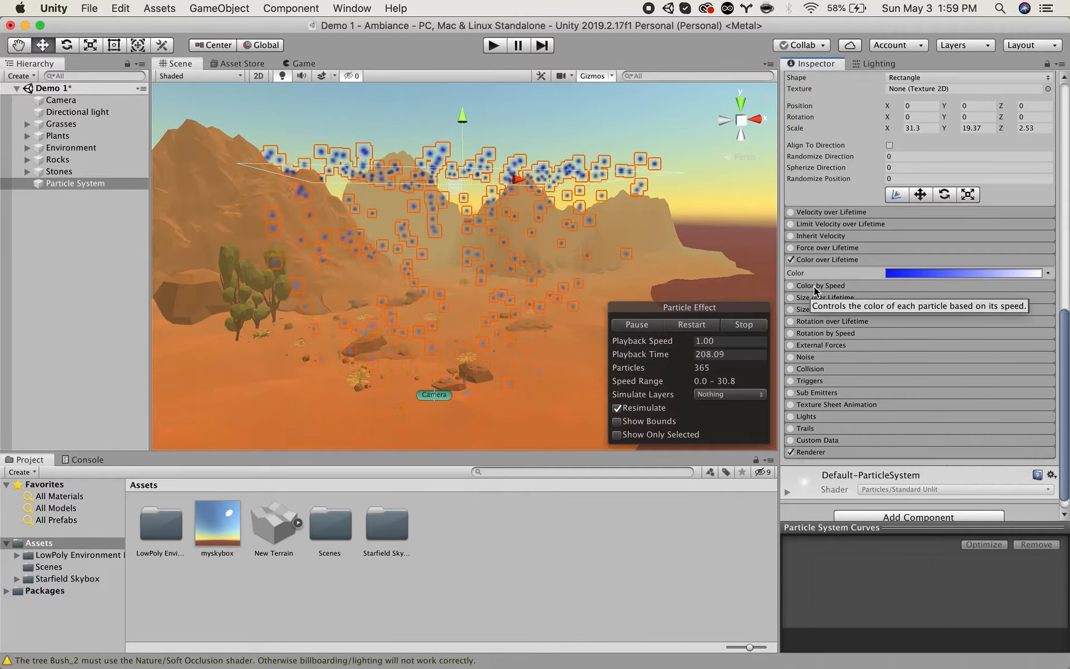
left_click(799, 286)
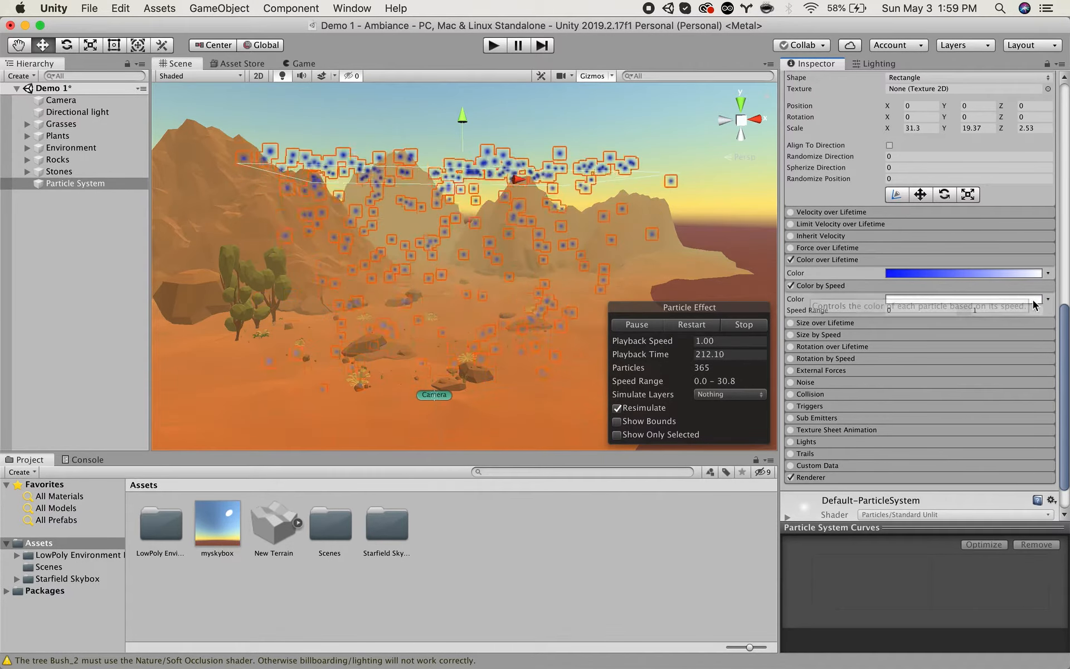
left_click(1012, 300)
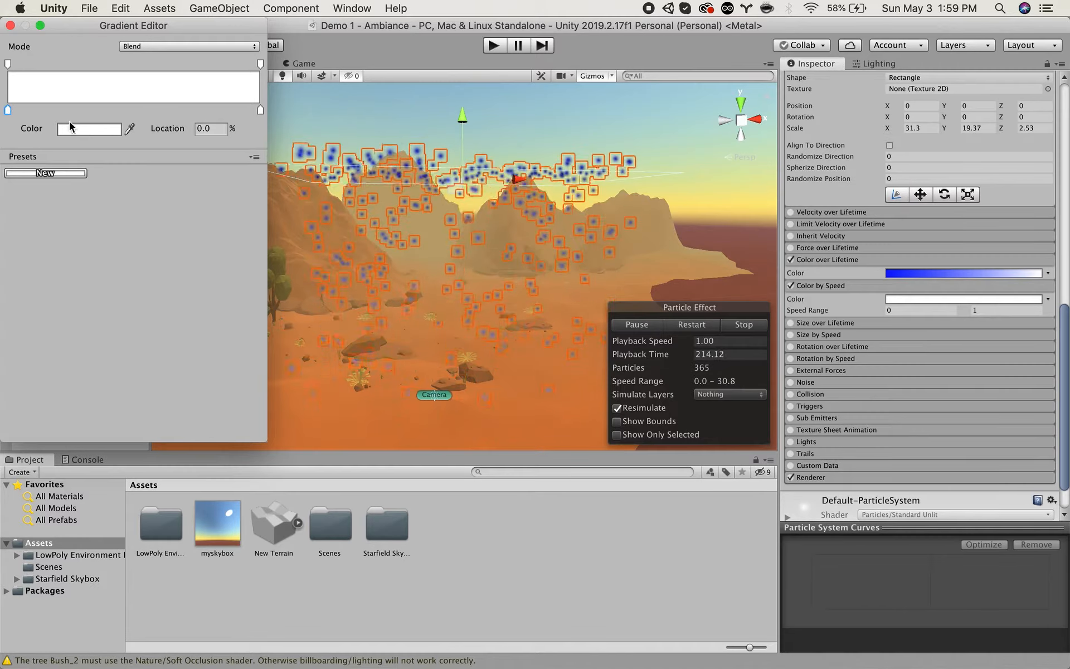
Set the start colour of the Color by Speed gradient to orange (FF9200).
left_click(83, 129)
left_click_drag(108, 116, 134, 109)
left_click(146, 110)
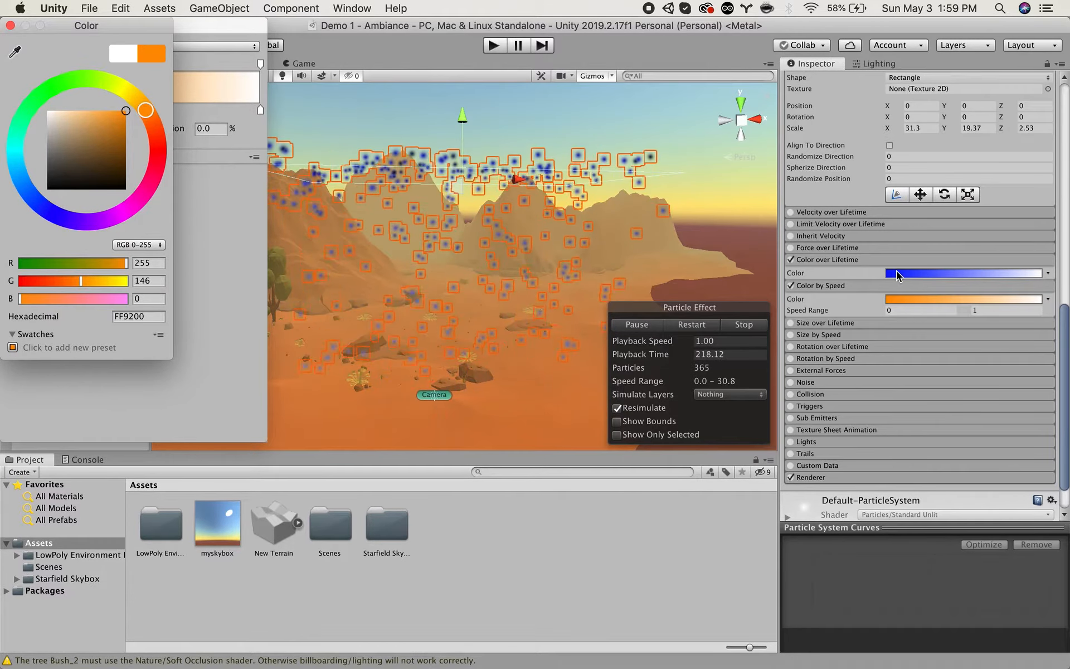
left_click(11, 26)
Set the end colour of the Color by Speed gradient to purple and close the gradient editor.
left_click(259, 109)
left_click(115, 129)
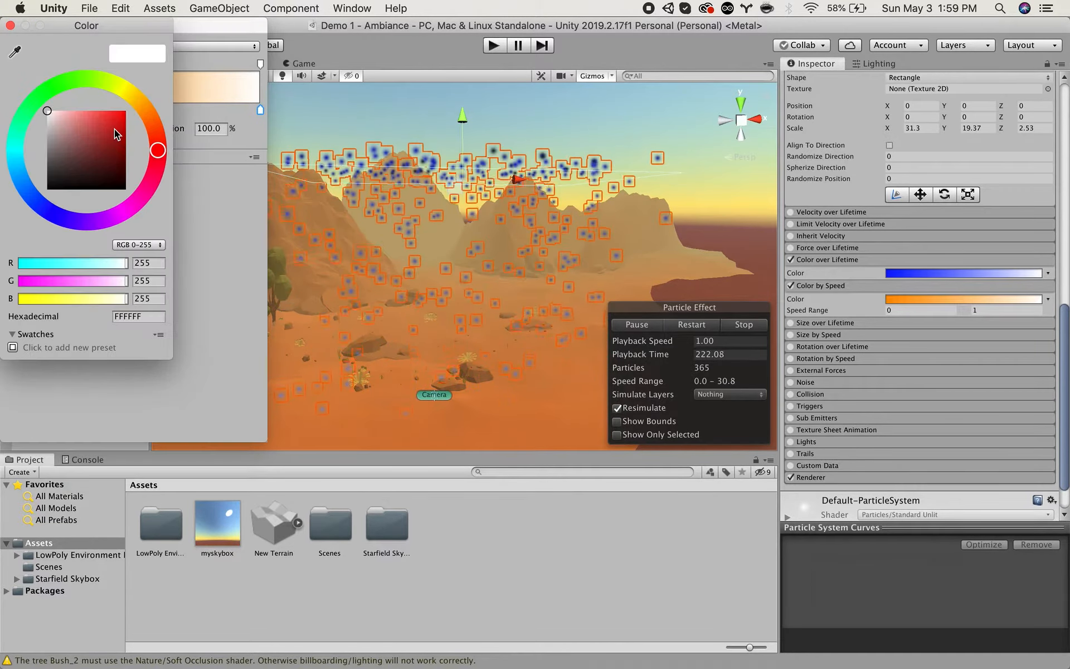
left_click_drag(115, 129, 130, 109)
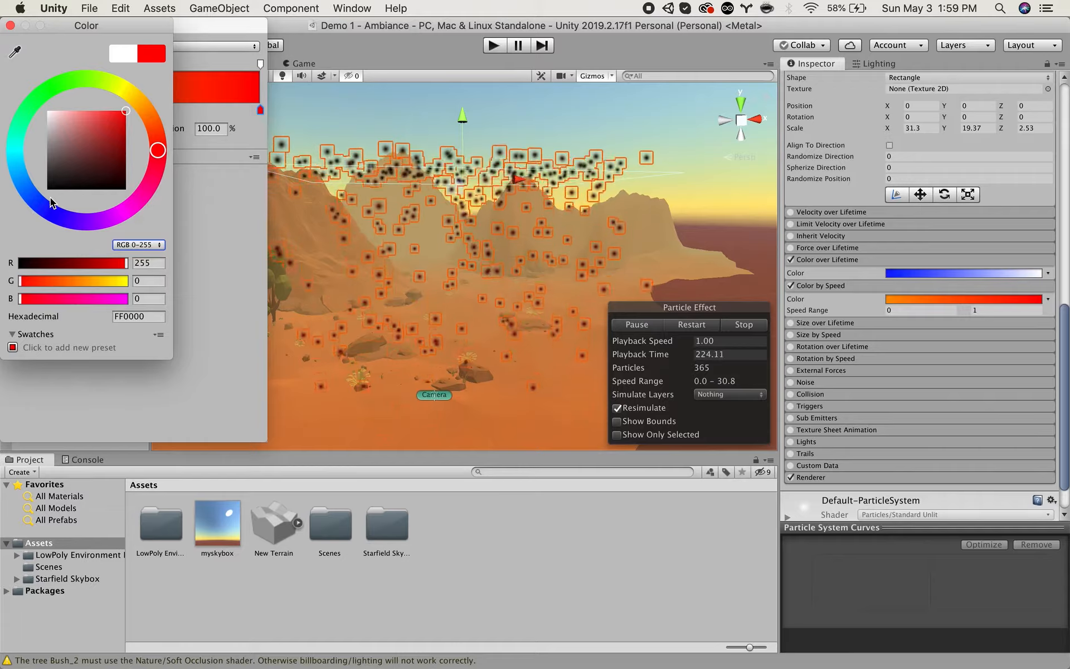
left_click(105, 215)
left_click(11, 26)
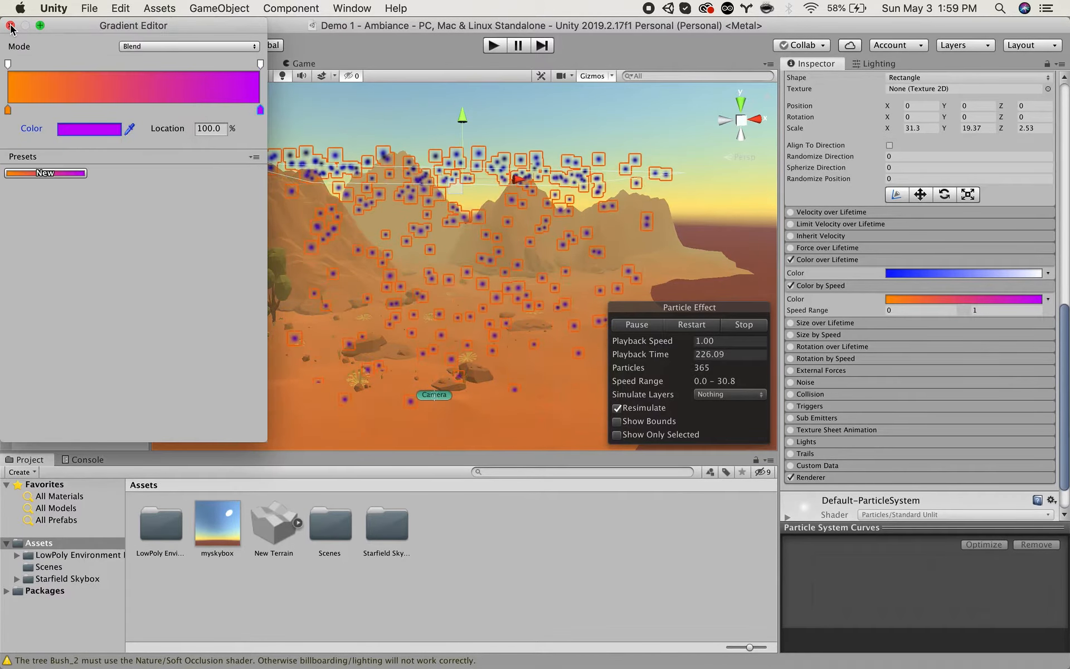
left_click(10, 26)
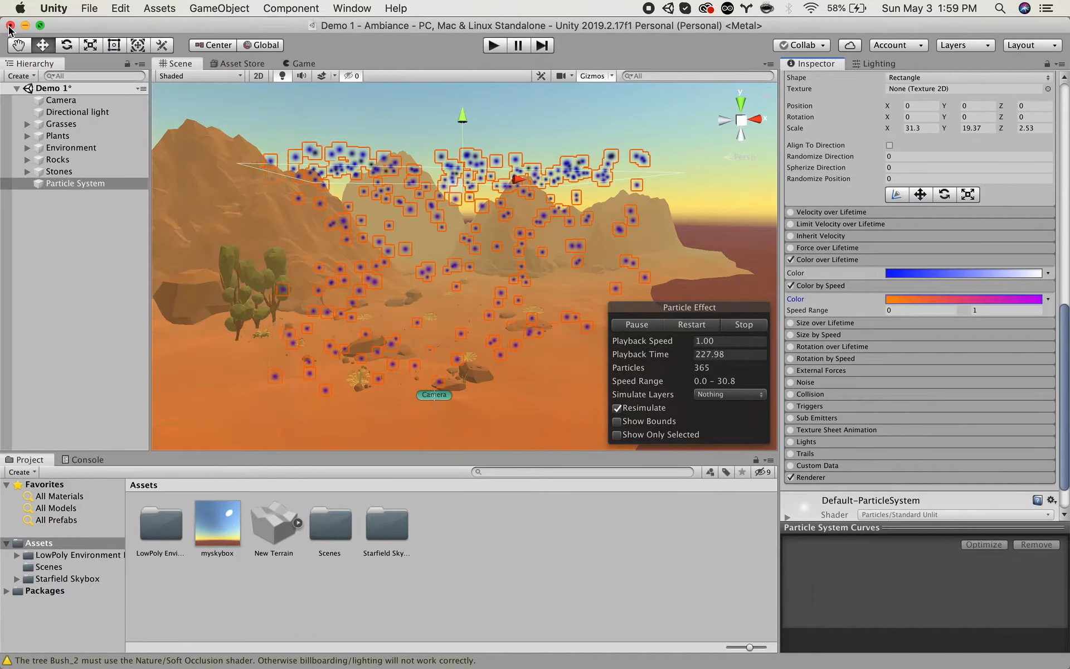
Disable Color over Lifetime and try maximum values of 10 and 20 for the Color by Speed range.
left_click(791, 260)
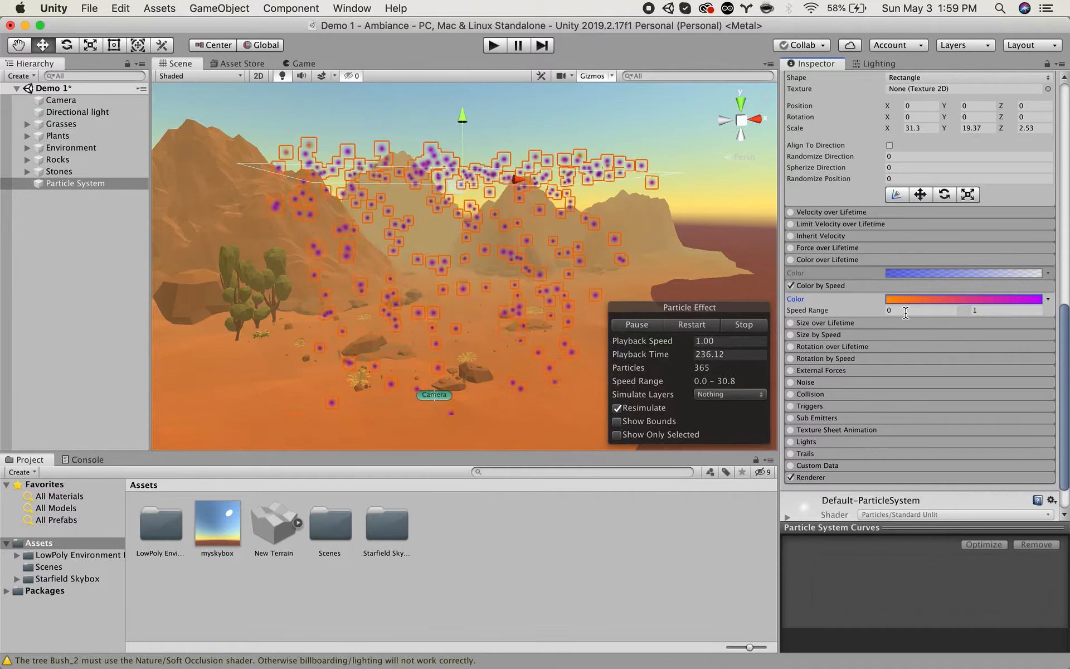
left_click(1005, 312)
type("10")
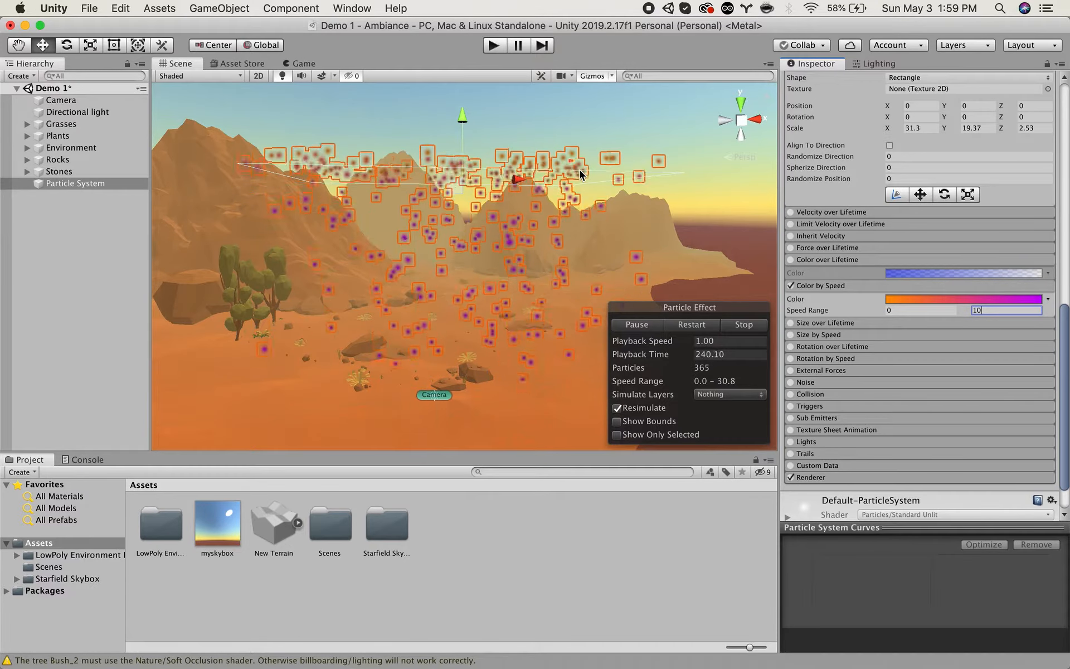
left_click_drag(995, 311, 951, 310)
type("20")
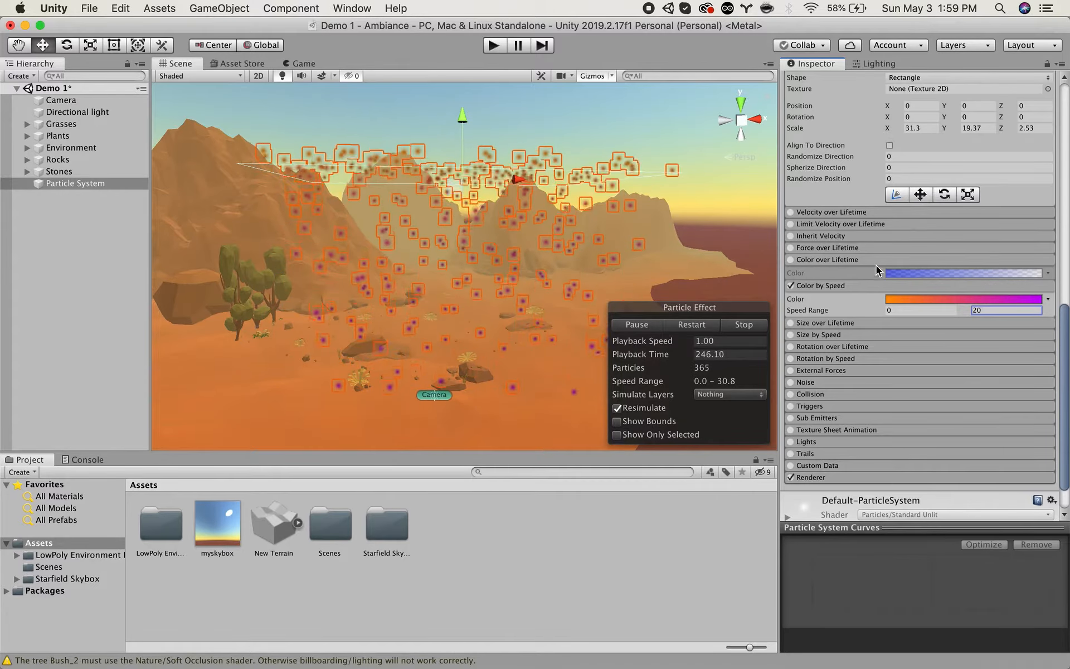
Disable the Color by Speed module and re-enable Color over Lifetime.
left_click(791, 285)
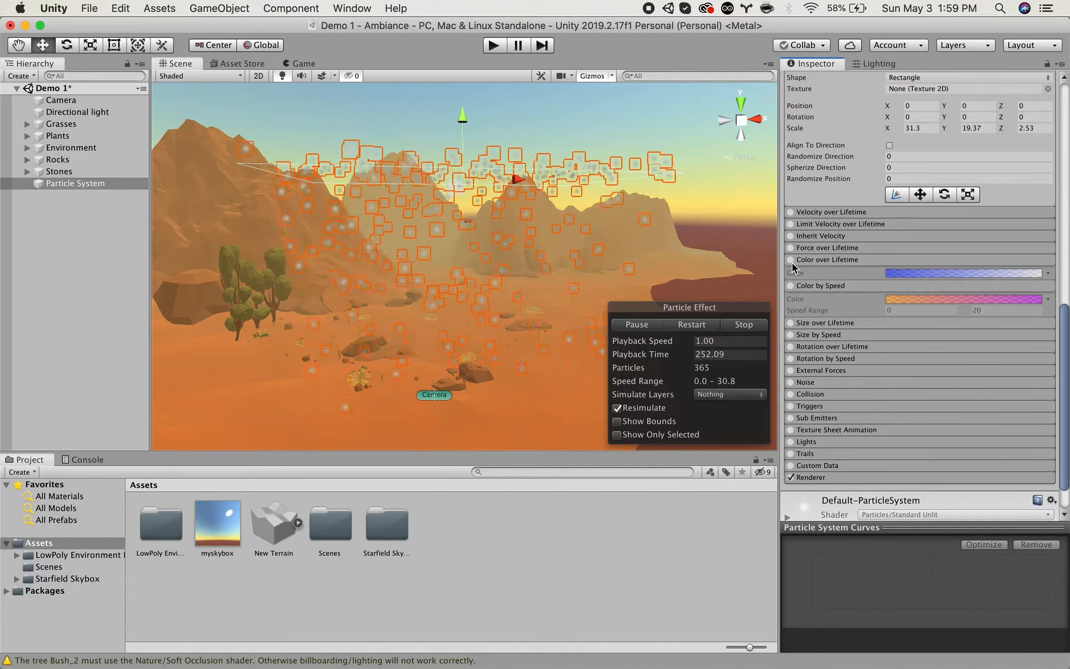
left_click(791, 260)
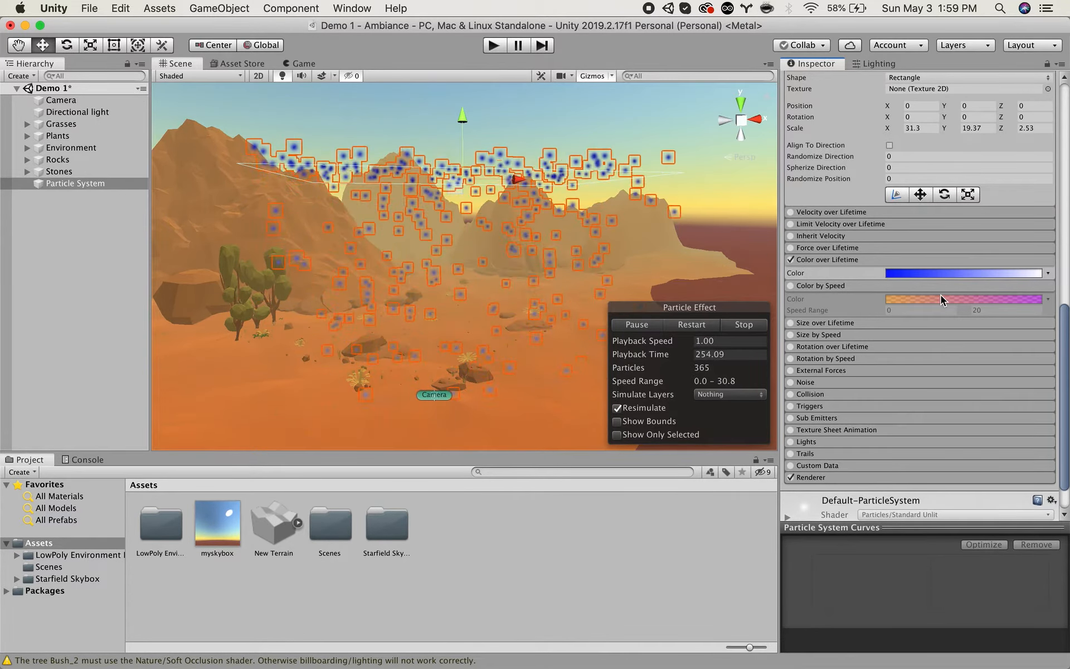
Enable Size over Lifetime and give it a descending curve so the particles shrink from full size towards zero.
scroll(856, 293, "down", 3)
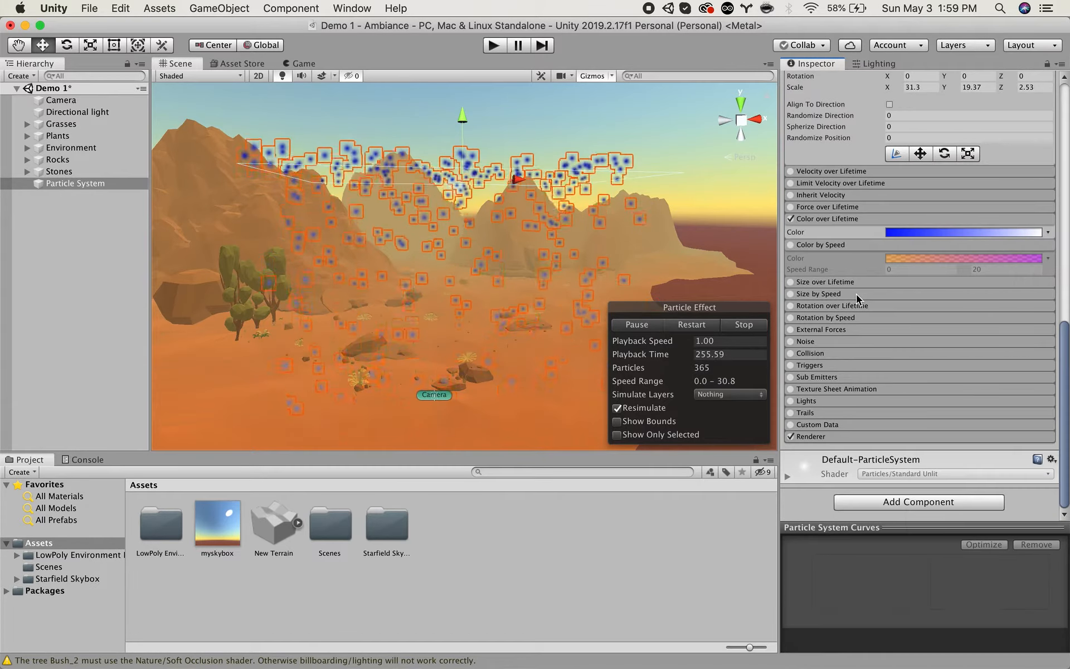
left_click(791, 282)
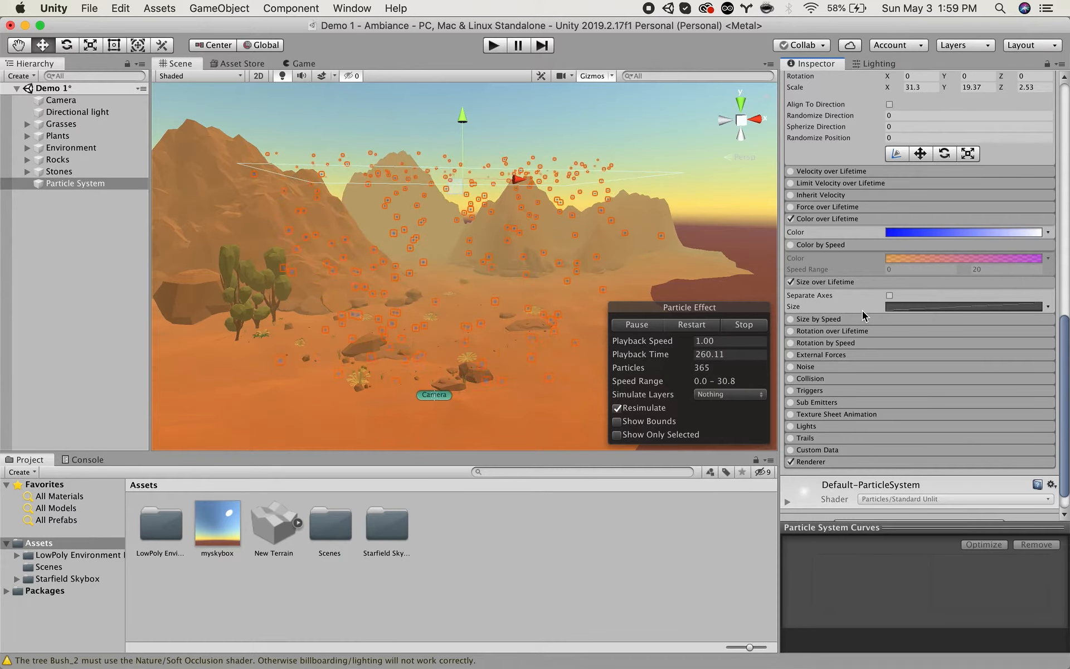
left_click(901, 307)
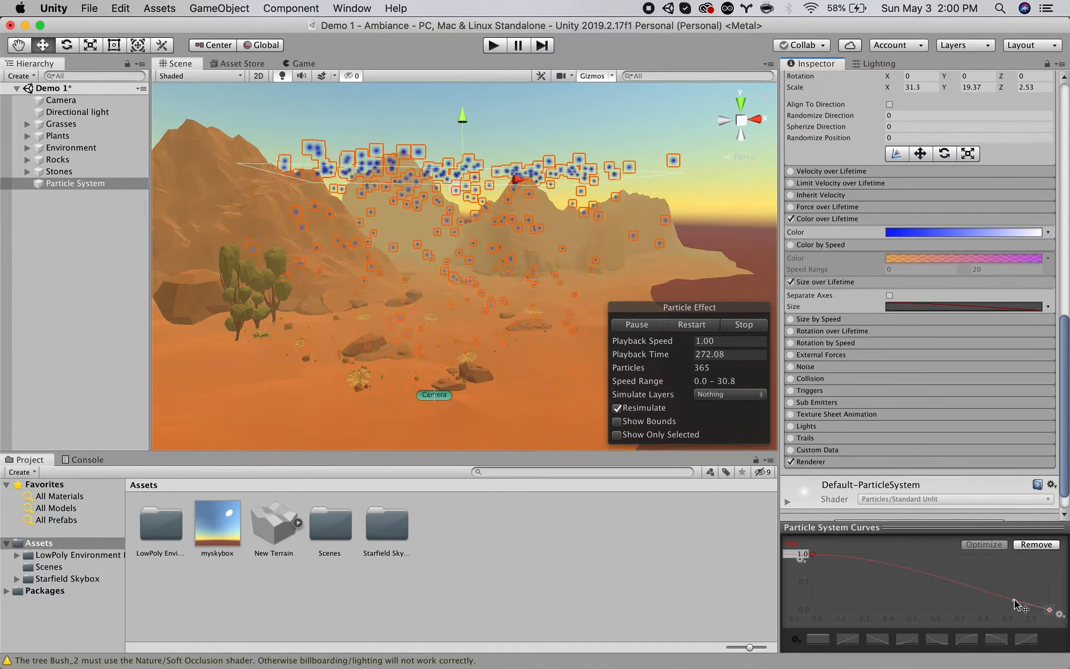
Enable the Noise module at its default settings and check the particles' turbulent movement.
left_click(812, 367)
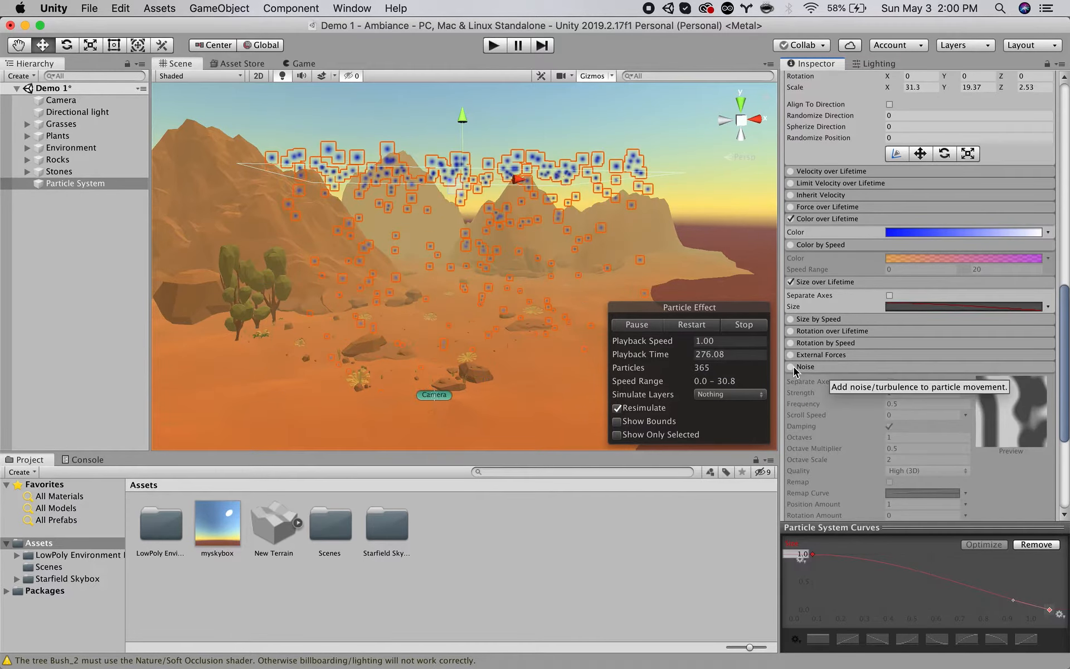
left_click(791, 366)
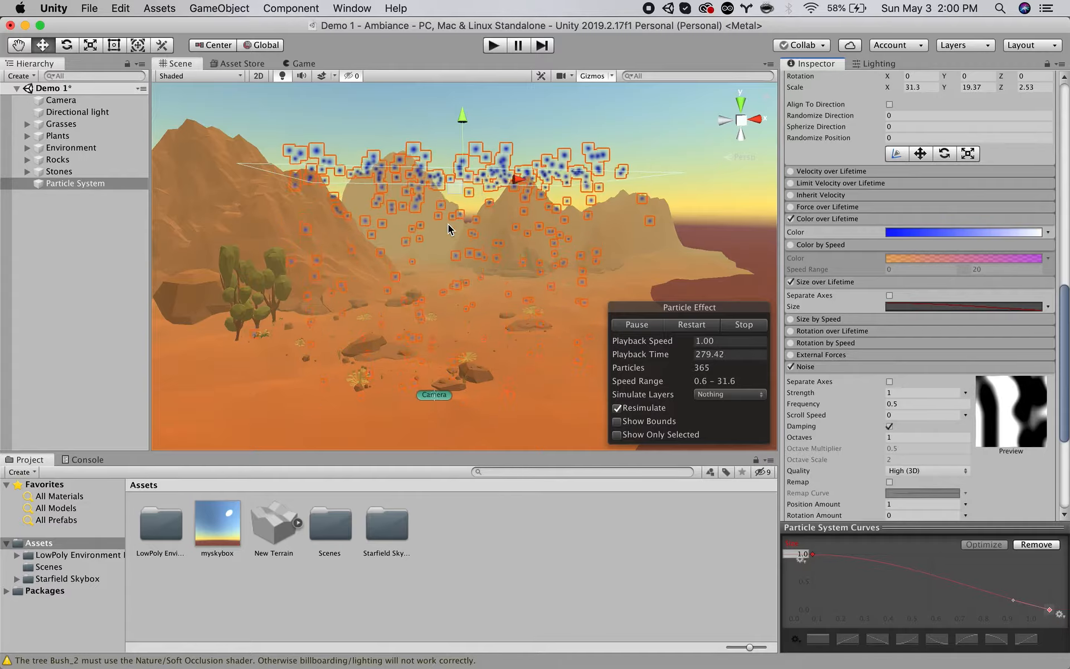
mouse_move(450, 229)
left_mouse_down("alt")
mouse_move(409, 270)
mouse_move(504, 232)
mouse_move(530, 198)
mouse_move(368, 234)
mouse_move(437, 242)
left_mouse_up("alt")
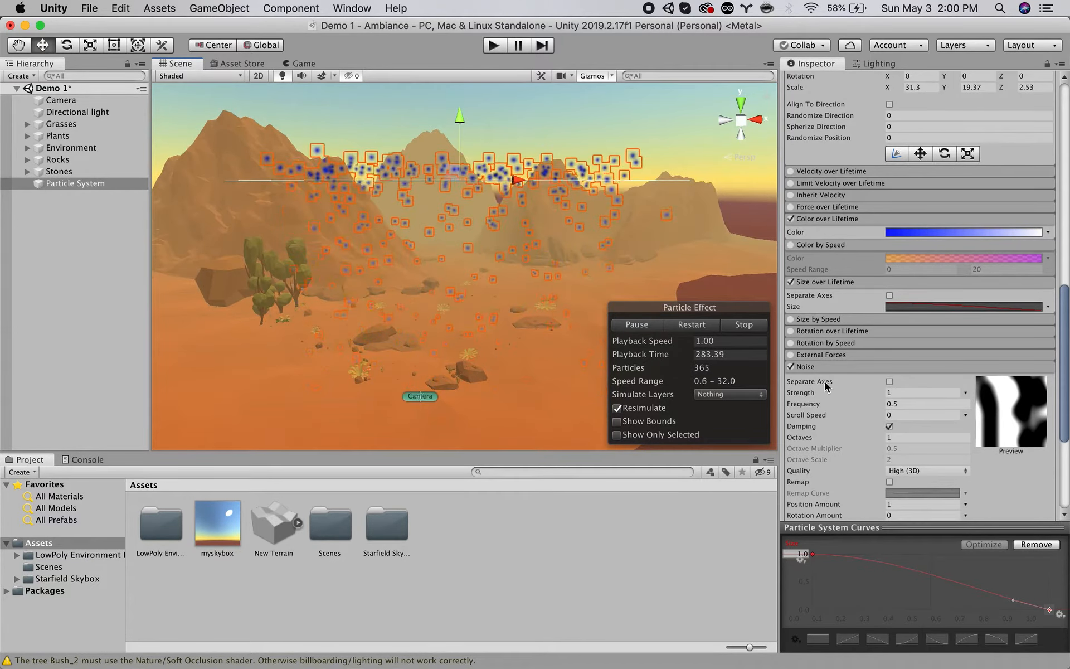
scroll(827, 385, "down", 2)
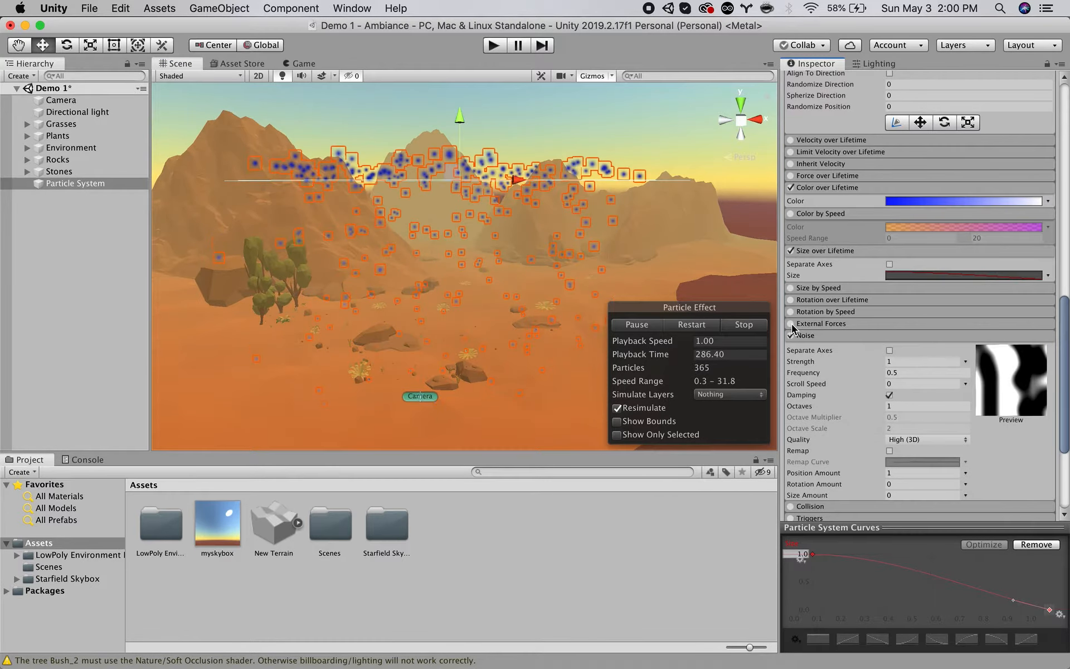
Try the External Forces module with a multiplier of 2.47 and disable it again.
left_click(829, 326)
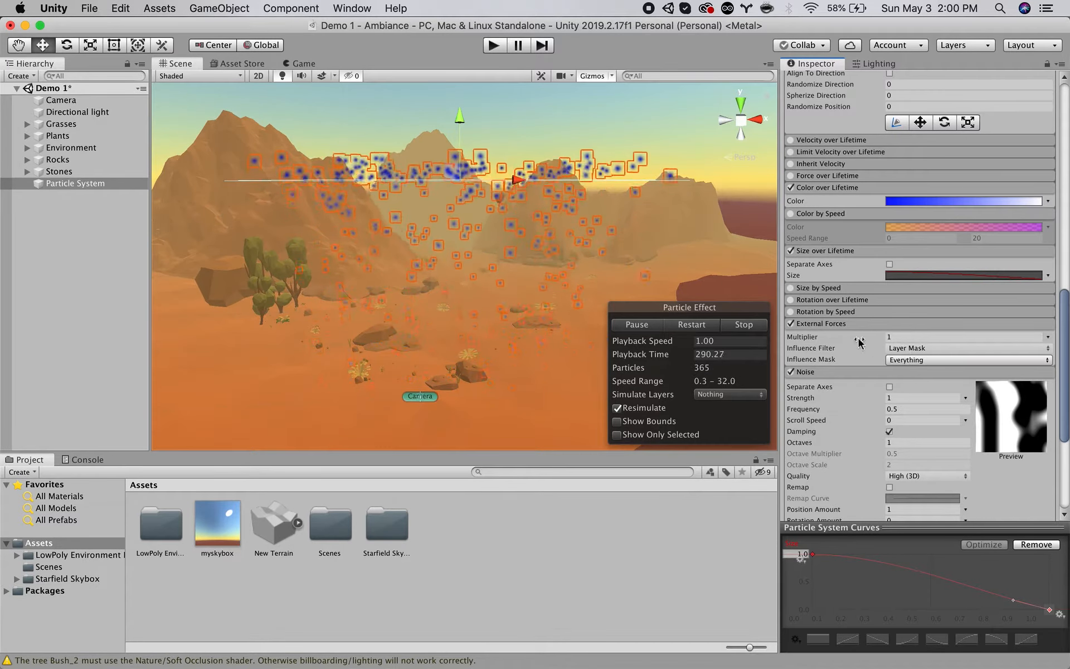
left_click(791, 325)
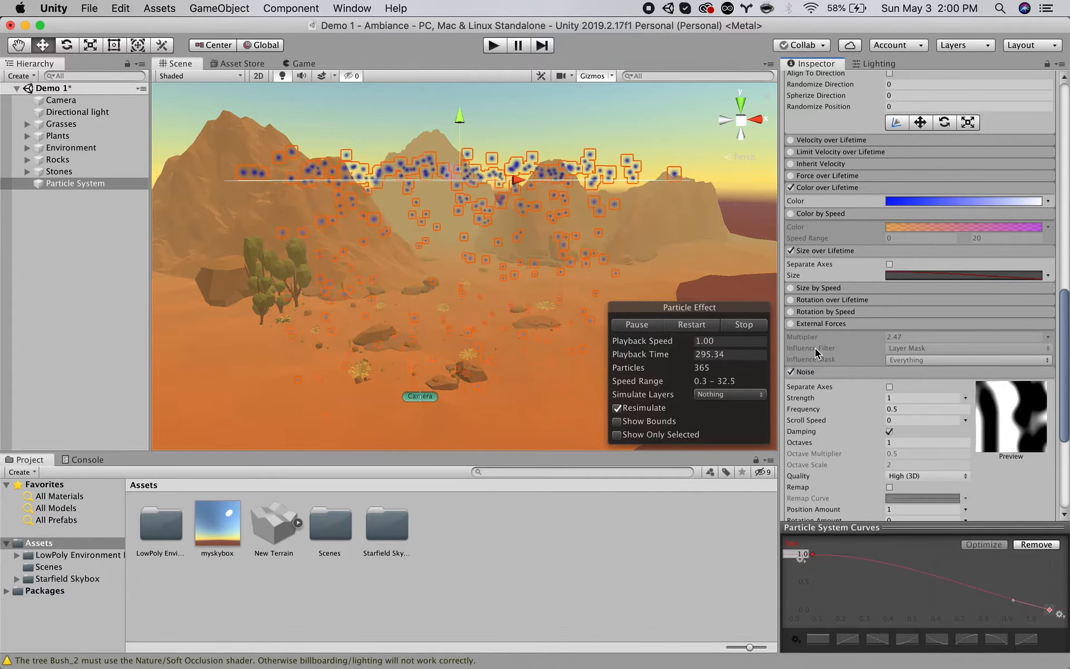
Collapse the Noise settings and enable the particle system's Collision module.
scroll(815, 348, "down", 3)
left_click(821, 279)
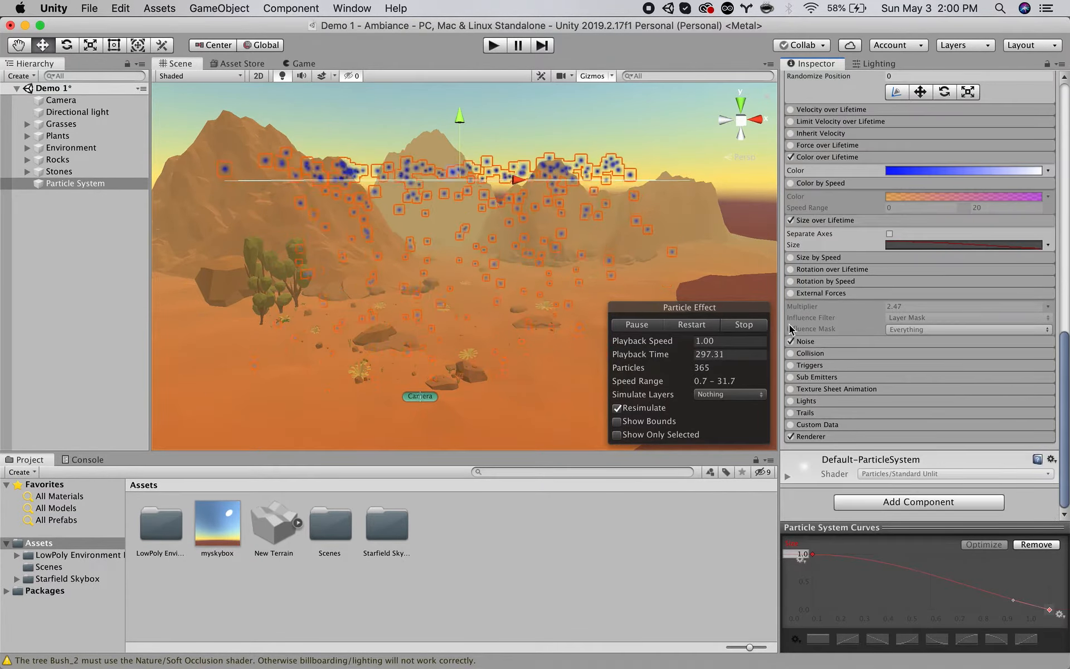
left_click(809, 355)
left_click(791, 354)
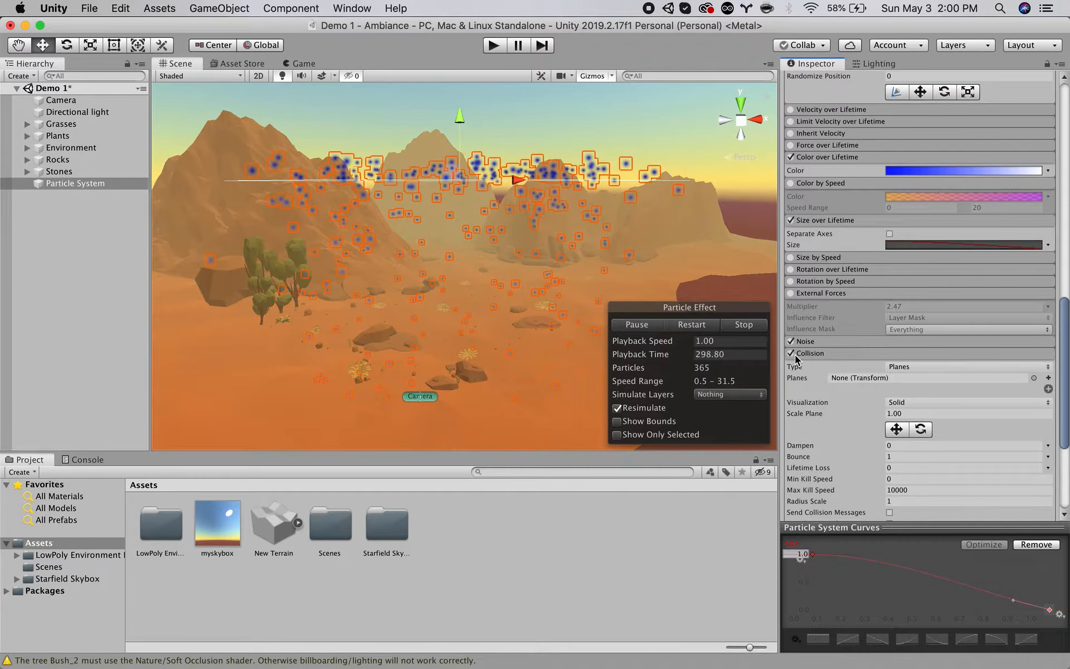
Inspect the Environment_1 object's Mesh Collider inside the Environment group and reselect the particle system.
left_click_drag(457, 324, 397, 300, "alt")
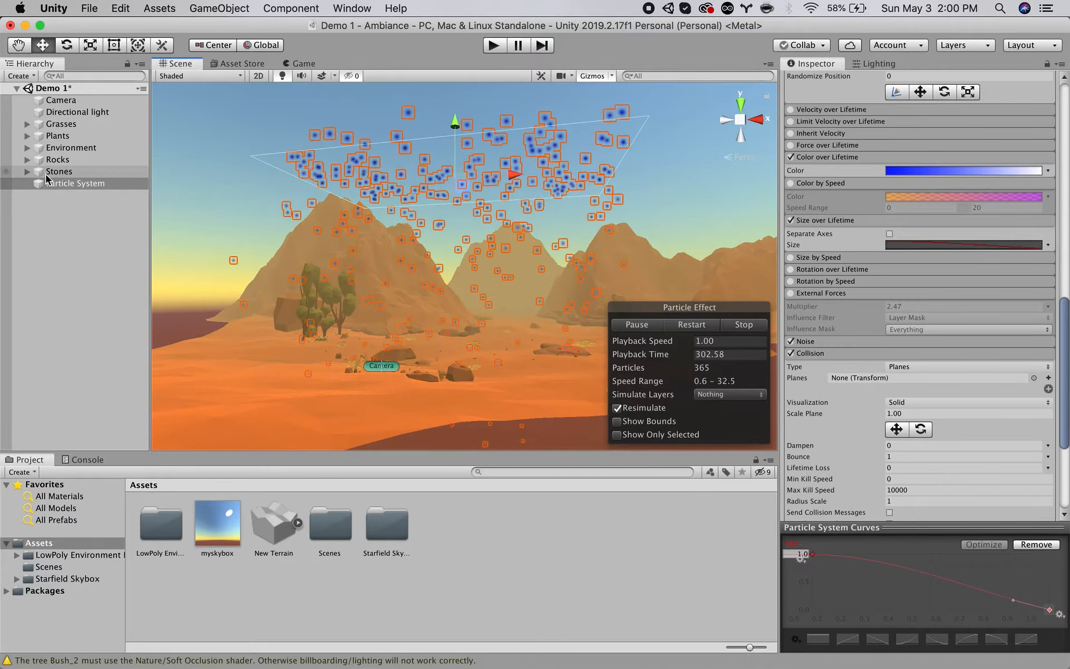
left_click(67, 150)
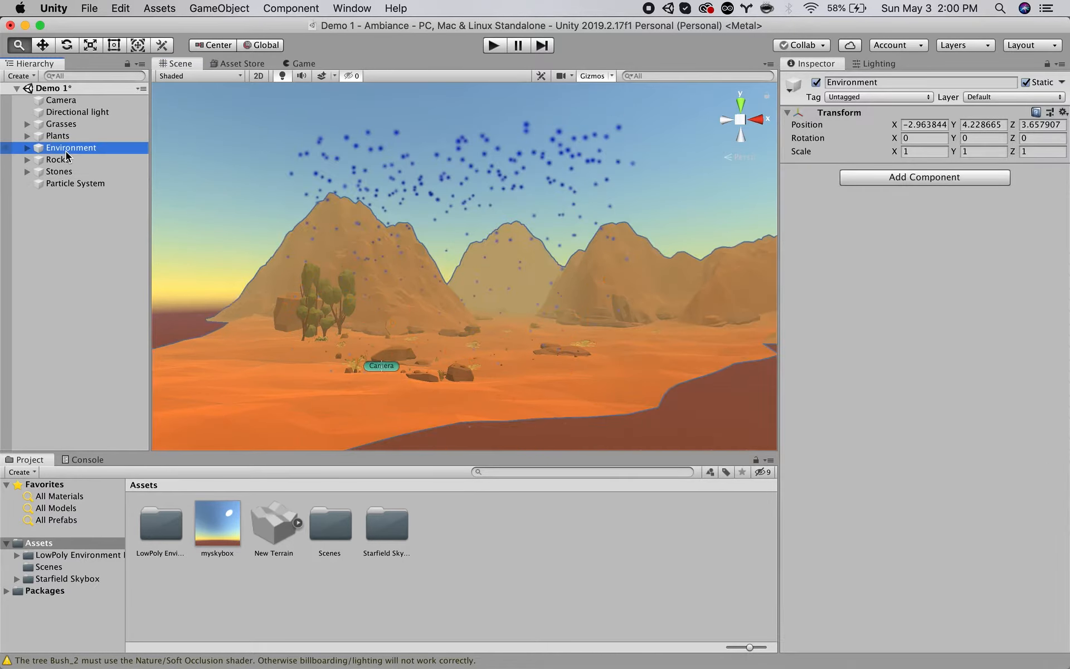
left_click(27, 148)
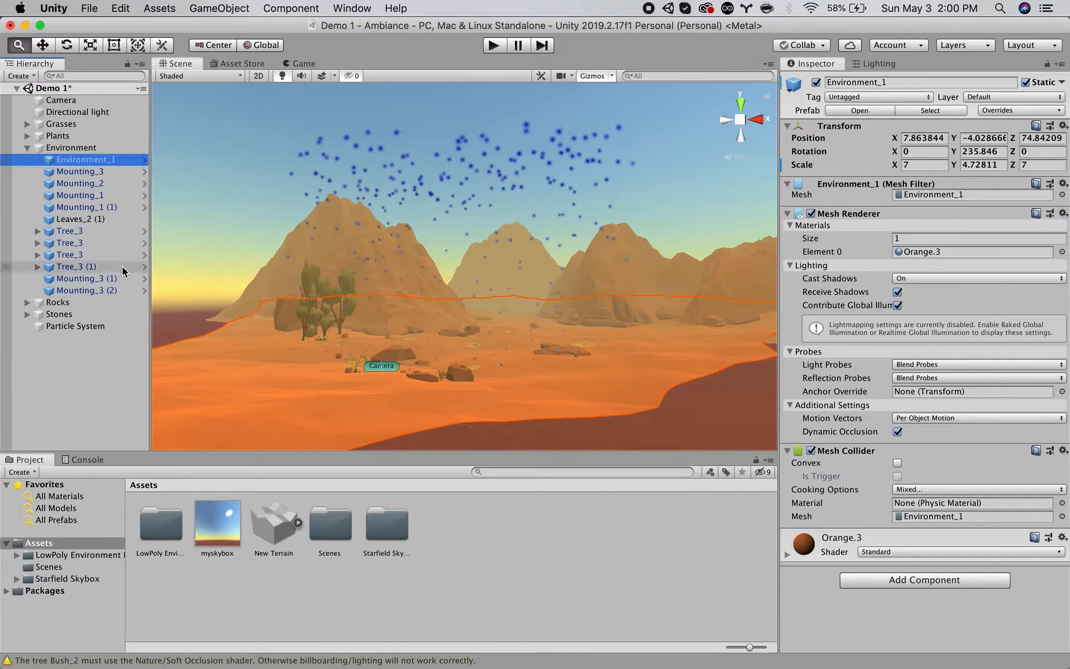
left_click(87, 327)
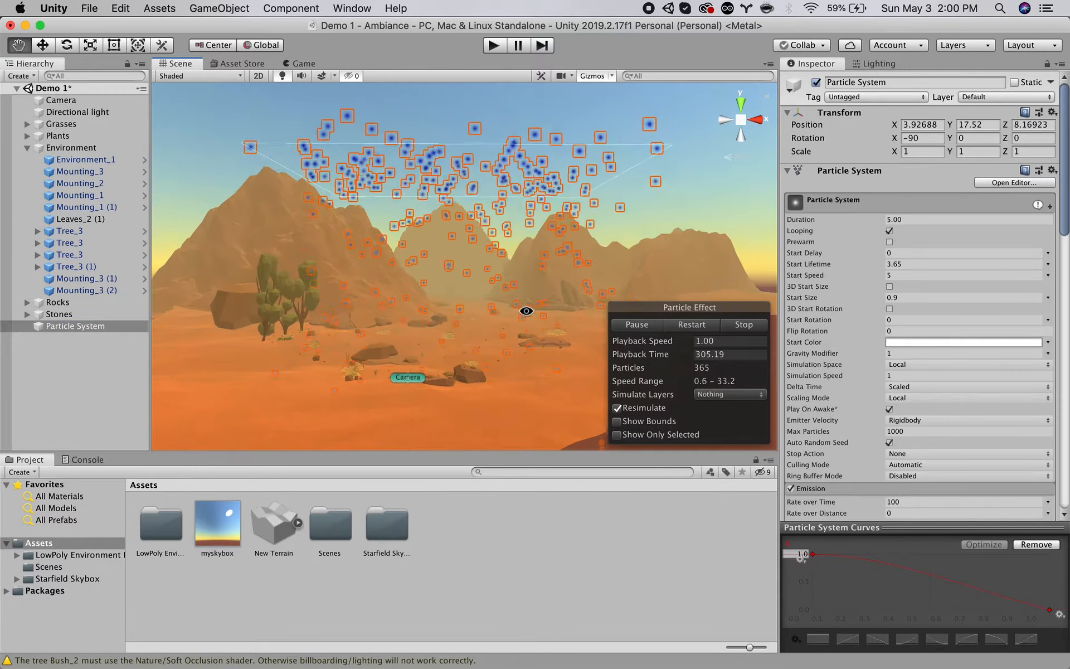
Set the Collision module's type to World so the particles collide with the scene's ground.
scroll(906, 286, "down", 15)
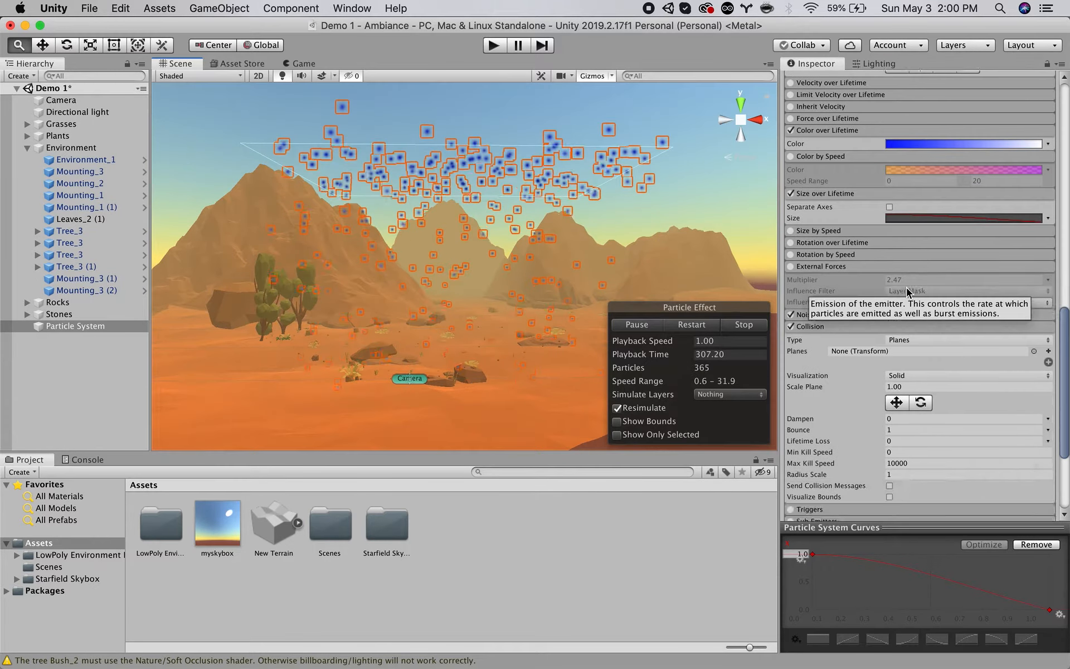
left_click(914, 196)
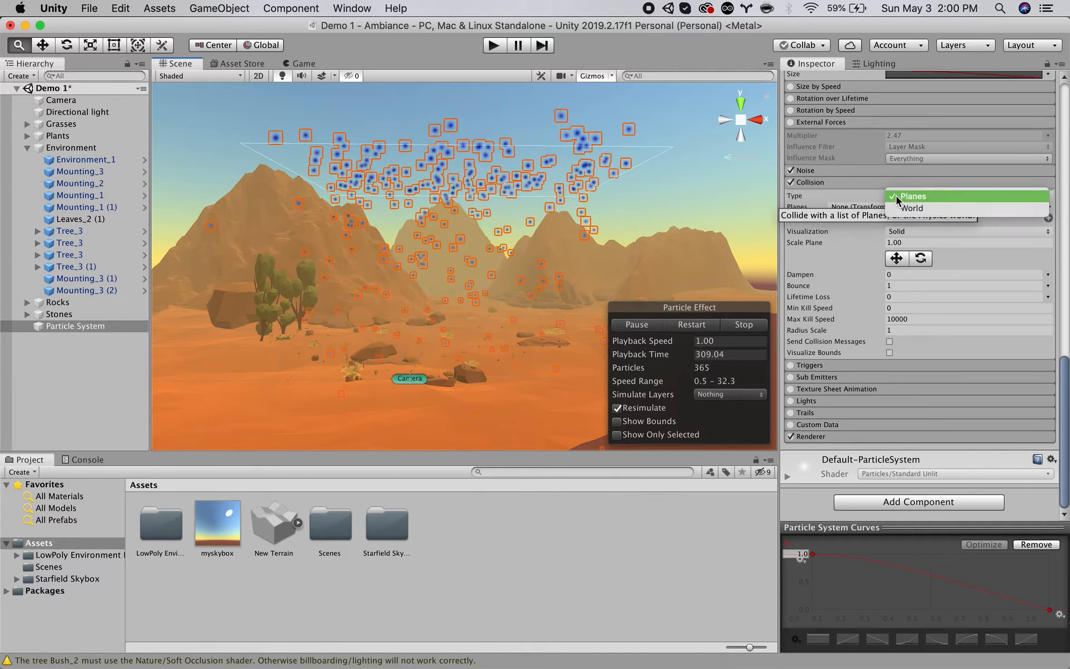
left_click(915, 209)
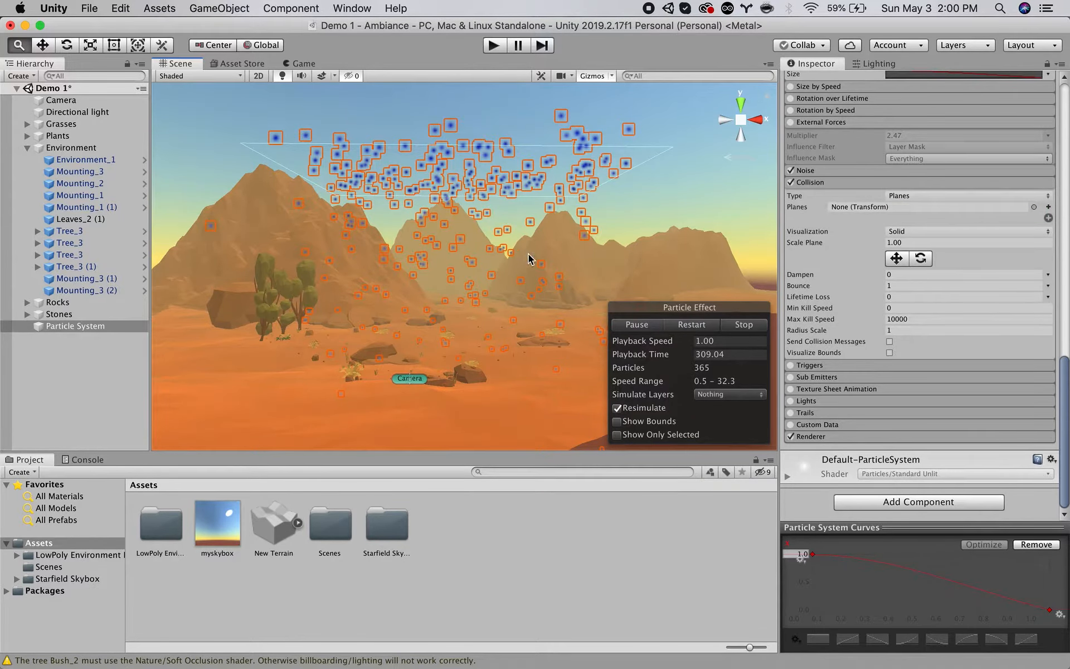
left_click_drag(509, 409, 550, 386, "alt")
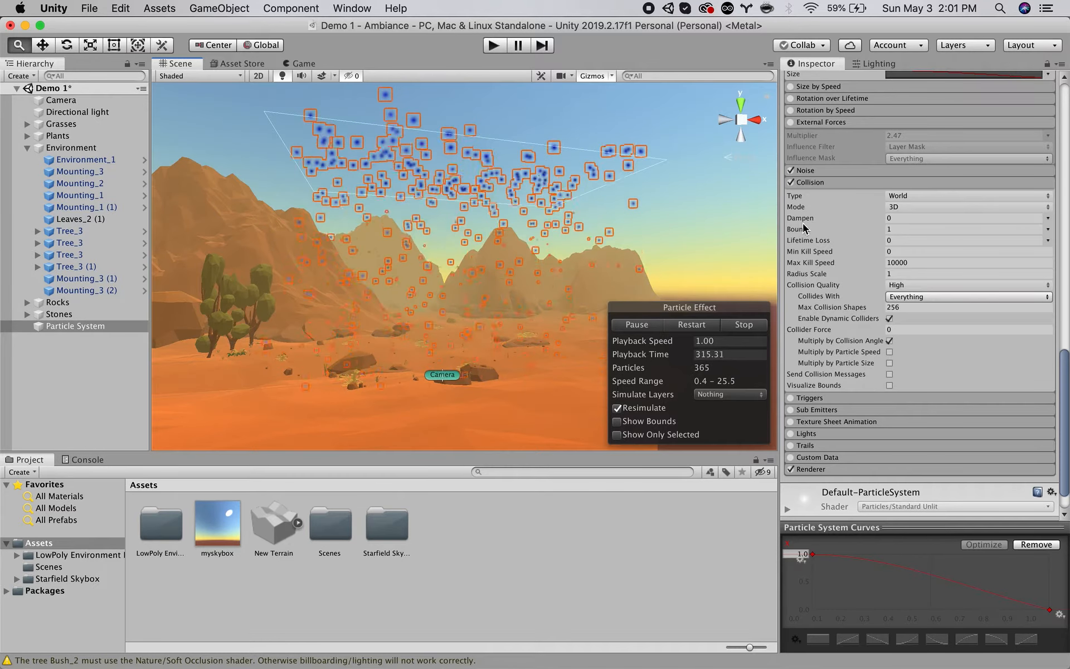
Set the collision Bounce to 0.1 and collapse the Collision module's settings.
left_click(796, 230)
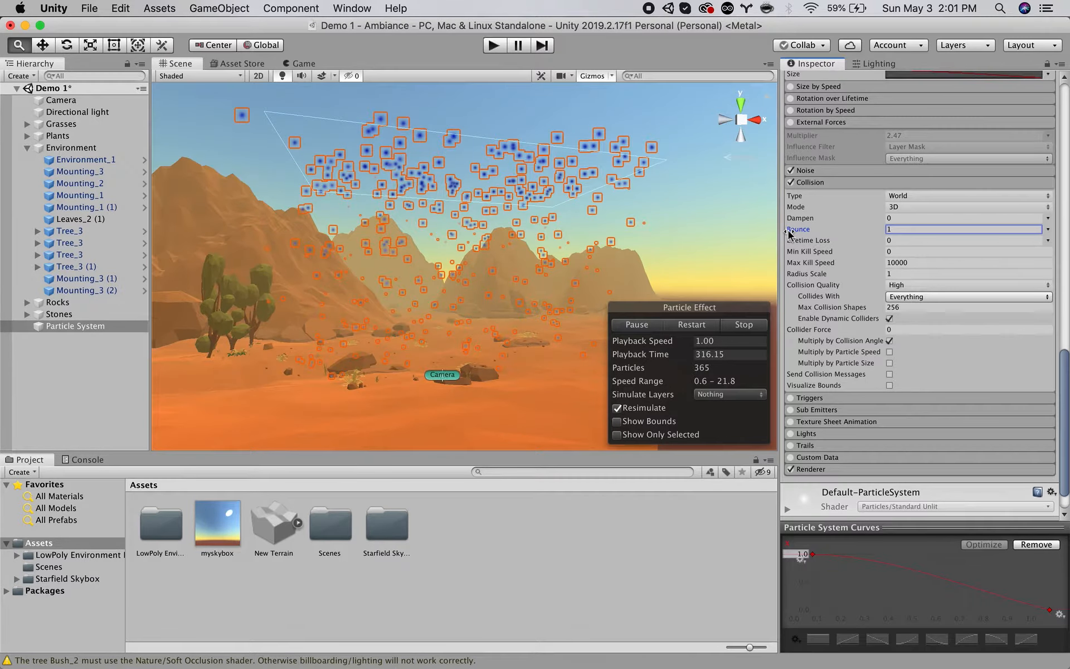
type("0.92")
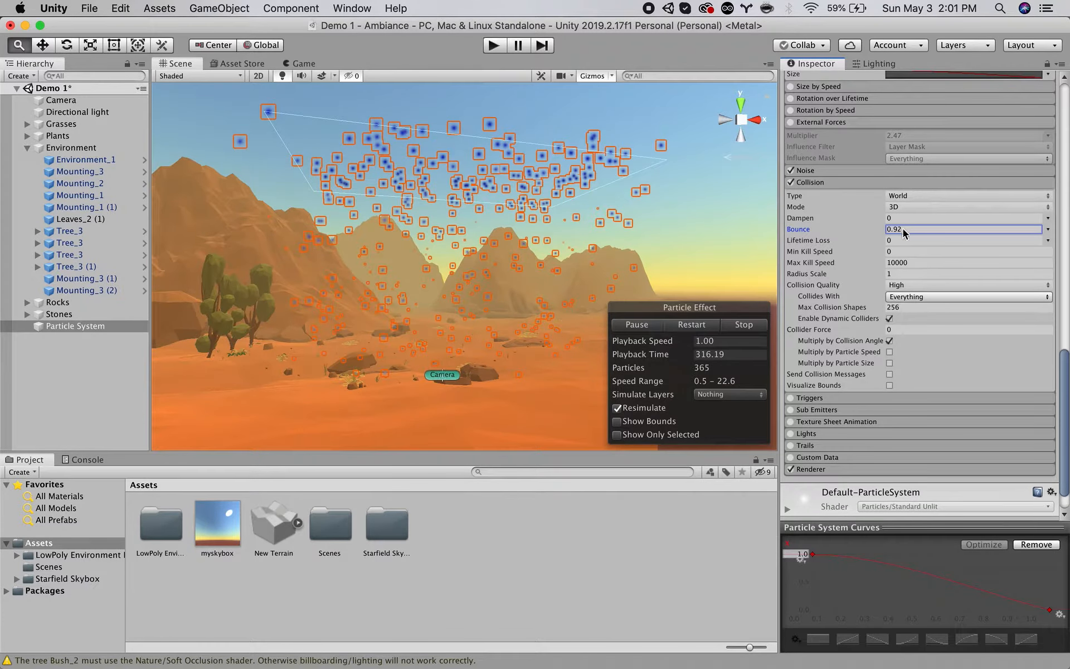
left_click(906, 229)
type("0.49")
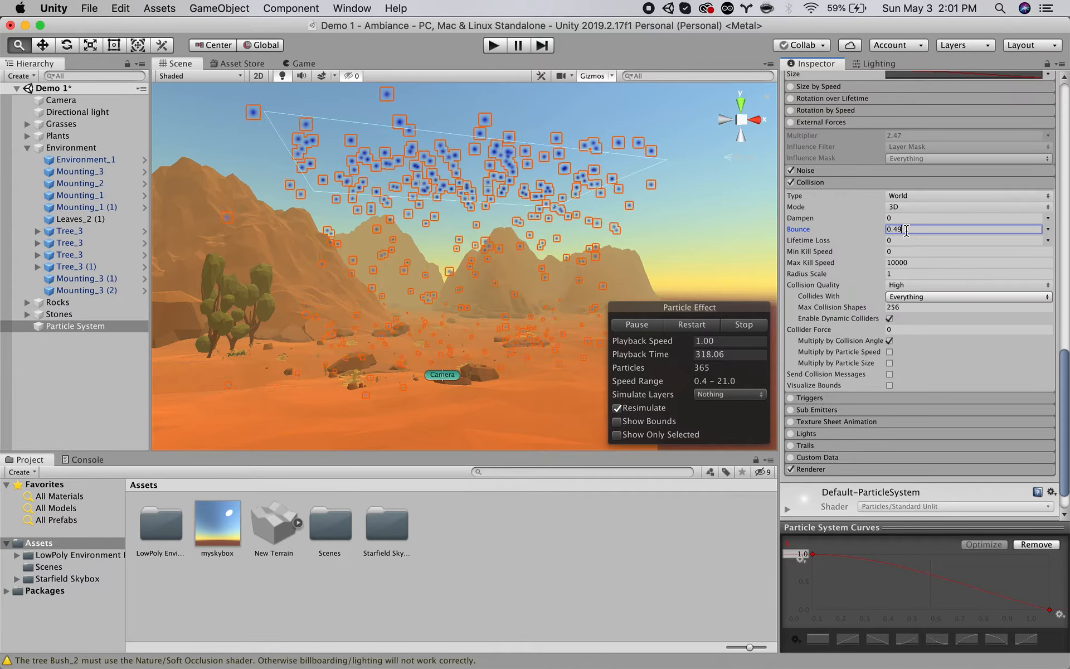
key("BackSpace")
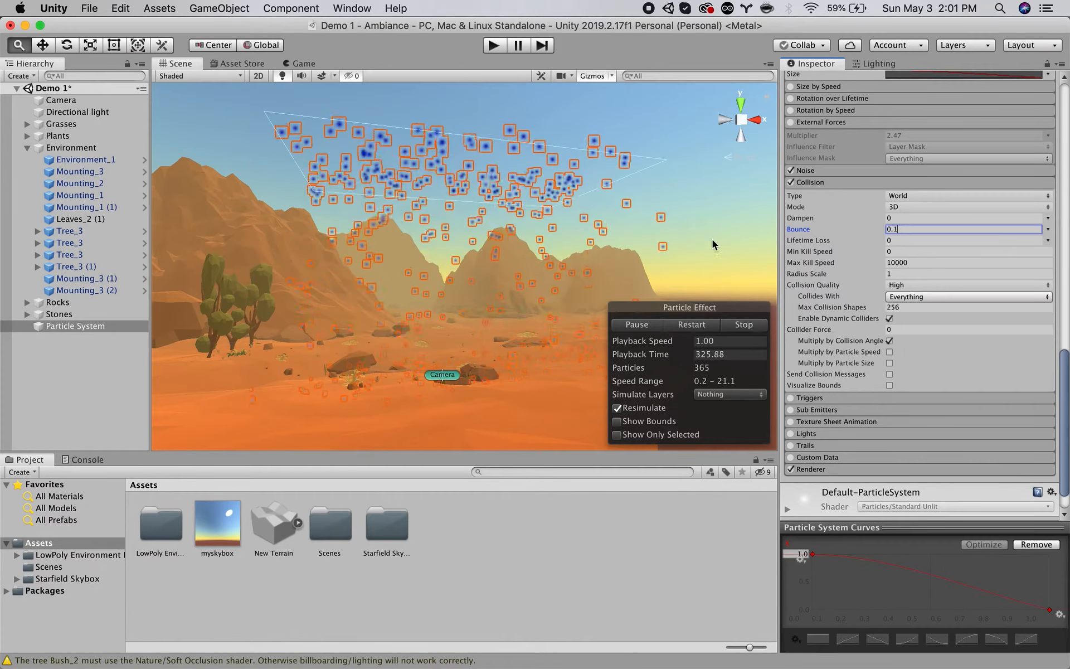
left_click(810, 182)
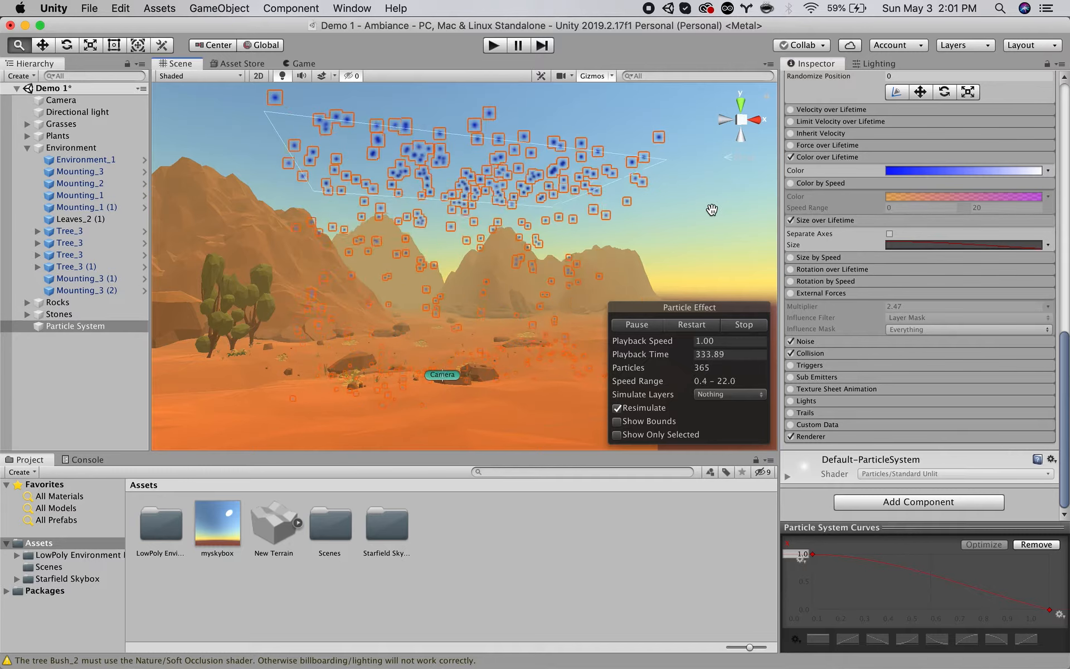
Preview the particles in the Game view, try 3D Start Size with a Y value of 5, and return to the uniform start size in the Scene view.
left_click(299, 63)
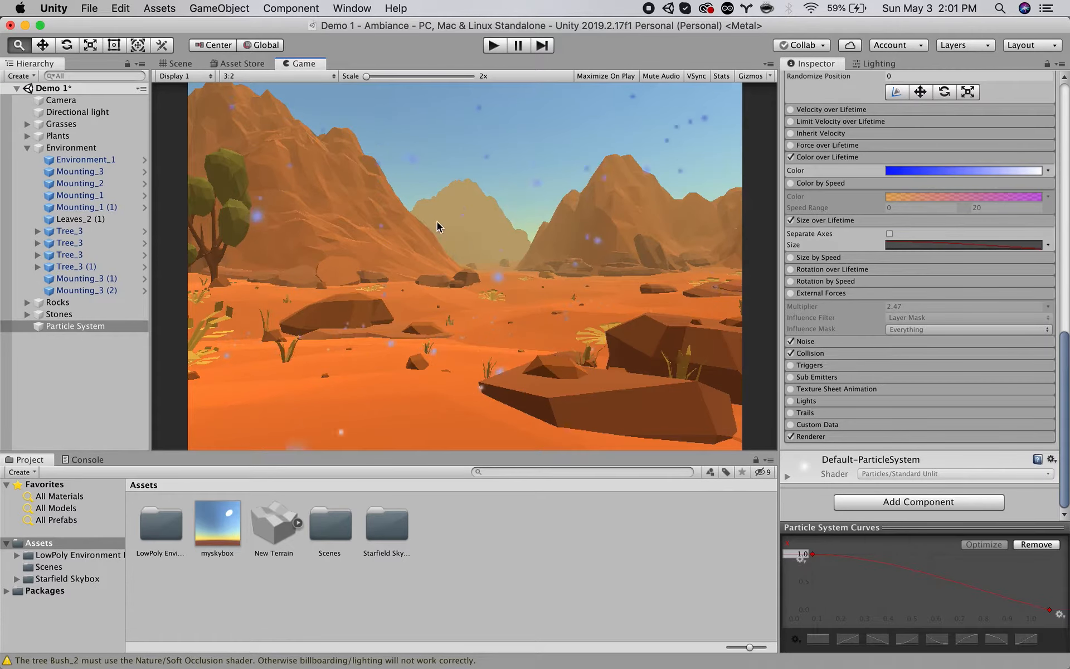
scroll(896, 304, "up", 5)
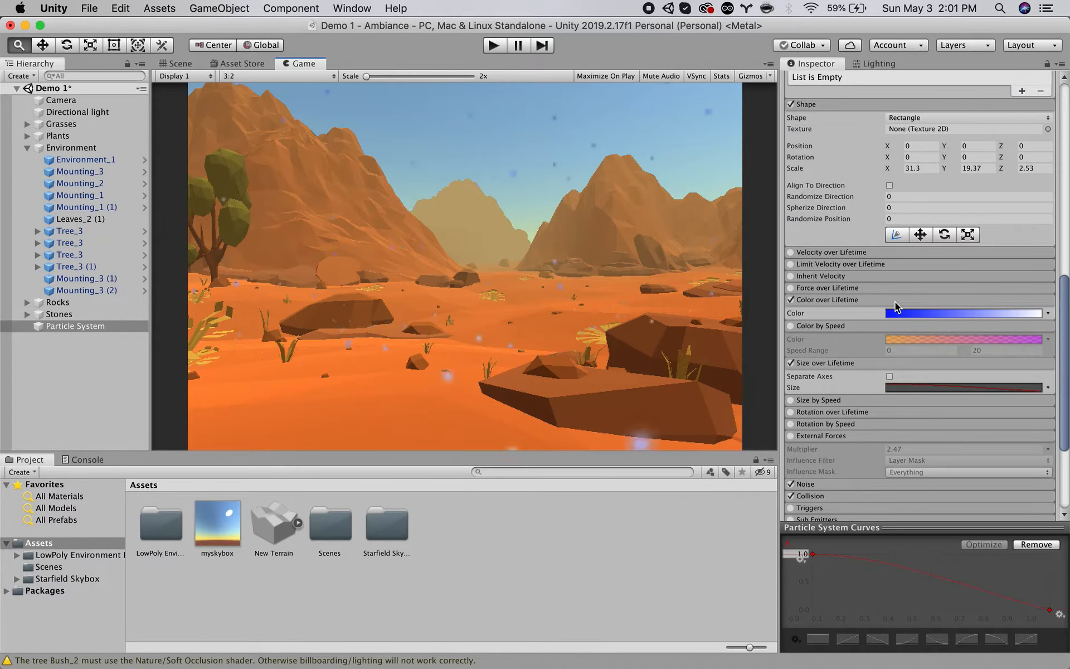
scroll(829, 257, "up", 4)
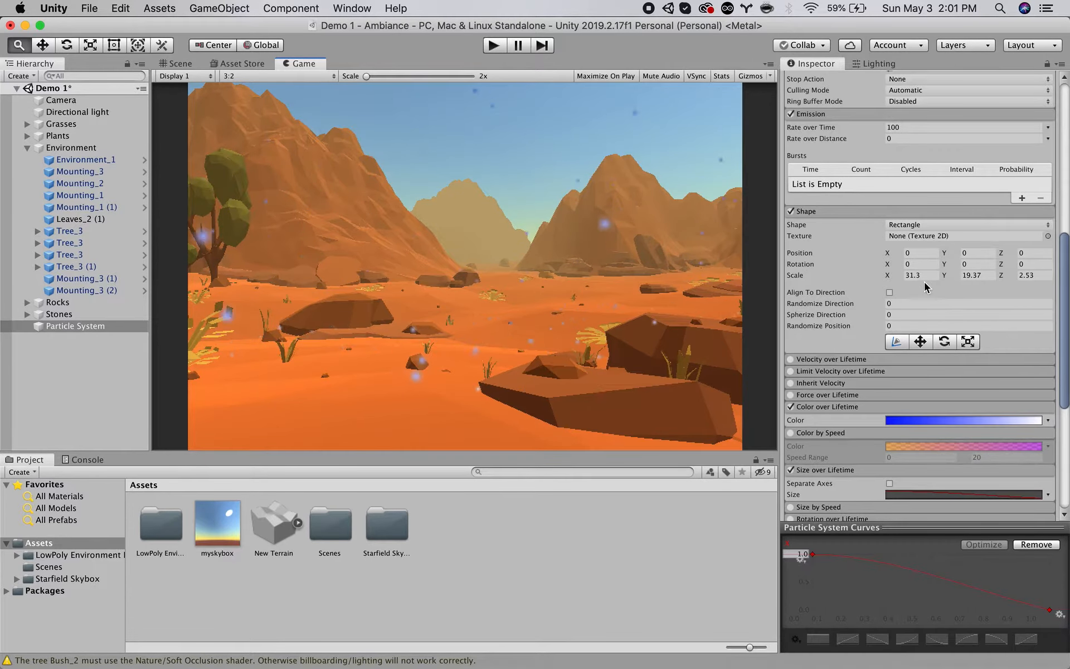
scroll(873, 286, "up", 7)
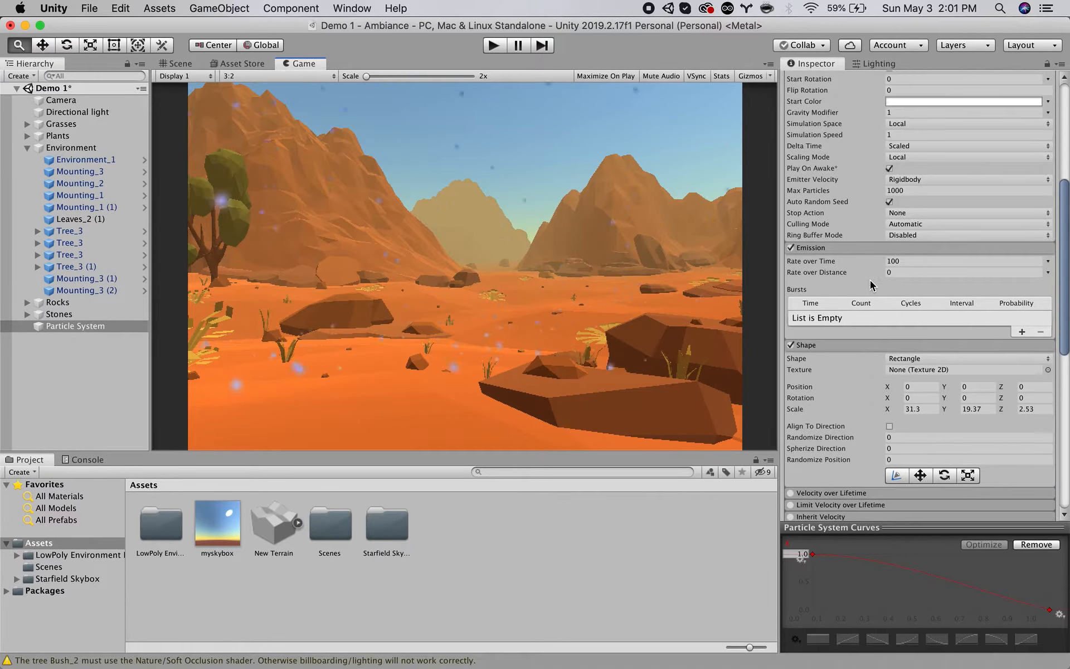
scroll(873, 286, "up", 3)
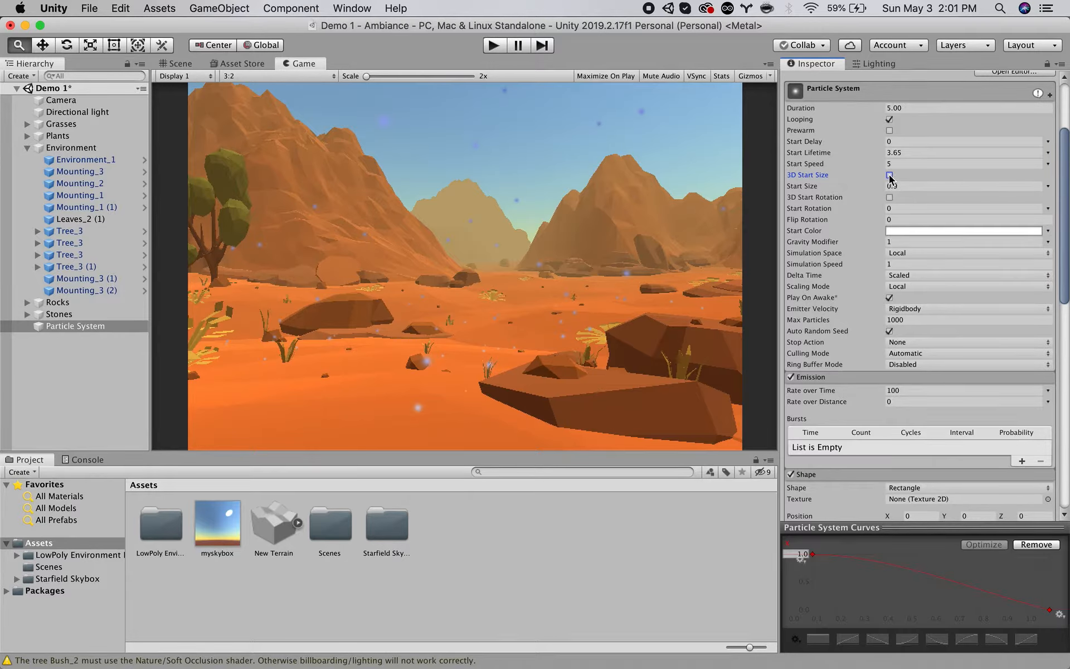
left_click(890, 176)
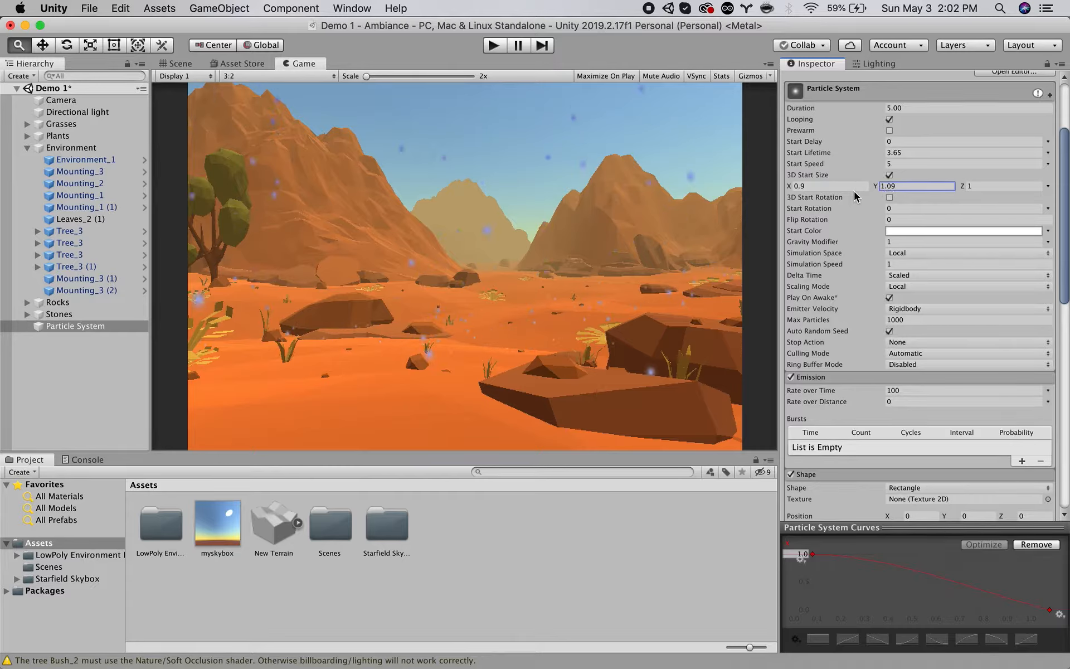
mouse_move(878, 193)
left_mouse_down()
mouse_move(941, 191)
mouse_move(873, 190)
left_mouse_up()
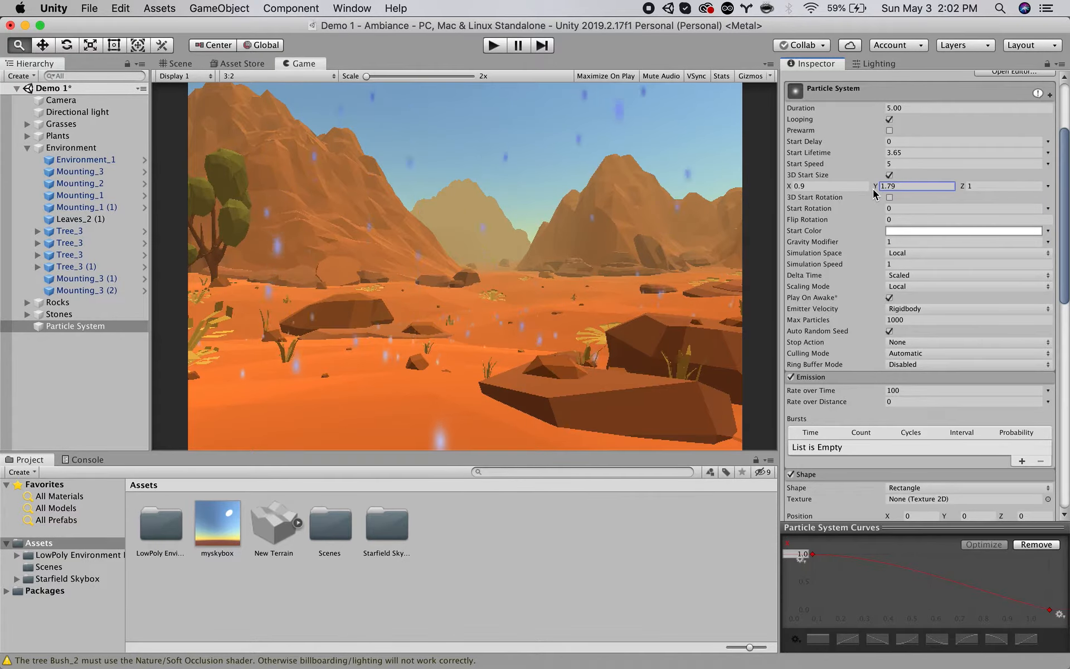
left_click(881, 186)
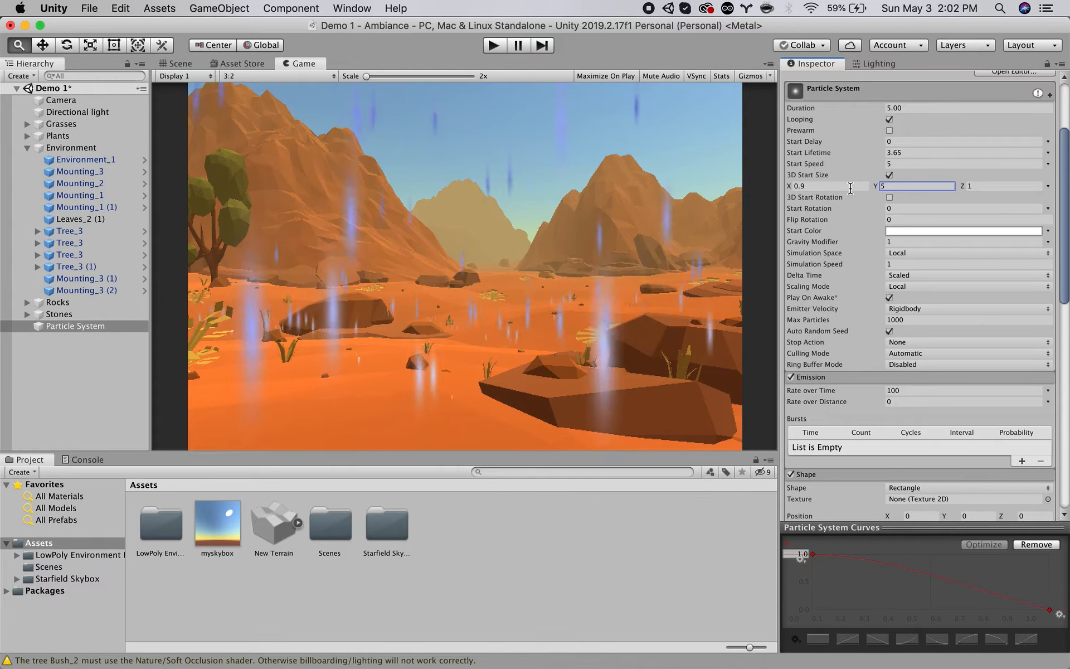
key("Return")
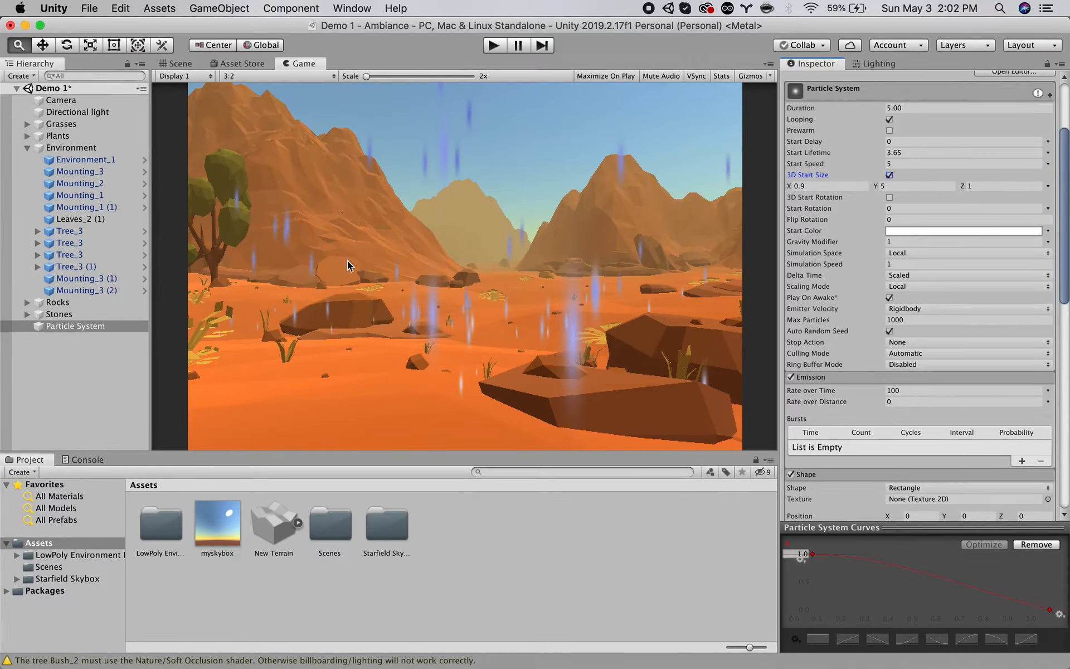
left_click(890, 174)
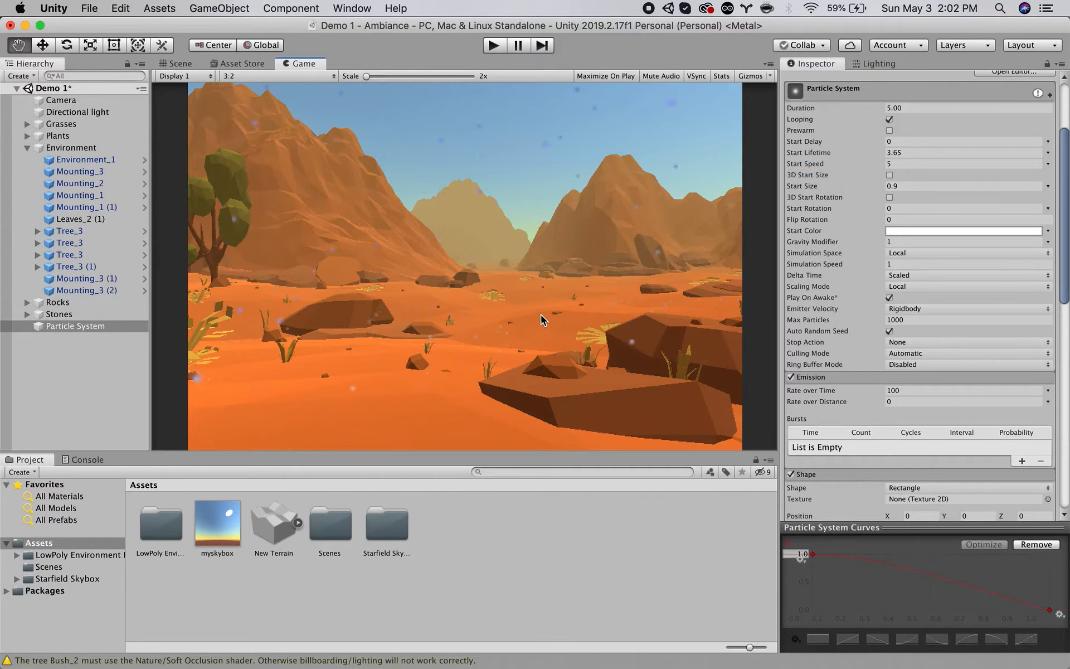
left_click(173, 66)
left_click_drag(490, 262, 513, 300, "alt")
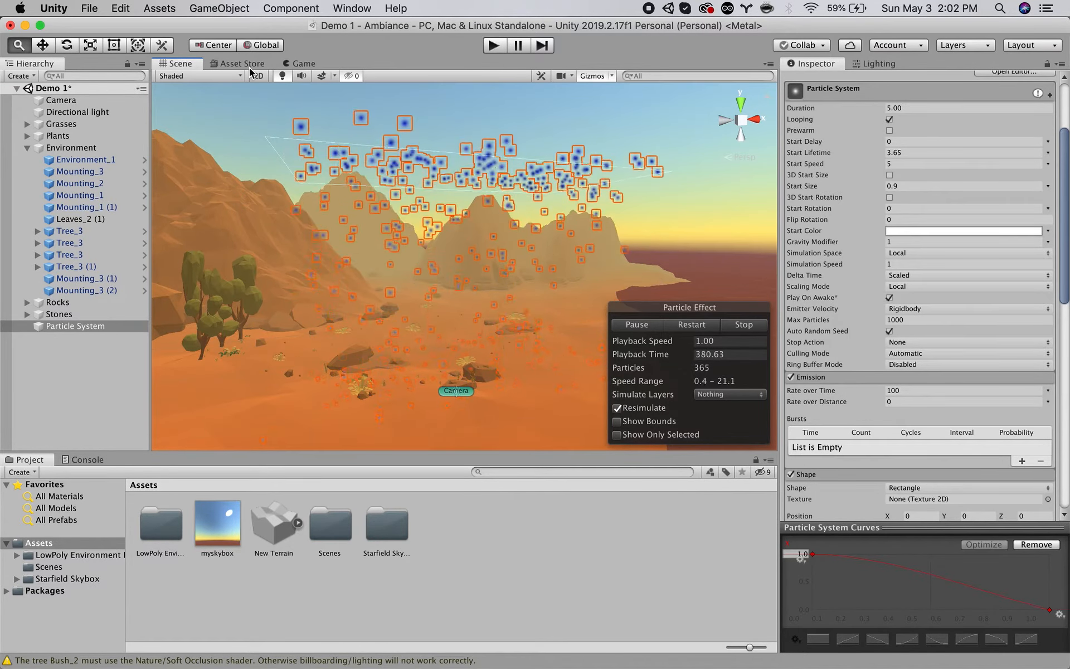
Search the Unity Asset Store for "particle effects".
left_click(239, 64)
left_click(440, 143)
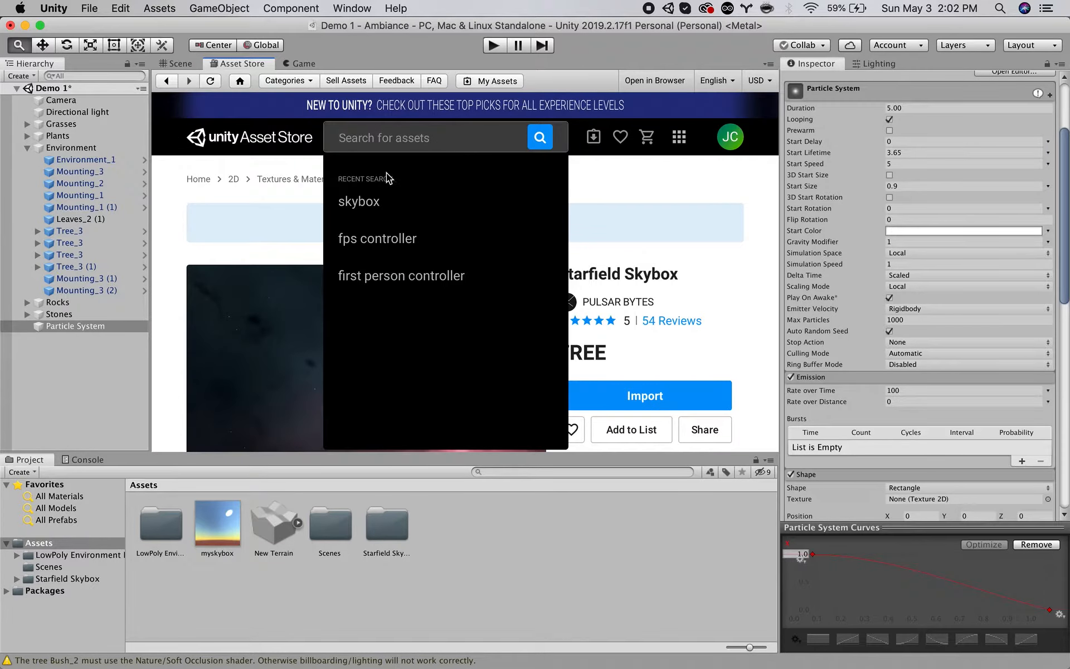
type("p")
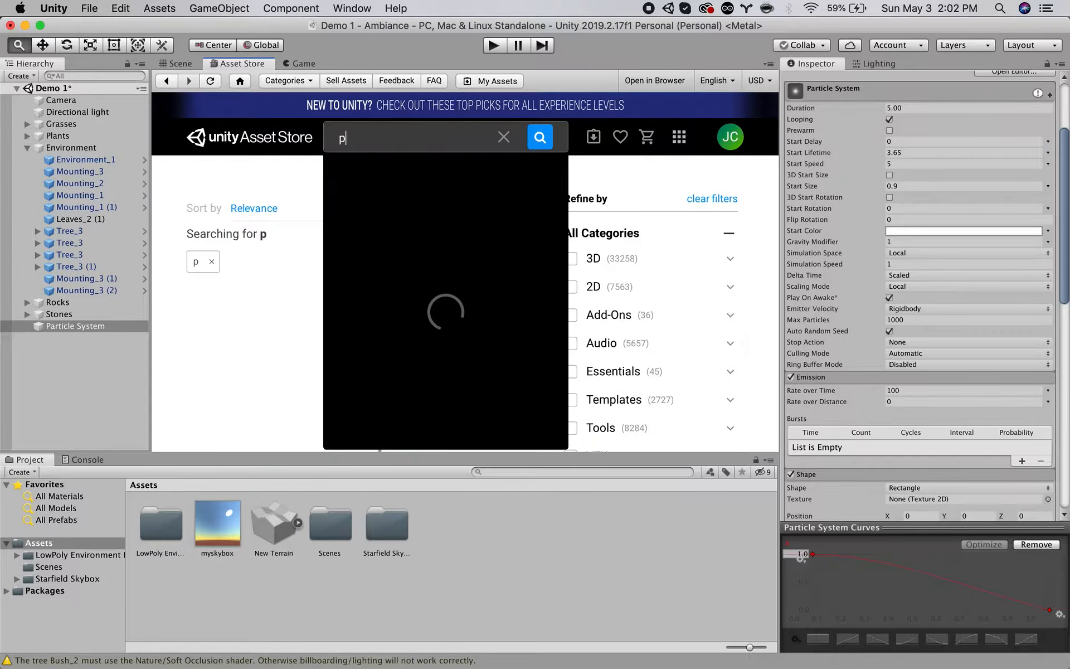
type("article effe")
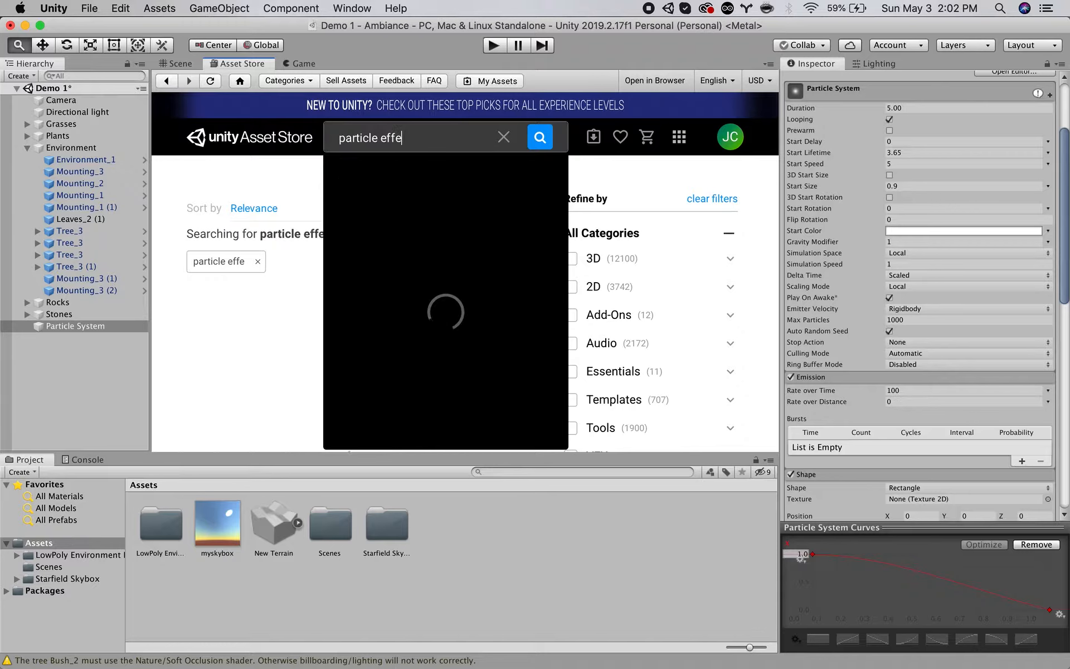
type("cts")
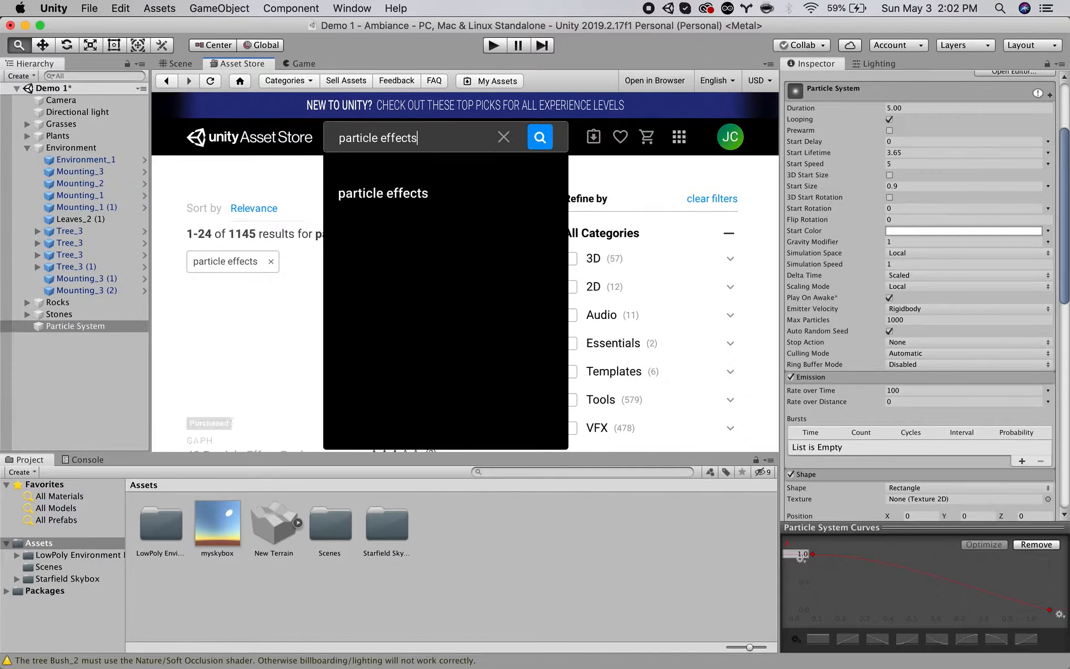
key("Return")
Filter the particle effects results to free assets with a $0 to $0 price range.
scroll(311, 310, "down", 3)
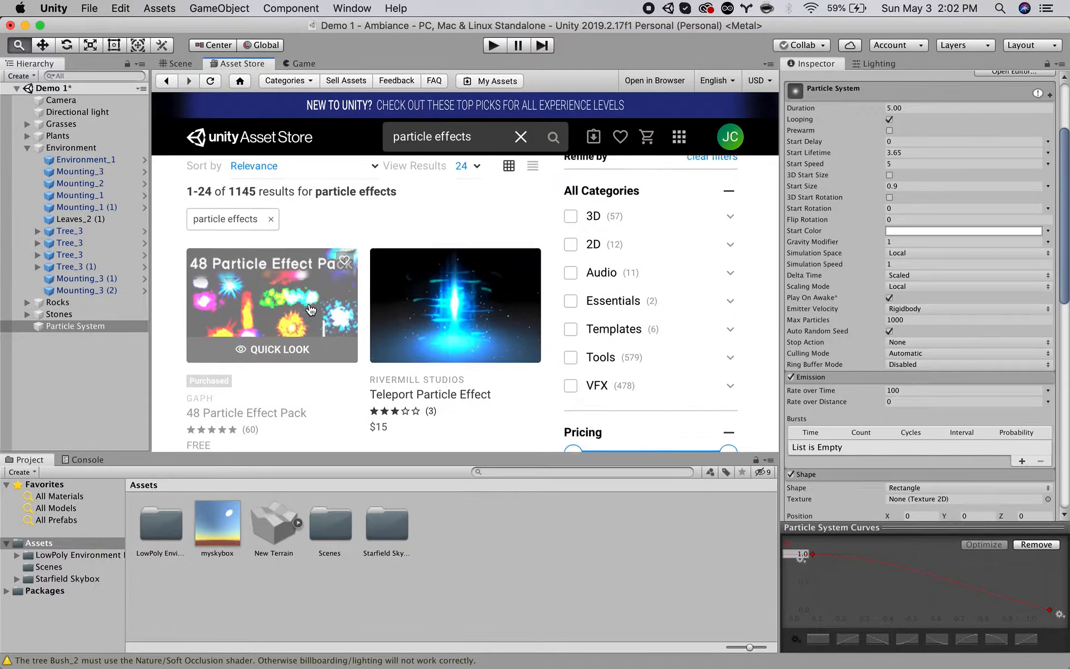
left_click_drag(575, 433, 574, 430)
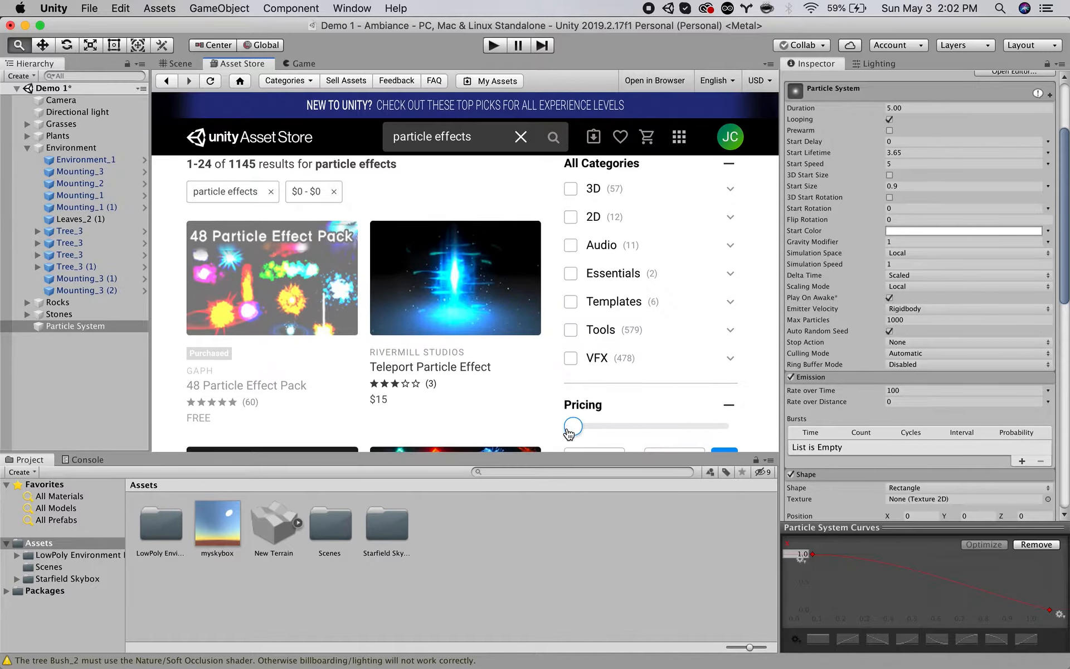
scroll(707, 411, "down", 3)
left_click(724, 395)
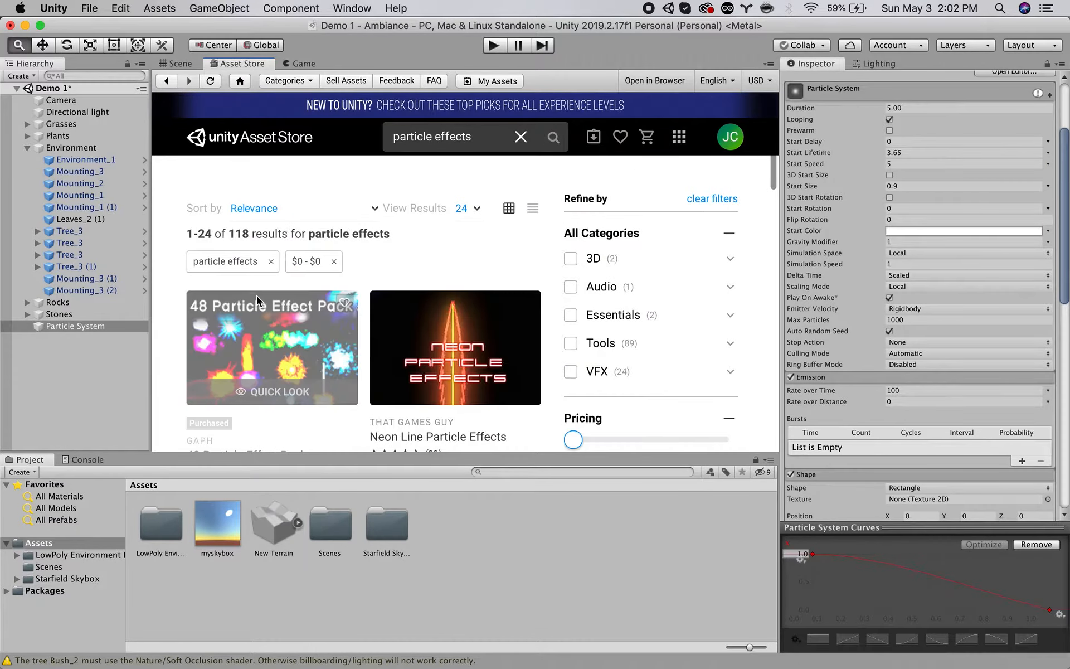
Browse the free particle effects results for suitable effect packs.
scroll(184, 305, "down", 3)
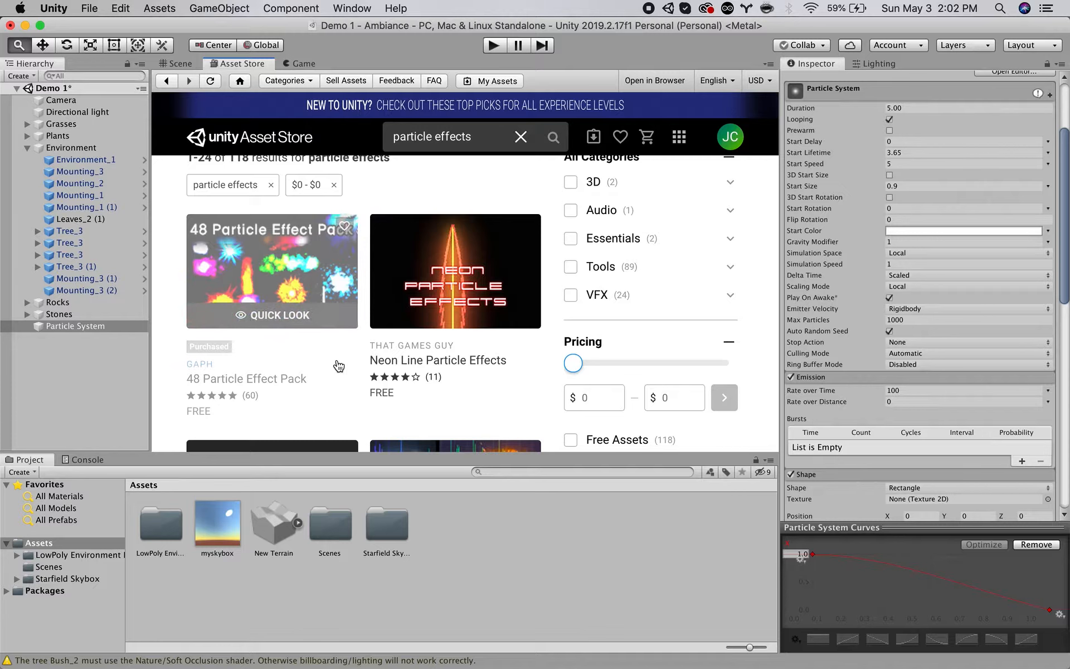
scroll(289, 262, "down", 1)
scroll(342, 345, "down", 10)
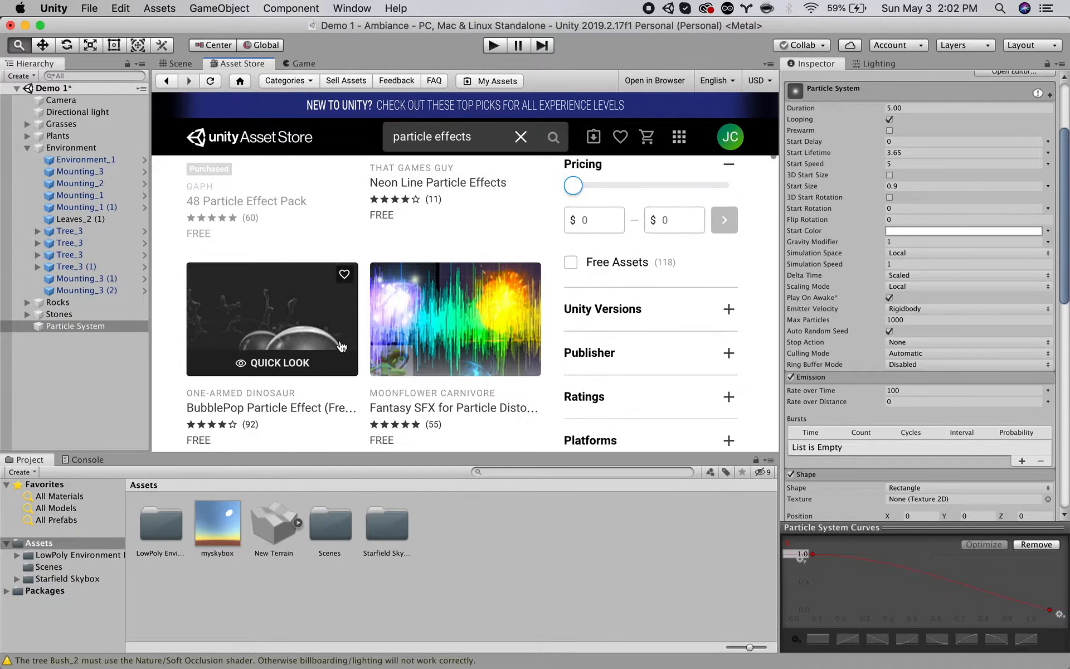
scroll(344, 390, "down", 10)
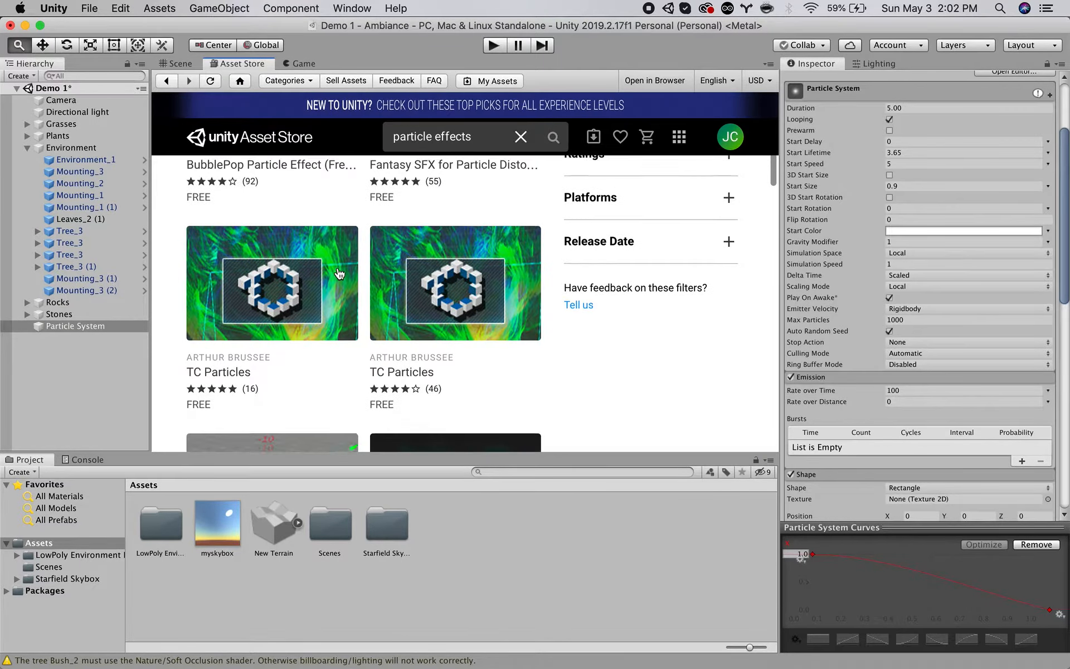
scroll(446, 307, "down", 7)
scroll(577, 331, "down", 7)
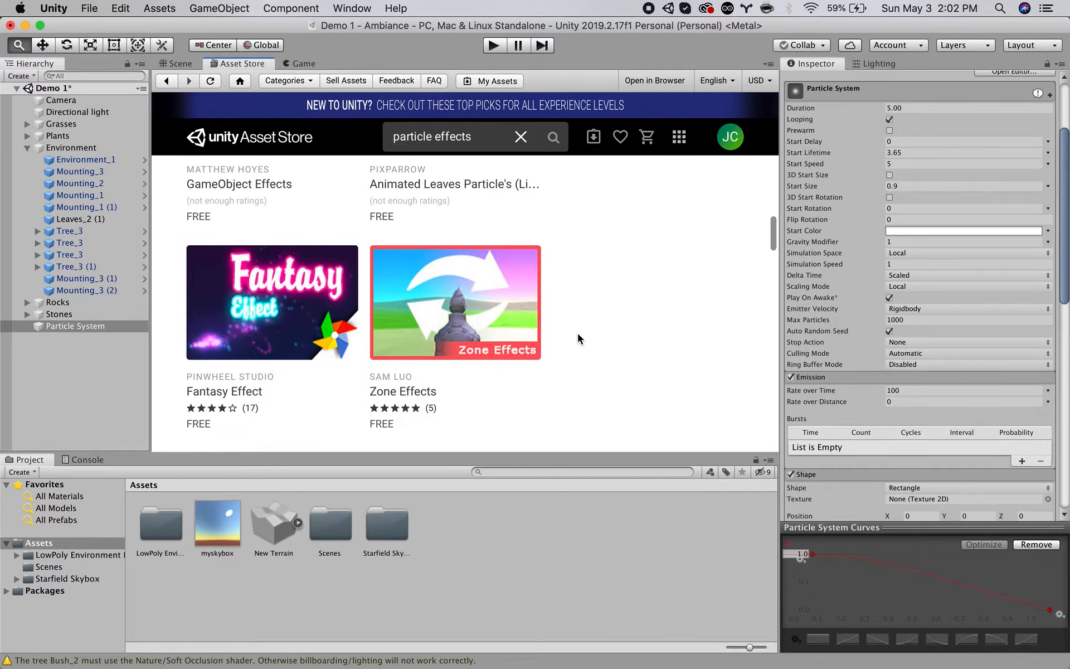
scroll(580, 332, "down", 9)
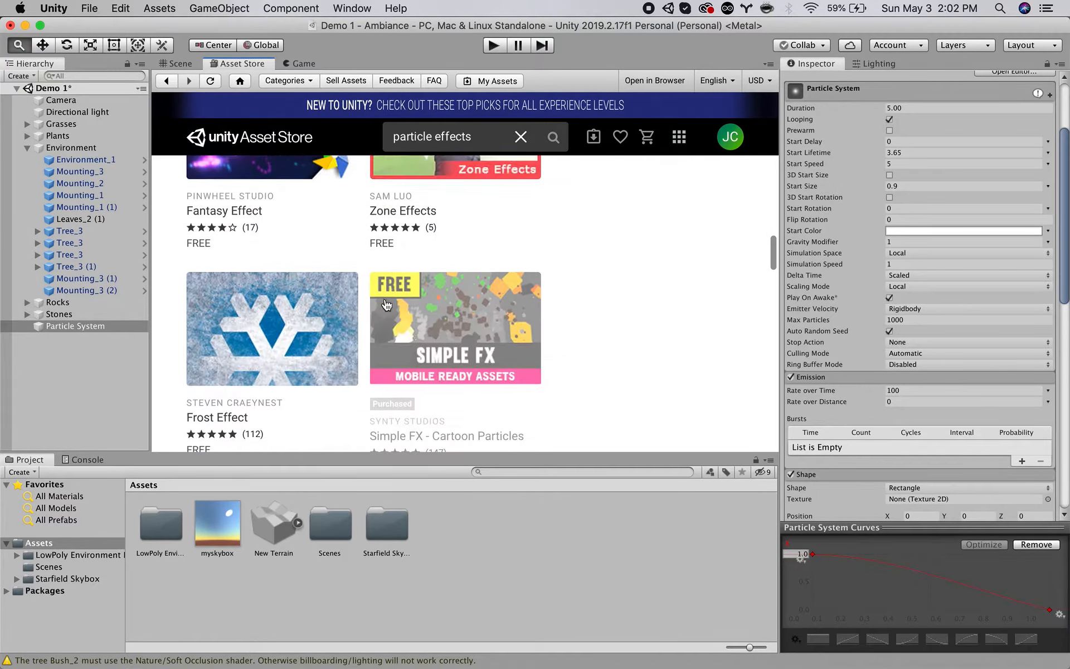
scroll(580, 332, "down", 10)
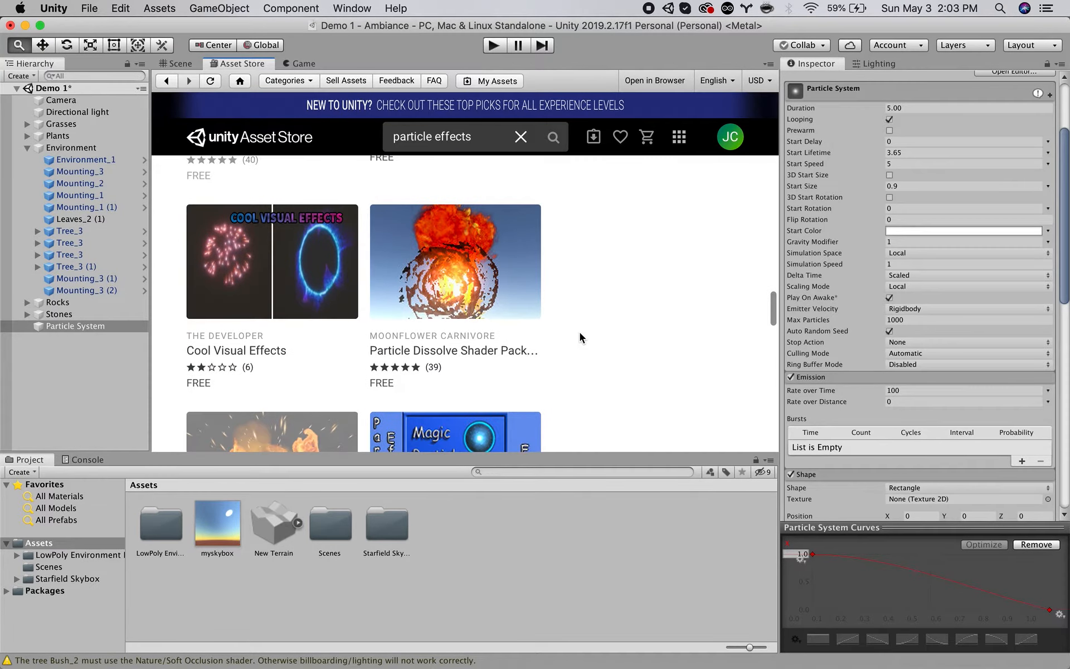
scroll(590, 284, "down", 5)
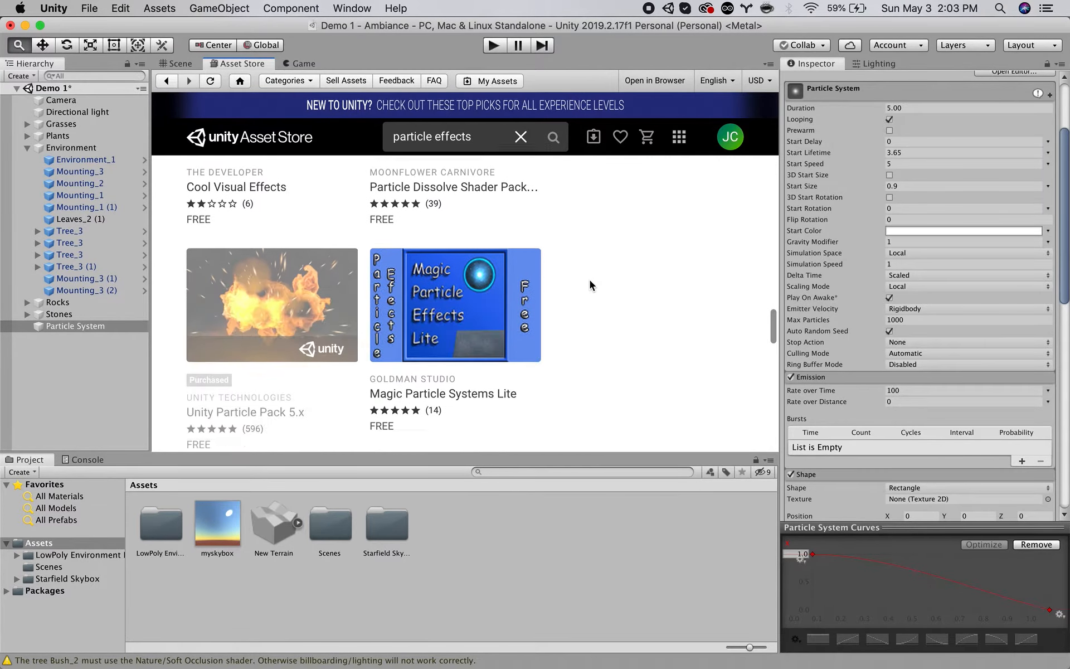
scroll(592, 285, "down", 1)
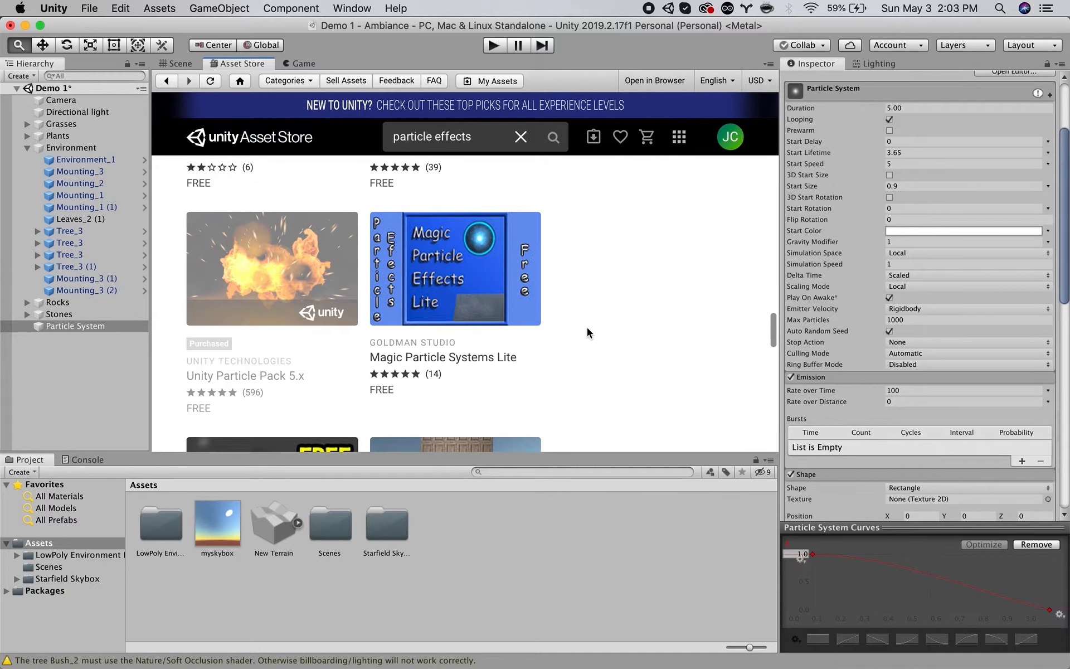
scroll(587, 329, "down", 5)
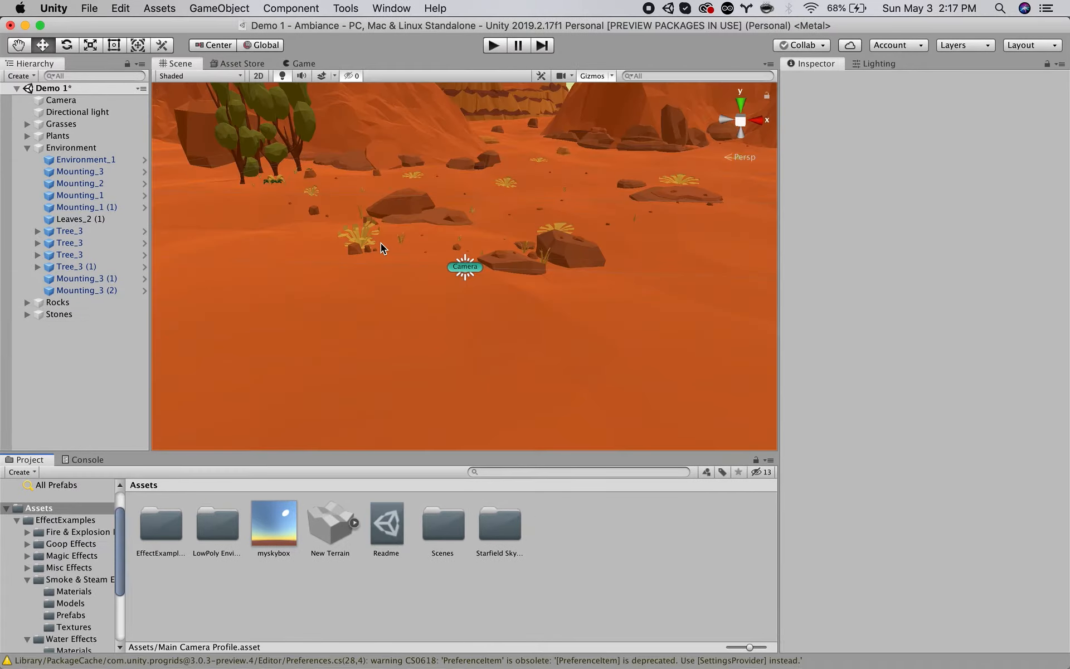
Examine the package content of the Unity Particle Pack on its Asset Store page, including its EffectExamples folders.
left_click(226, 64)
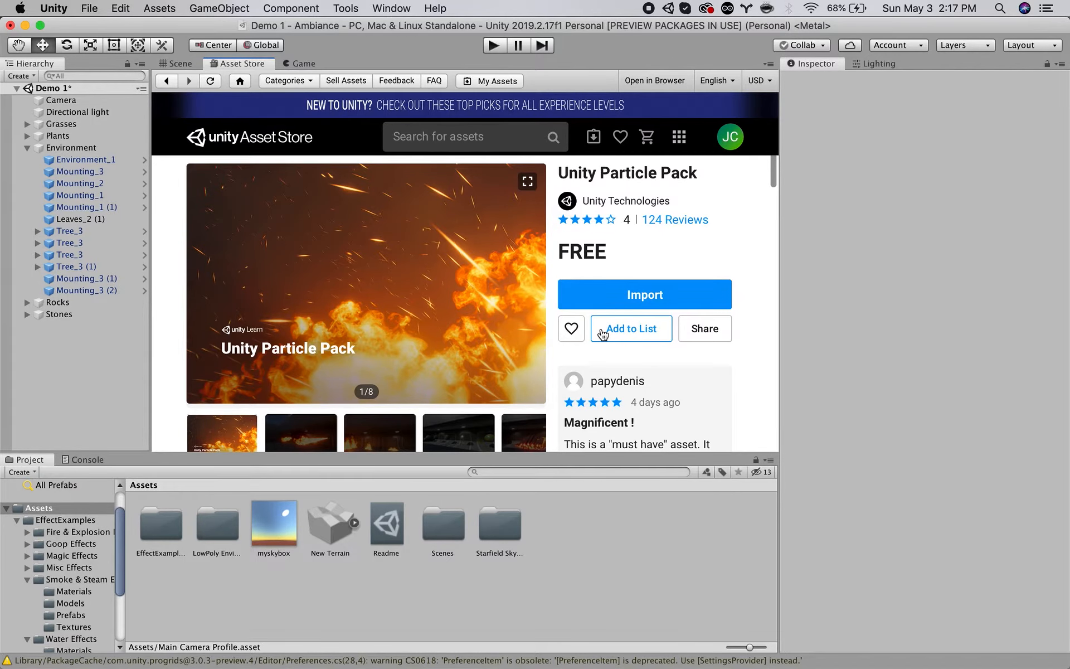
scroll(591, 359, "down", 6)
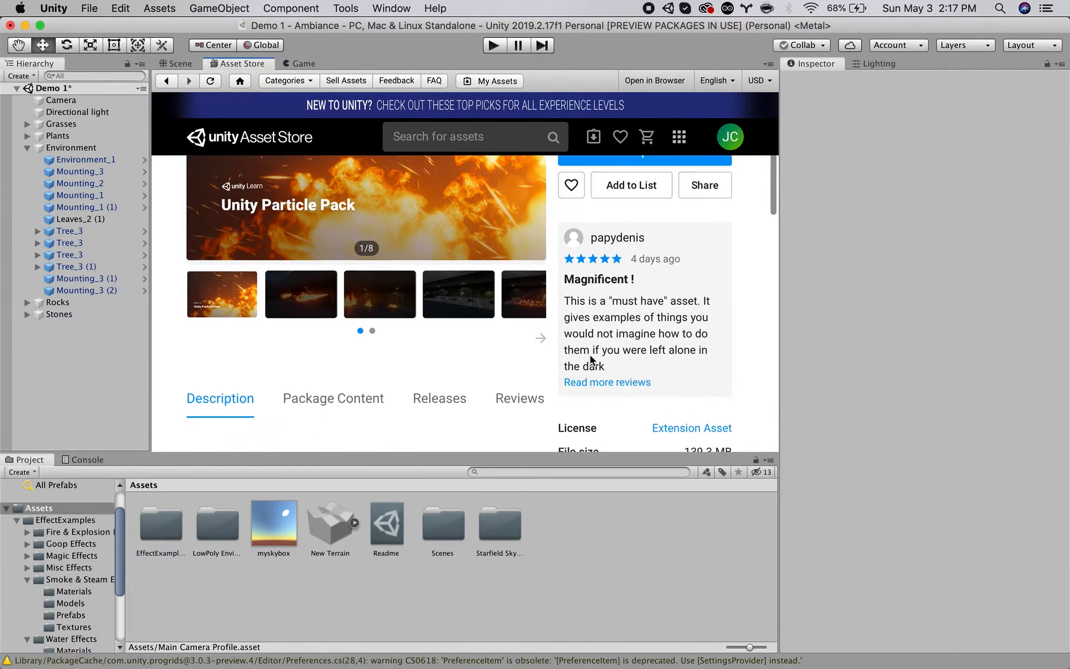
left_click(359, 311)
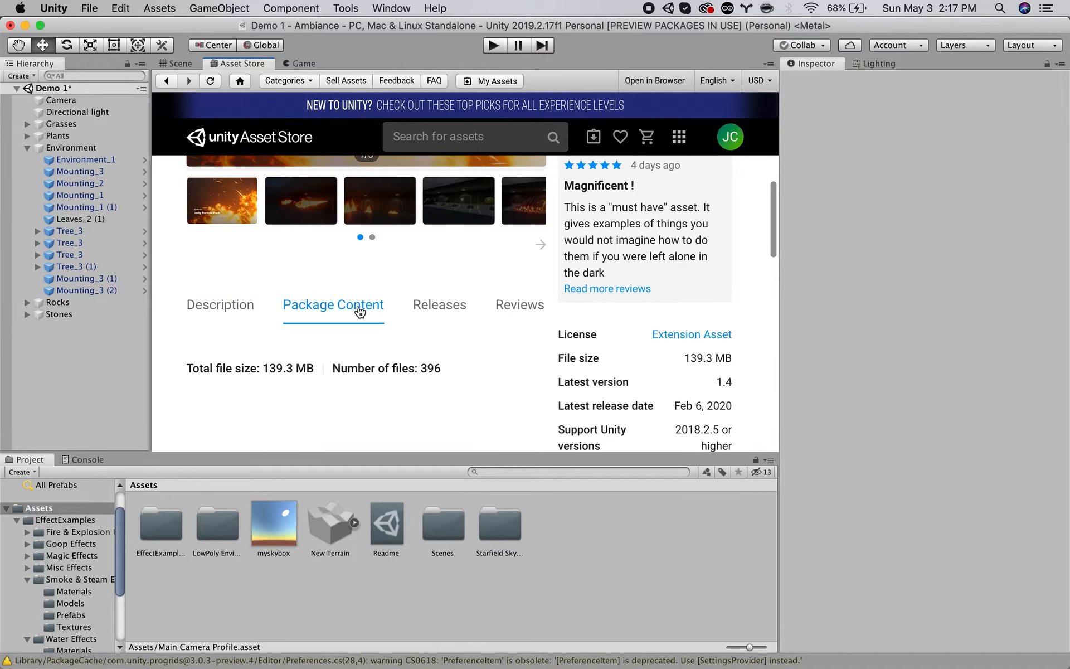
scroll(360, 311, "down", 6)
scroll(359, 311, "down", 4)
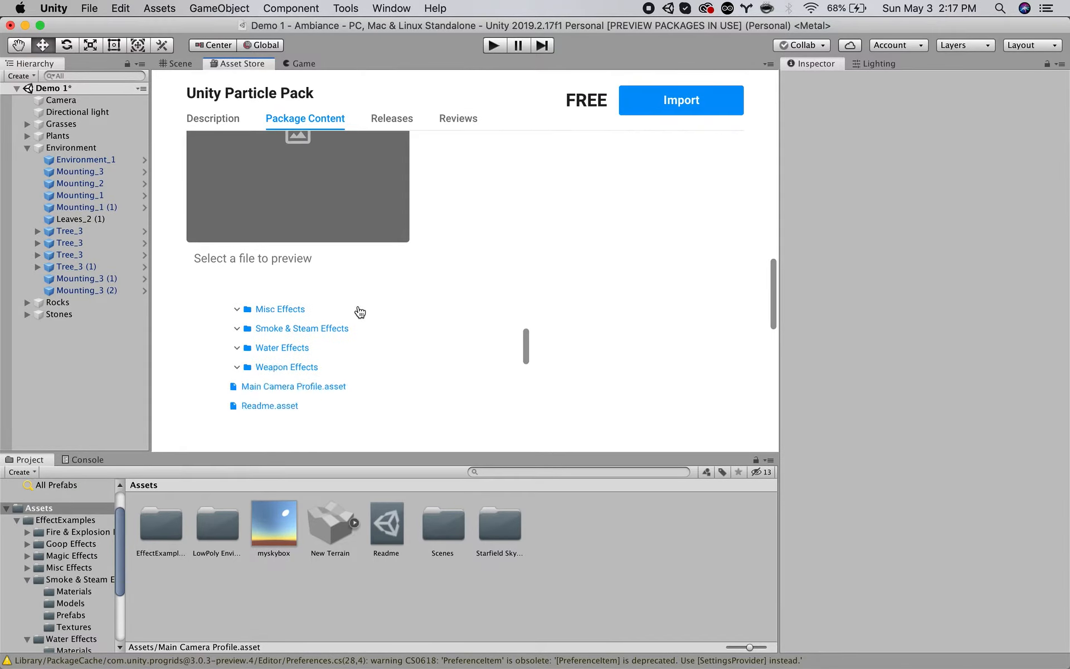
scroll(569, 322, "down", 3)
scroll(324, 278, "up", 3)
scroll(312, 278, "up", 2)
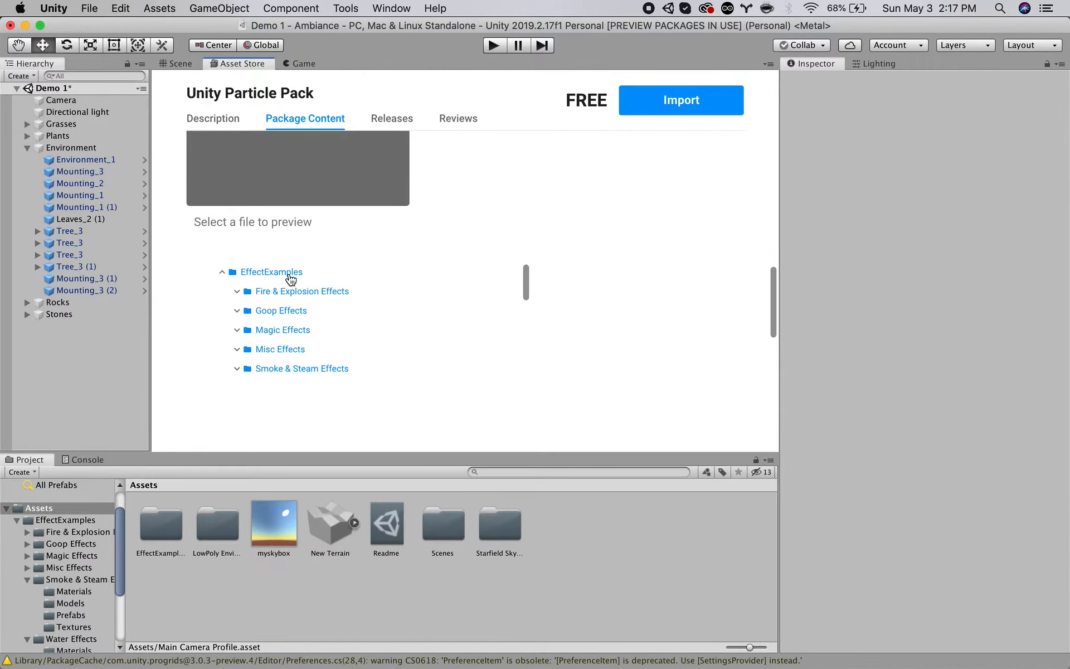
left_click(222, 273)
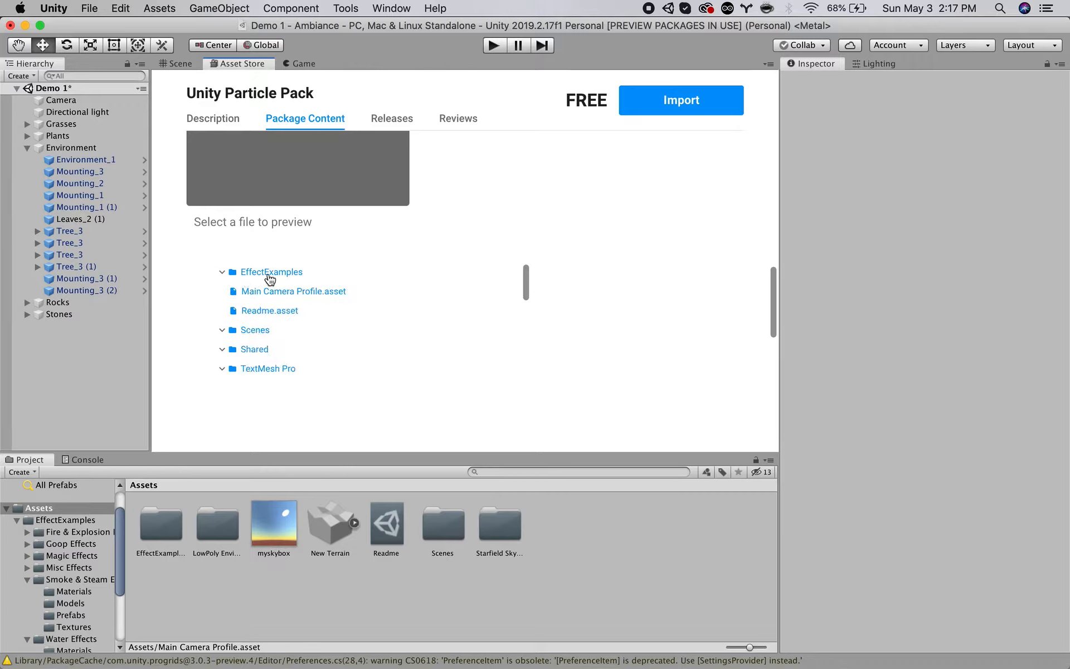
scroll(252, 337, "down", 5)
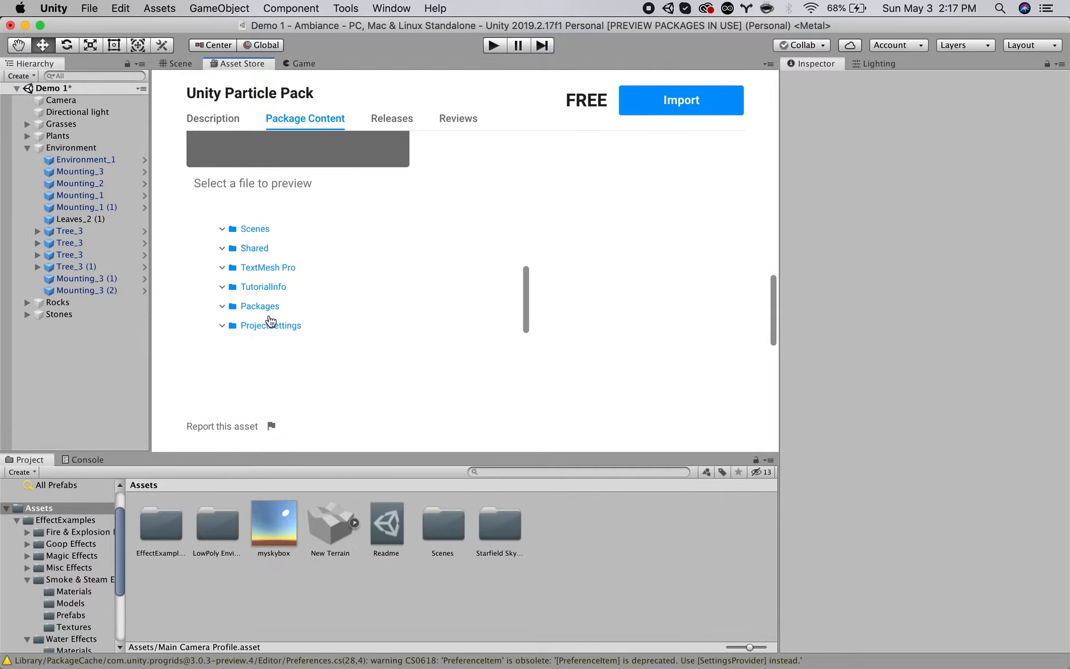
scroll(270, 321, "up", 5)
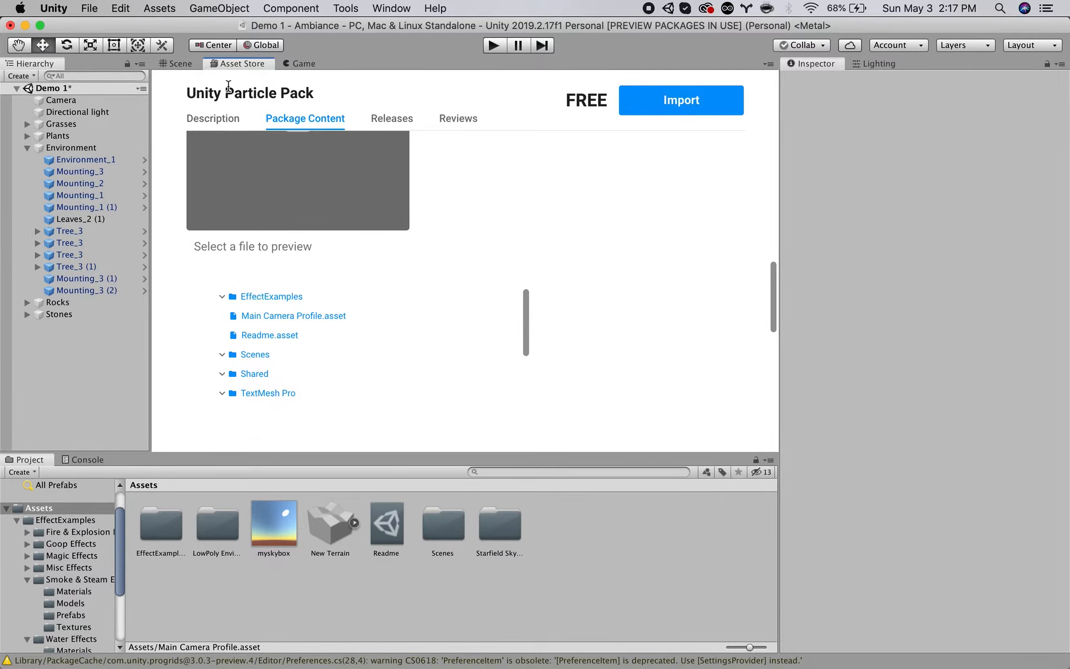
scroll(213, 243, "up", 5)
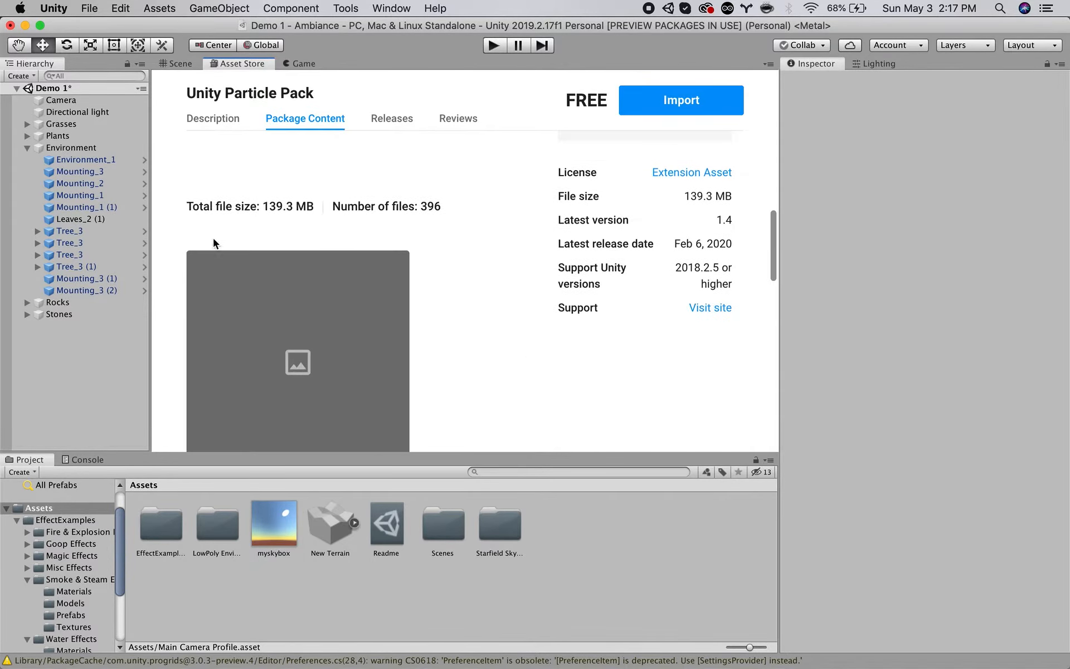
Return to the Scene view, widen the project folder list, and open the Smoke & Steam Effects Prefabs folder.
left_click(184, 65)
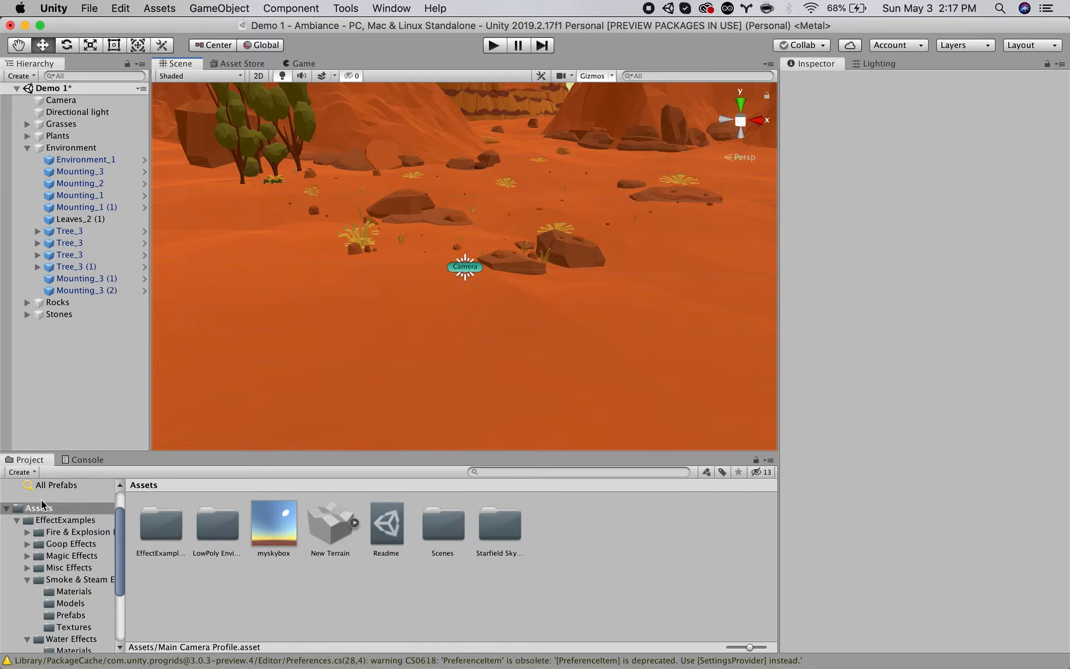
left_click(28, 580)
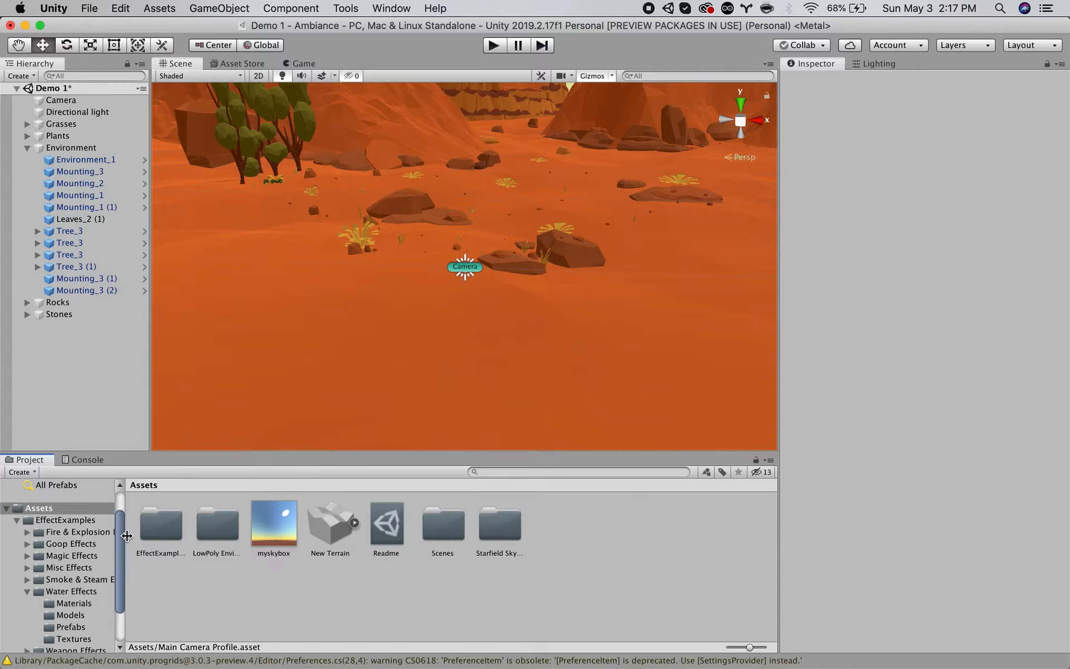
left_click_drag(127, 536, 156, 536)
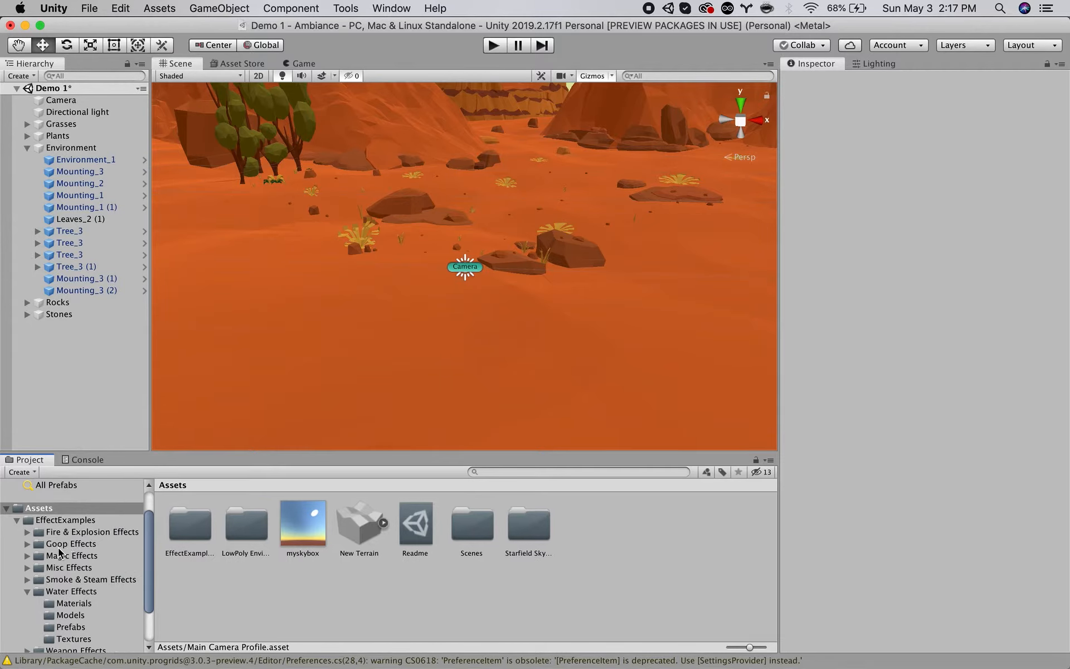
left_click(56, 579)
left_click(27, 579)
left_click(67, 615)
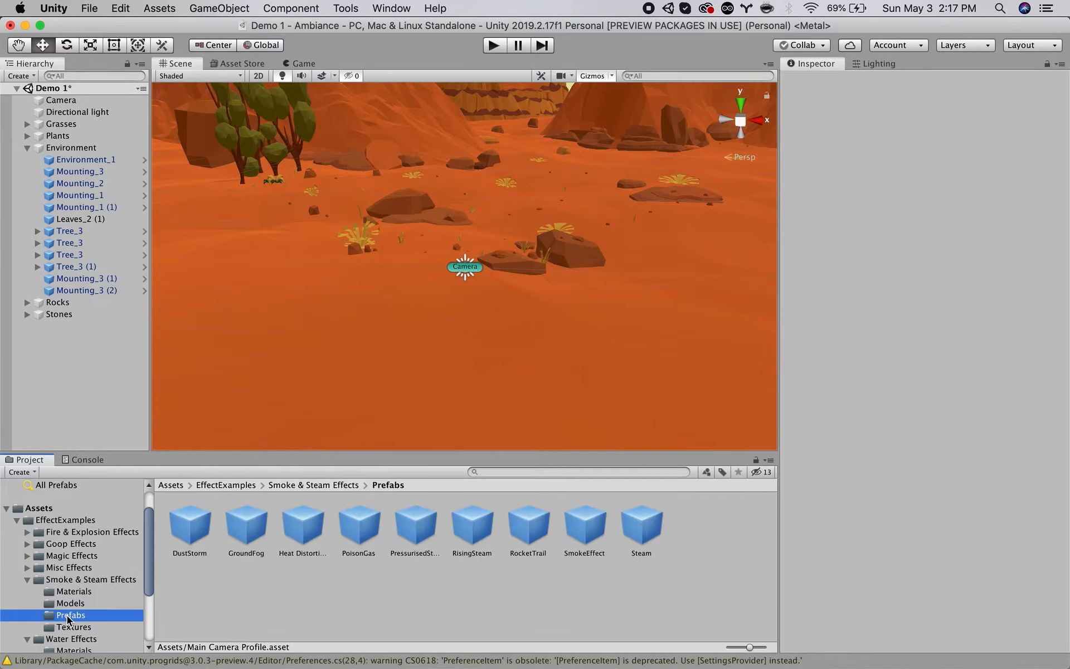
Add the Heat Distortion prefab to the Demo 1 scene hierarchy and frame it in the Scene view.
left_click(301, 521)
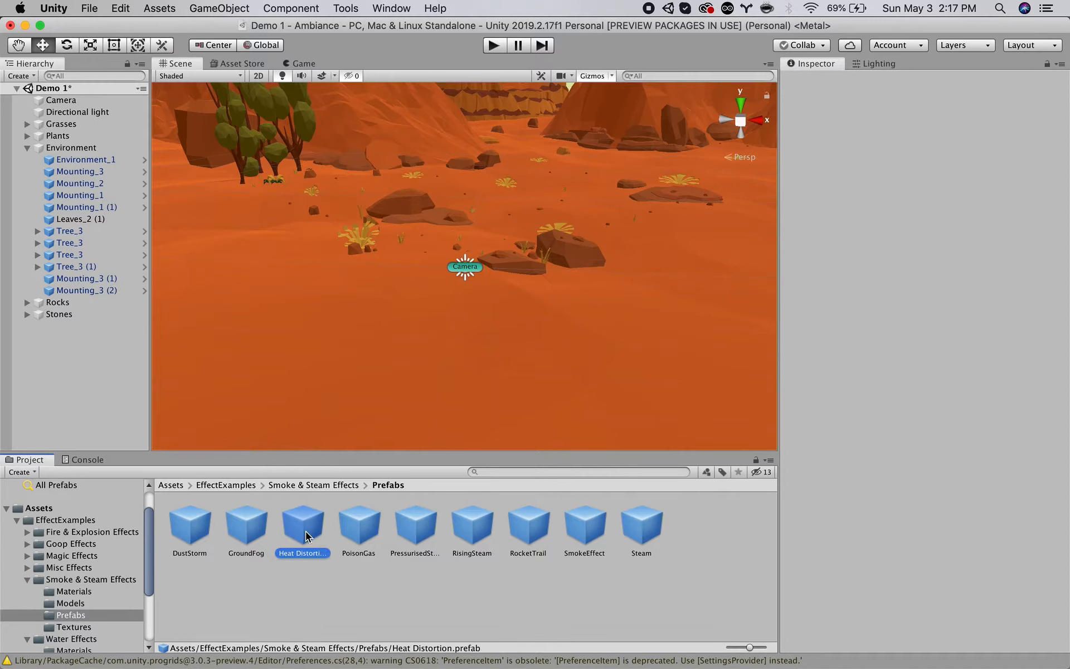
left_click_drag(89, 360, 89, 360)
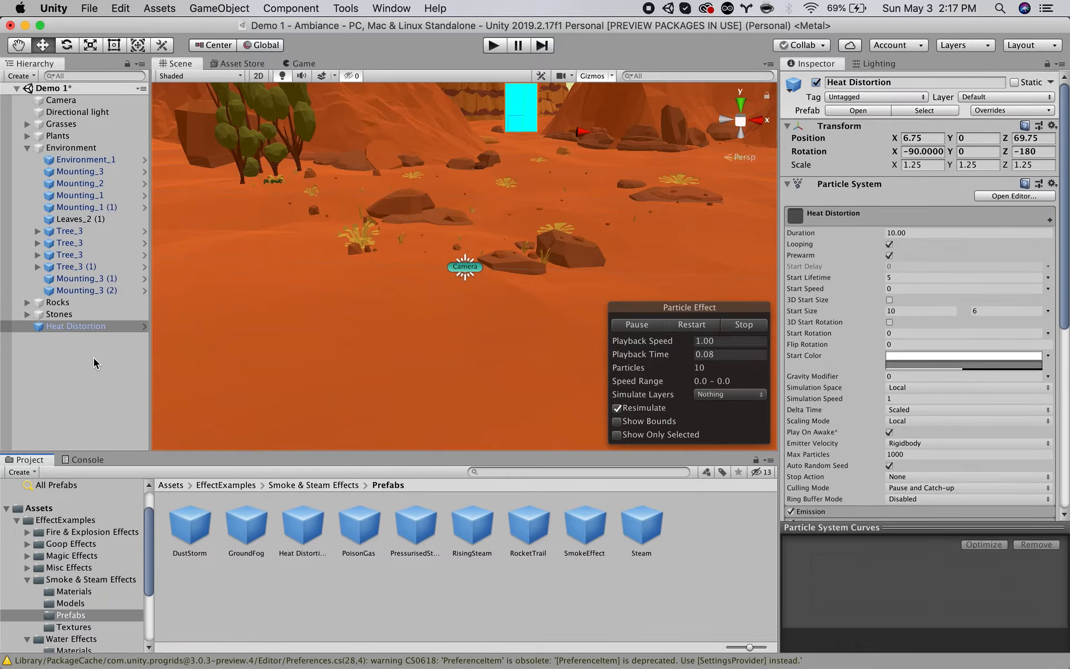
double_click(70, 327)
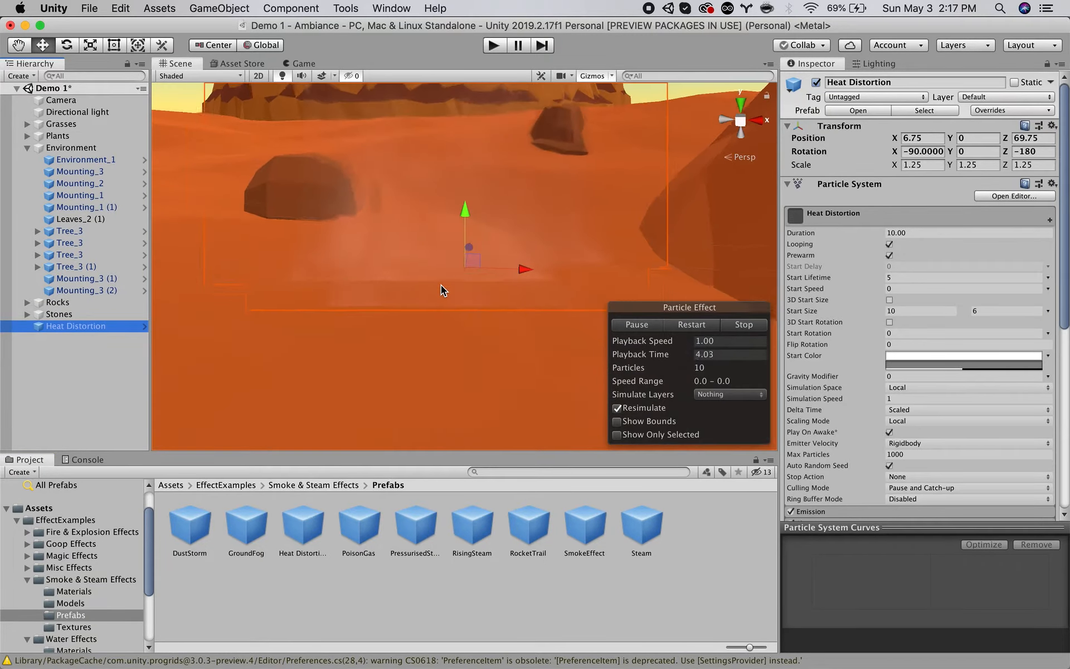
Move Heat Distortion near the camera to about X -0.1, Y -1.58, Z 5.9, and preview it in the Game view.
left_click_drag(413, 312, 454, 334, "alt")
left_click_drag(472, 283, 438, 418)
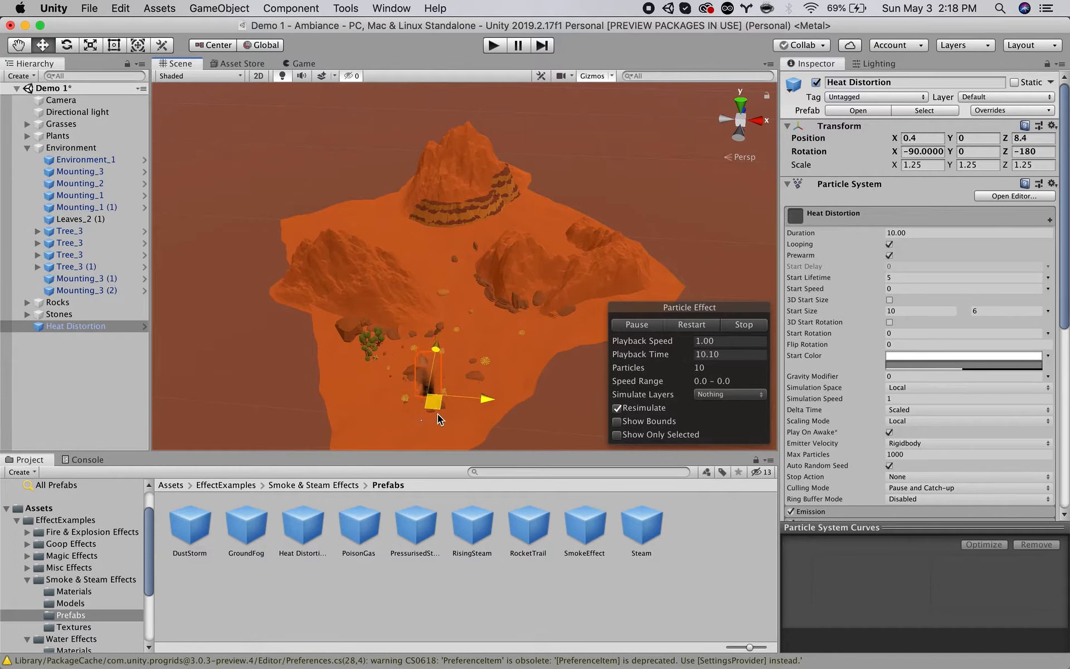
key("f")
left_click_drag(450, 403, 477, 285, "alt")
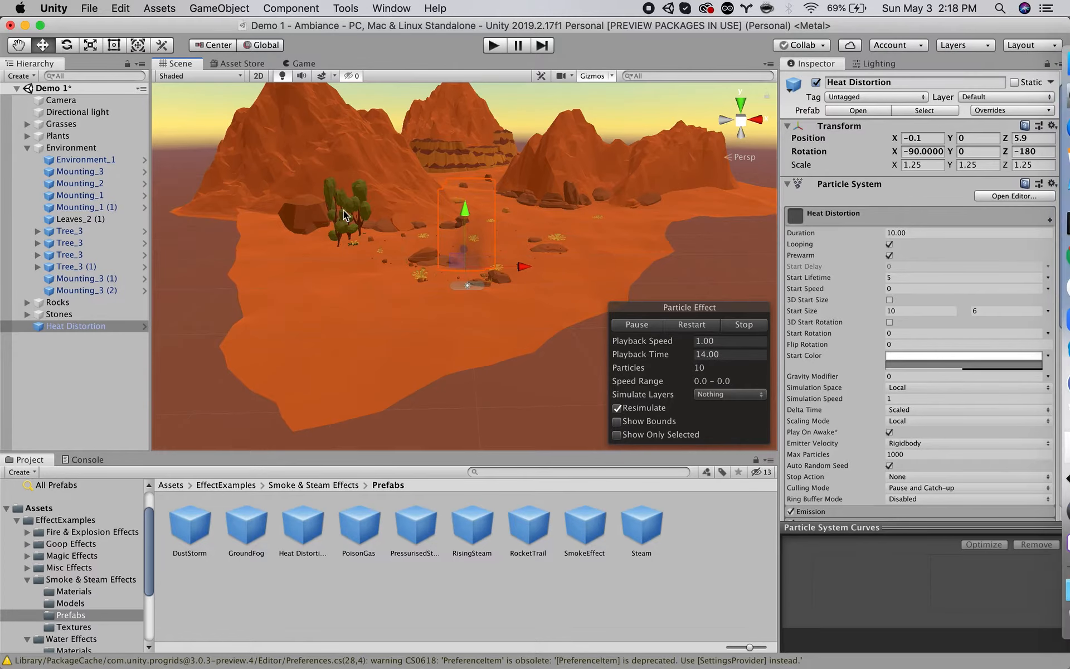
scroll(454, 289, "up", 5)
left_click_drag(482, 291, 314, 272, "alt")
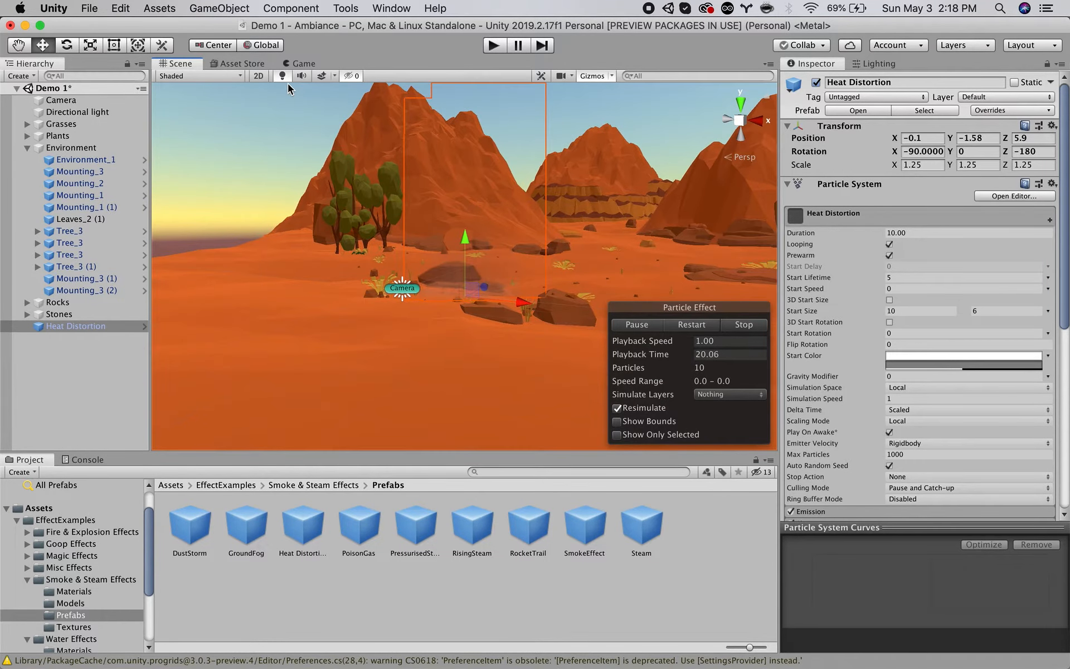
left_click(301, 64)
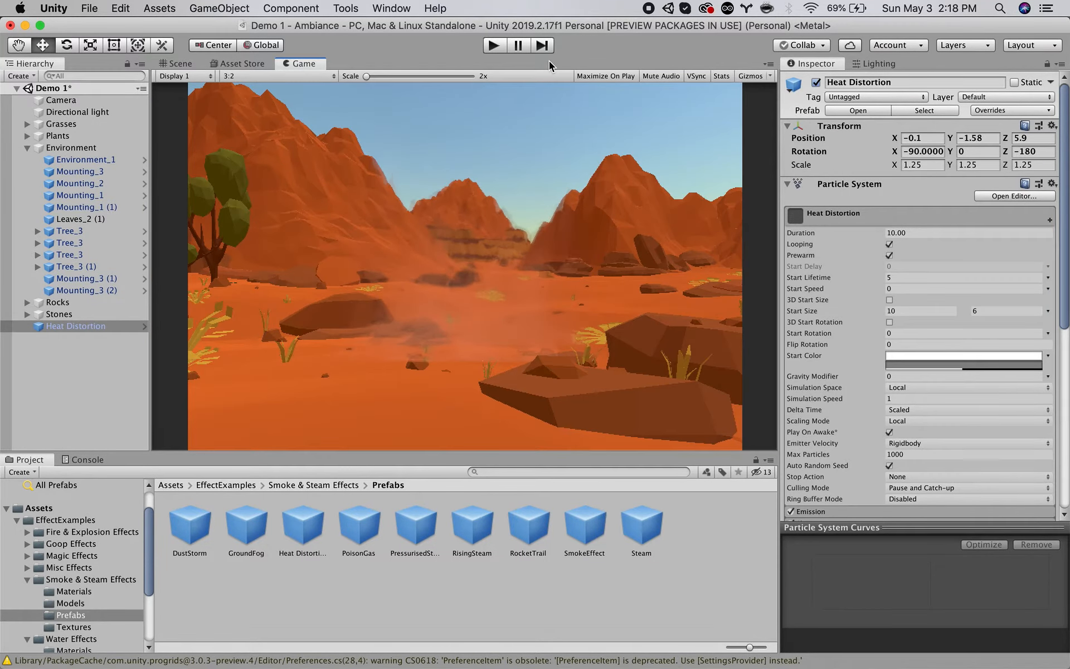
left_click(182, 65)
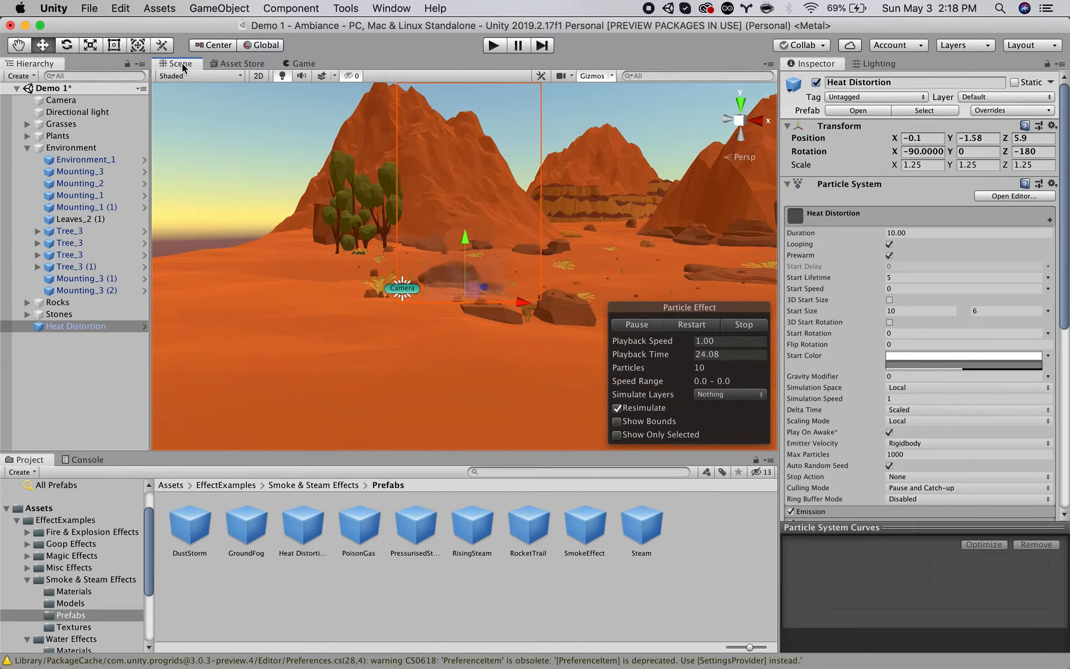
Scale Heat Distortion uniformly to about 3.9, lower it to about Y -2.19, and check it in the Game view.
left_click_drag(493, 327, 496, 379, "alt")
key("r")
left_click_drag(466, 292, 624, 301)
left_click_drag(540, 316, 556, 251, "alt")
key("w")
left_click_drag(471, 235, 467, 252)
left_click(301, 65)
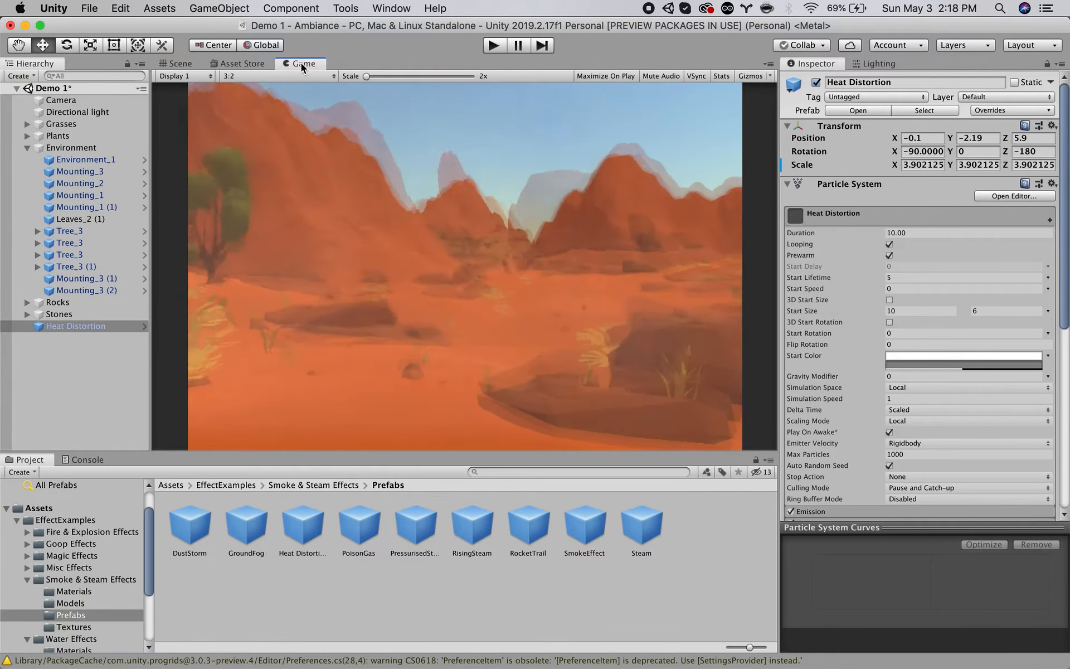
left_click(181, 64)
Move Heat Distortion farther from the camera to about X 3.36, Y -4.53, Z 29.2, and preview it in the Game view.
left_click_drag(524, 255, 483, 337, "alt")
left_click_drag(488, 289, 549, 174)
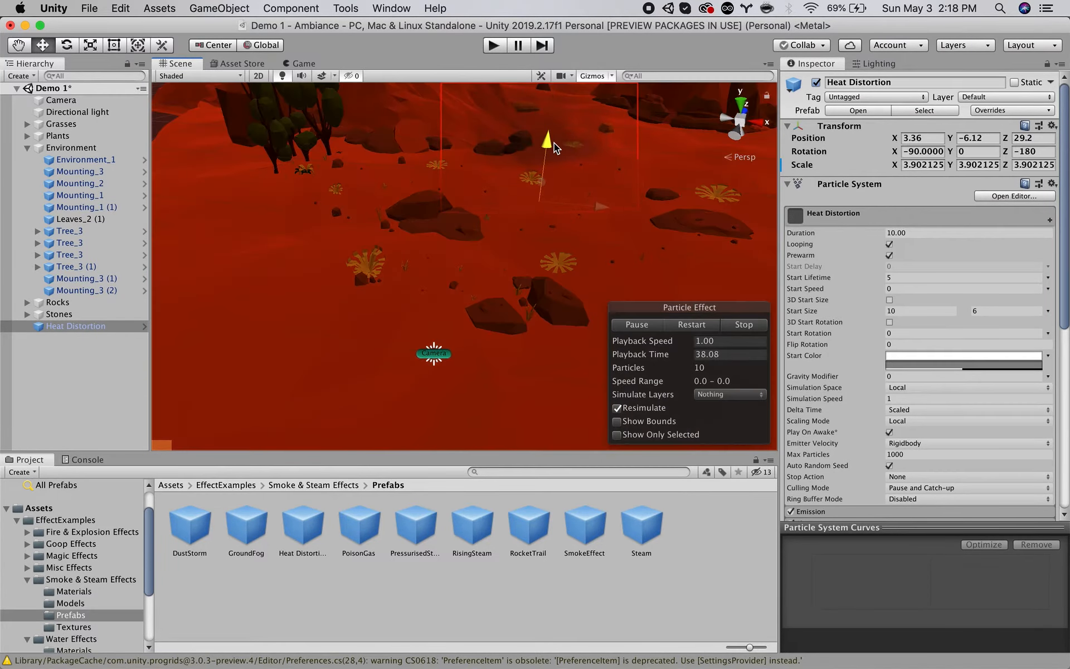
left_click_drag(557, 128, 527, 131)
left_click(301, 64)
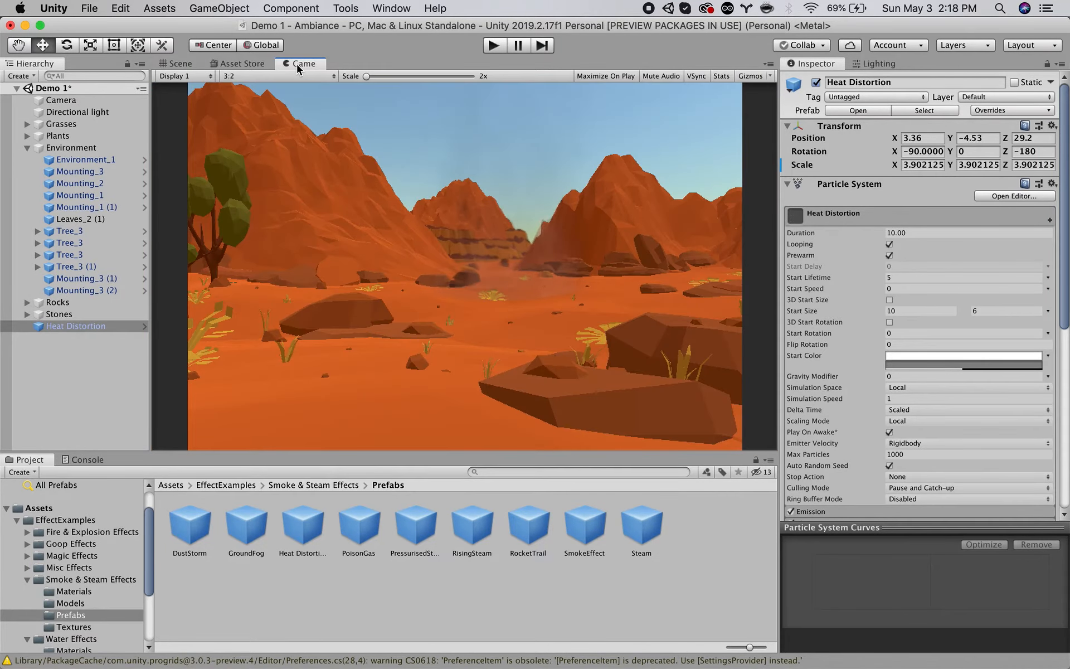
left_click(187, 64)
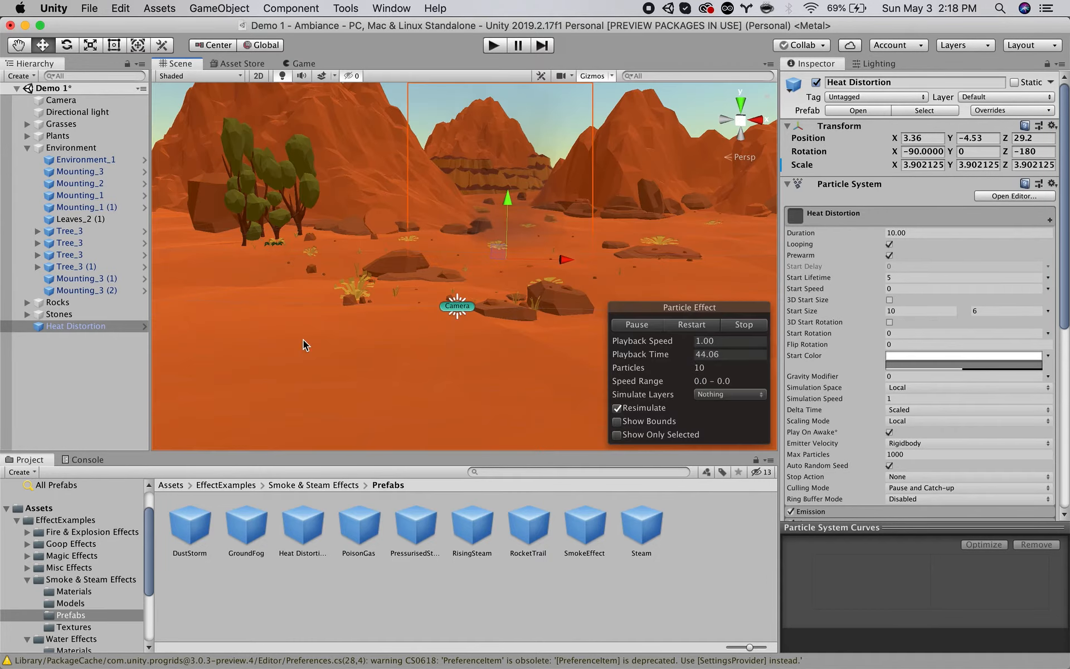
Open the Magic Effects prefabs folder and try to add the IceLance prefab to the Demo 1 hierarchy.
left_click(383, 595)
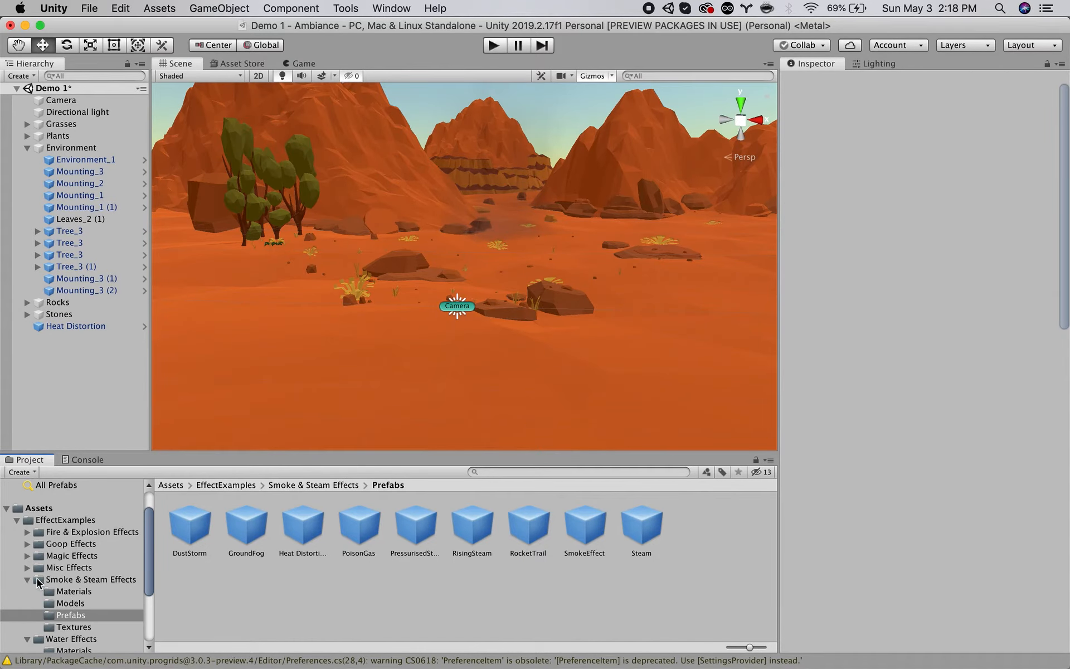
left_click(28, 579)
left_click(27, 556)
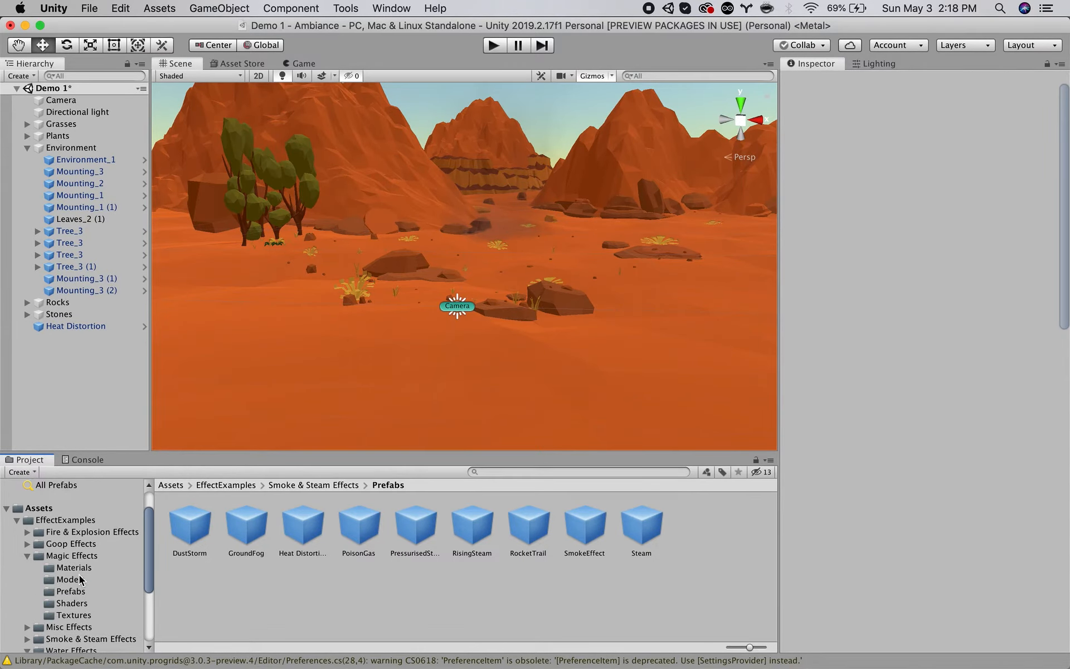
left_click(68, 591)
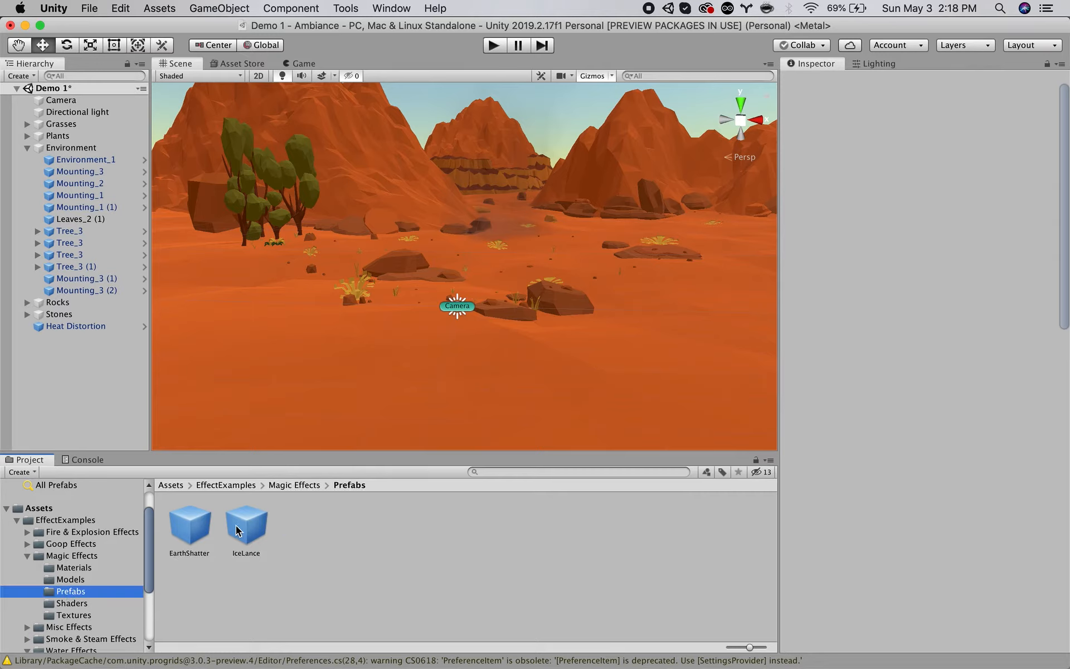
left_click_drag(247, 528, 58, 374)
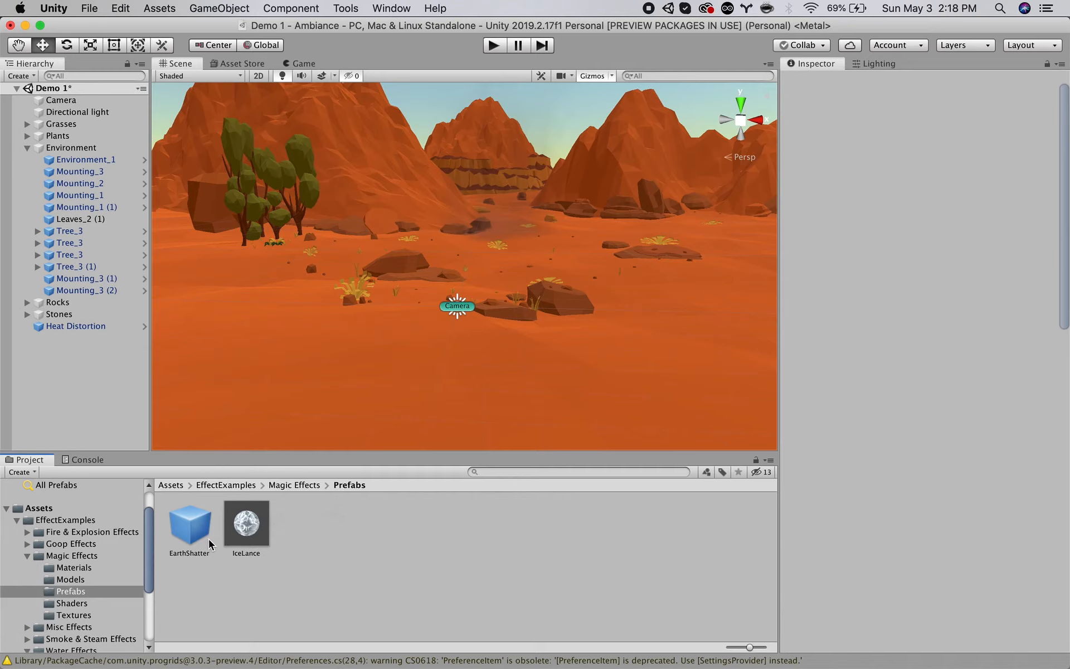
Add the GoopSpray prefab from Goop Effects to the Demo 1 hierarchy and inspect its effect up close in the Scene view.
left_click(27, 544)
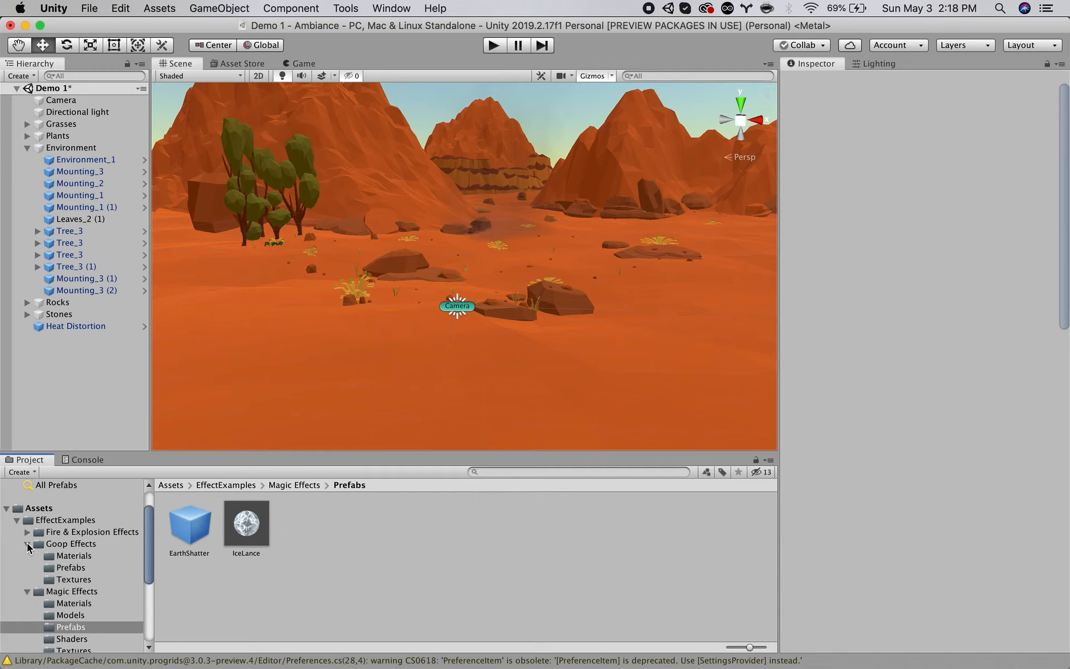
left_click(71, 567)
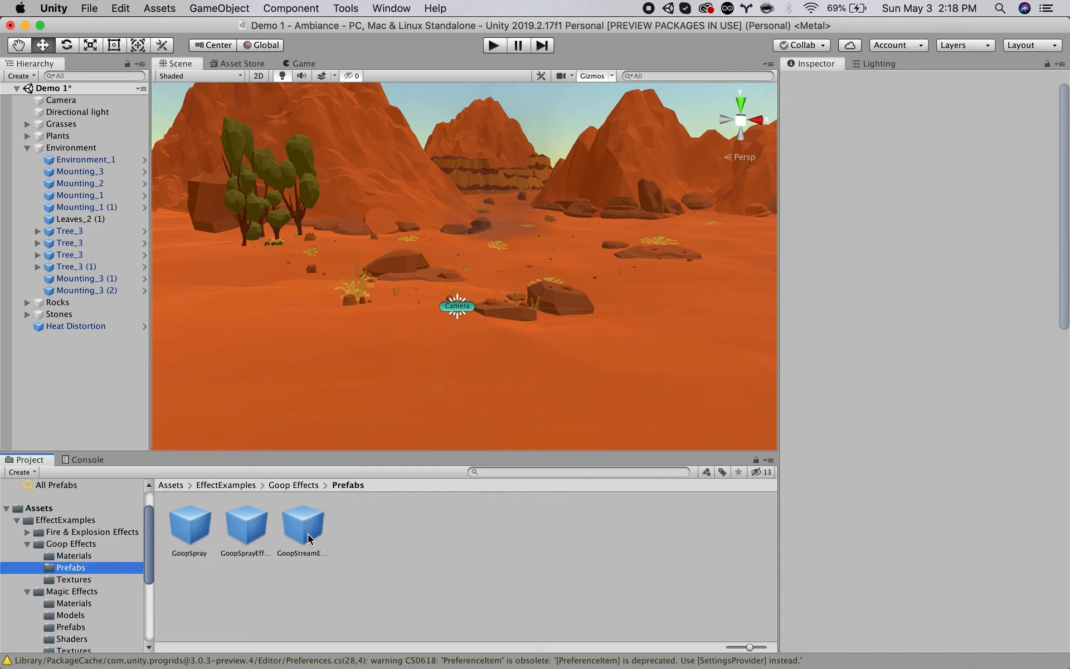
left_click_drag(190, 530, 73, 396)
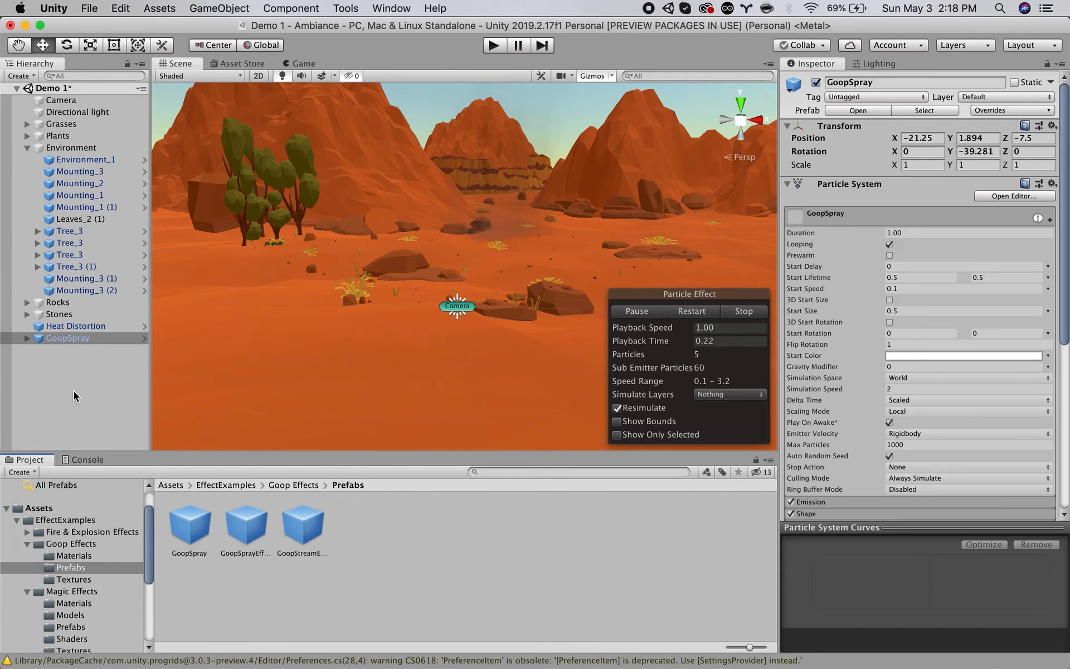
double_click(66, 339)
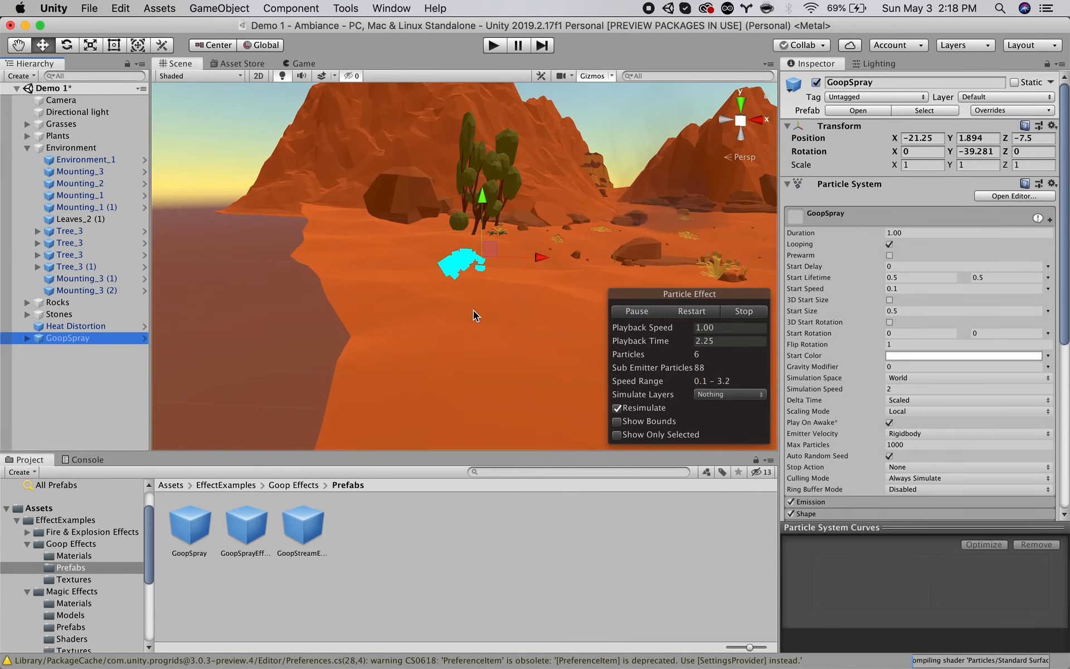
scroll(448, 266, "up", 6)
scroll(447, 265, "down", 5)
left_click_drag(358, 254, 632, 277, "alt")
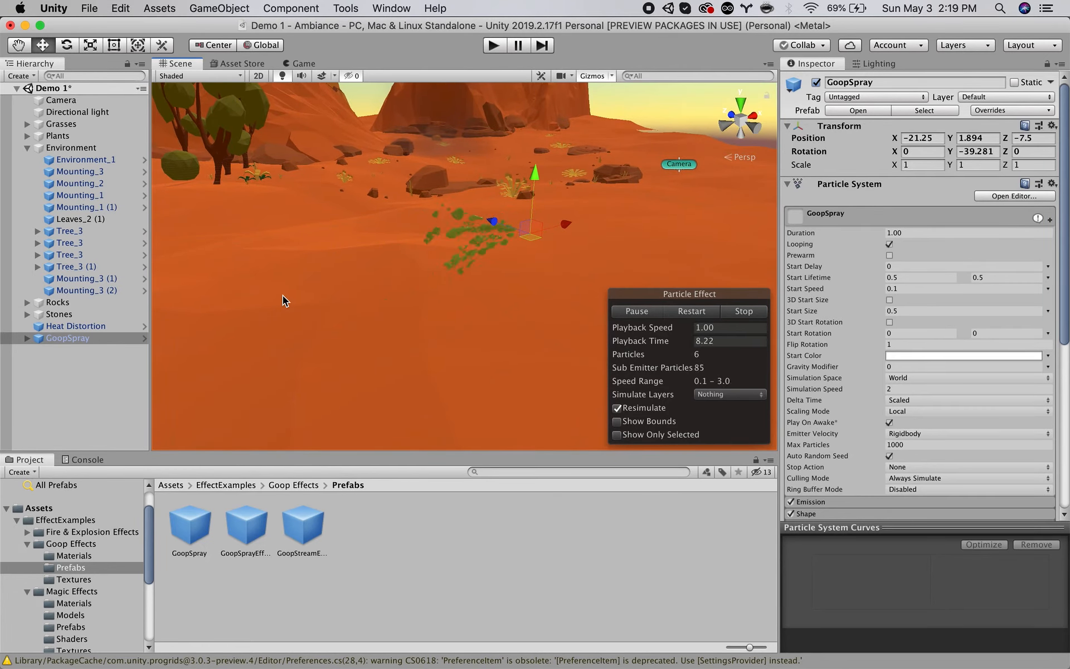
left_click_drag(497, 244, 305, 293, "alt")
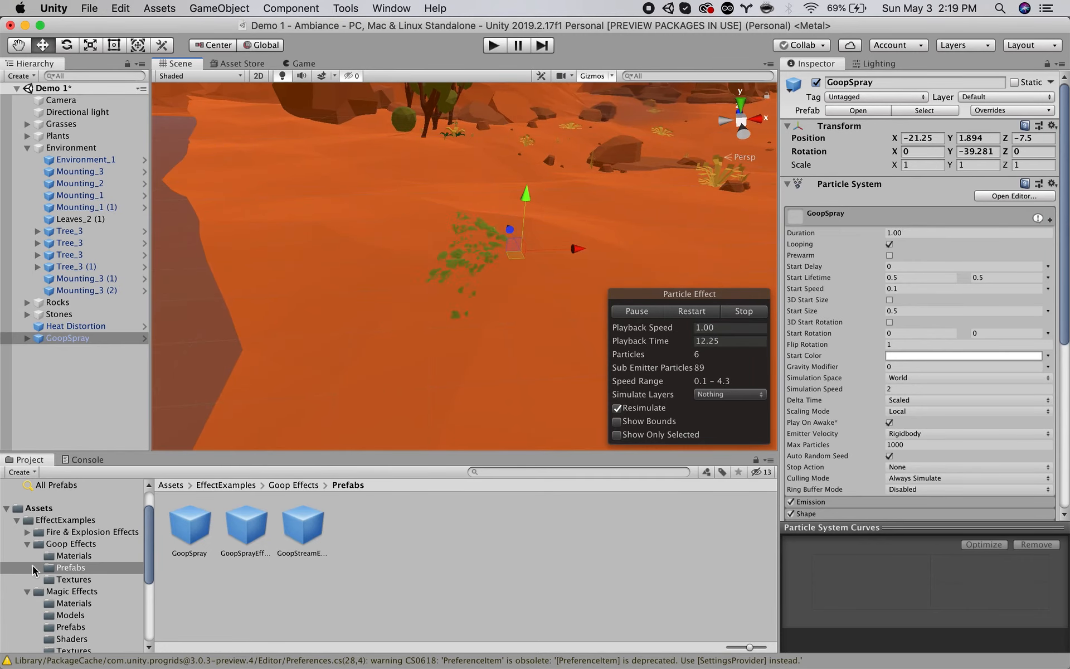
Browse the Fire & Explosion Effects prefabs and inspect the FlameStream prefab's settings.
left_click(26, 547)
left_click(27, 532)
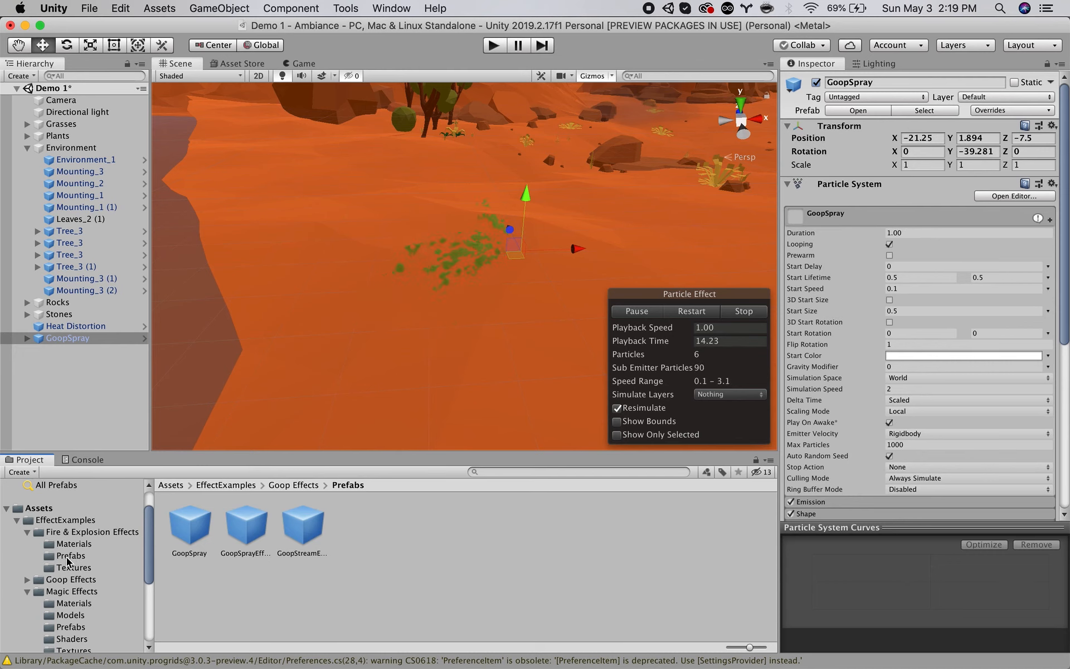
left_click(69, 556)
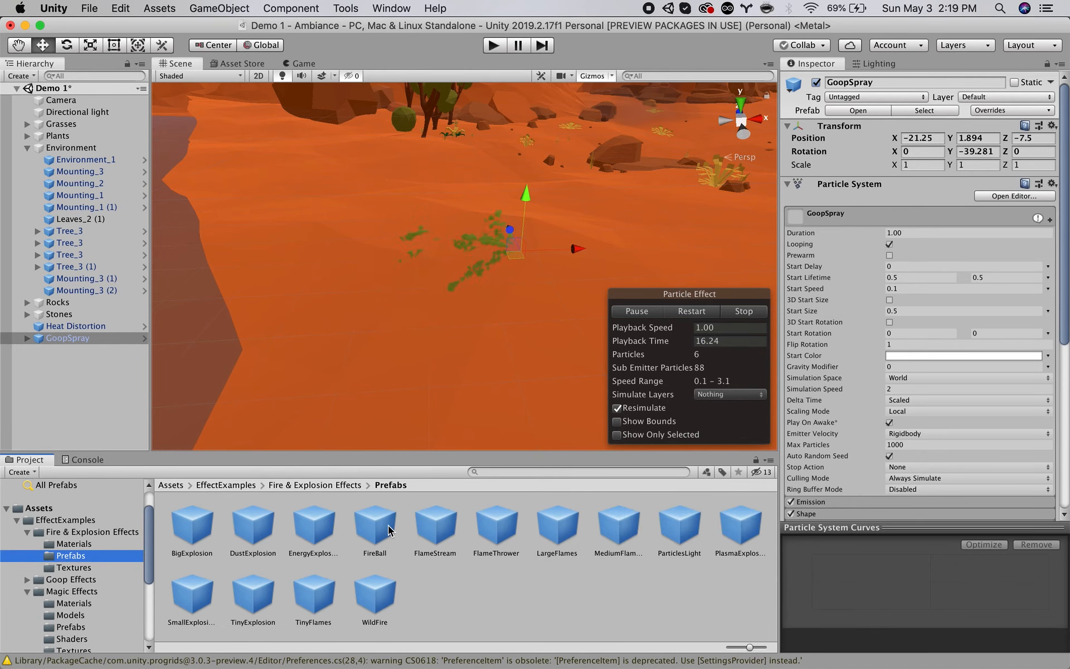
left_click(435, 524)
left_click_drag(592, 279, 474, 248, "alt")
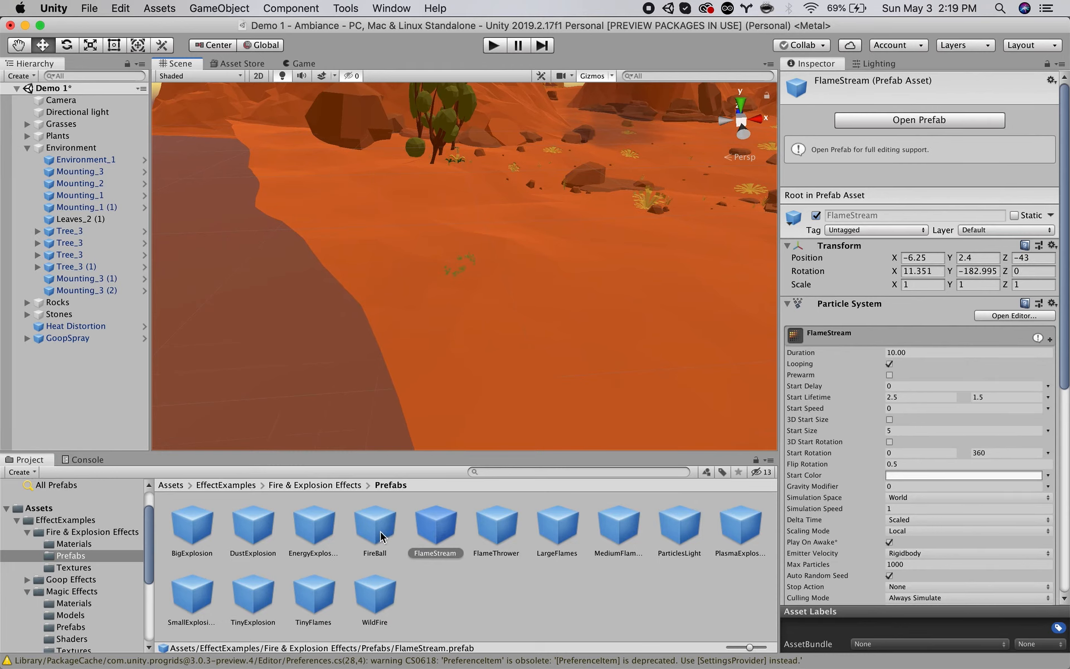
Add the FireBall prefab to the Demo 1 hierarchy and frame its effect against the desert in the Scene view.
left_click(385, 536)
left_click_drag(89, 369, 81, 363)
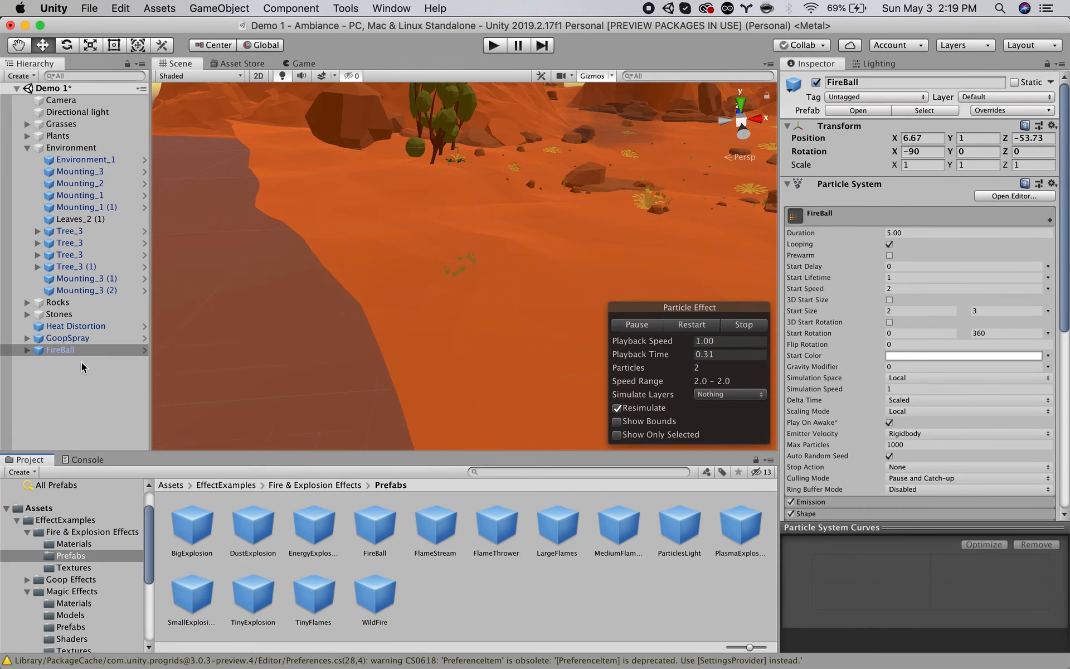
double_click(72, 350)
left_click_drag(439, 276, 476, 366, "alt")
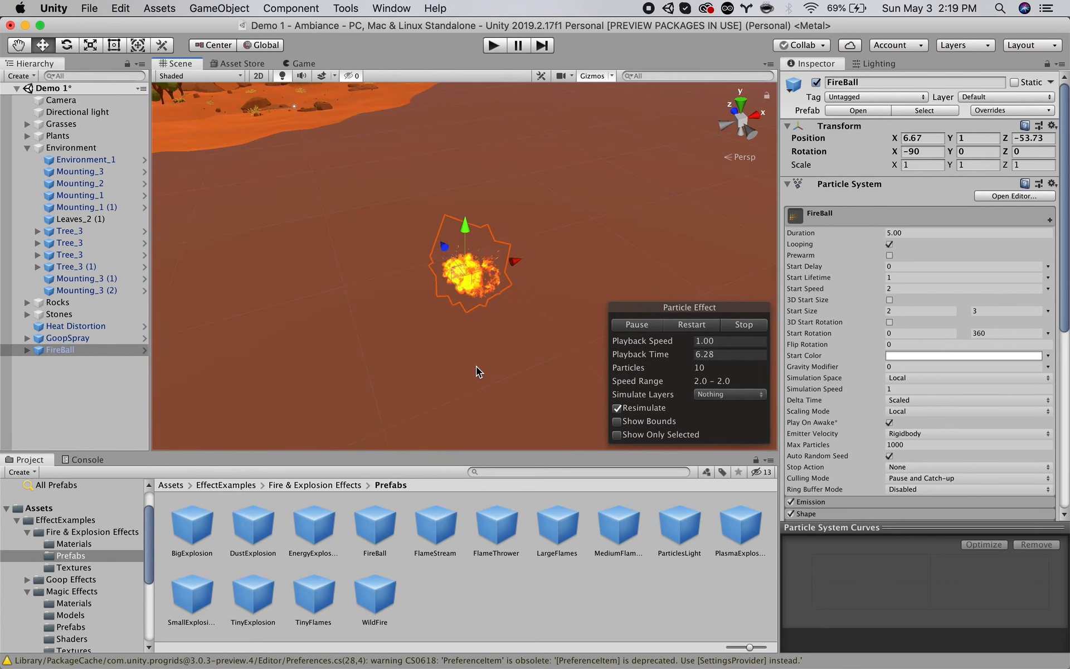
left_click_drag(351, 325, 353, 296, "alt")
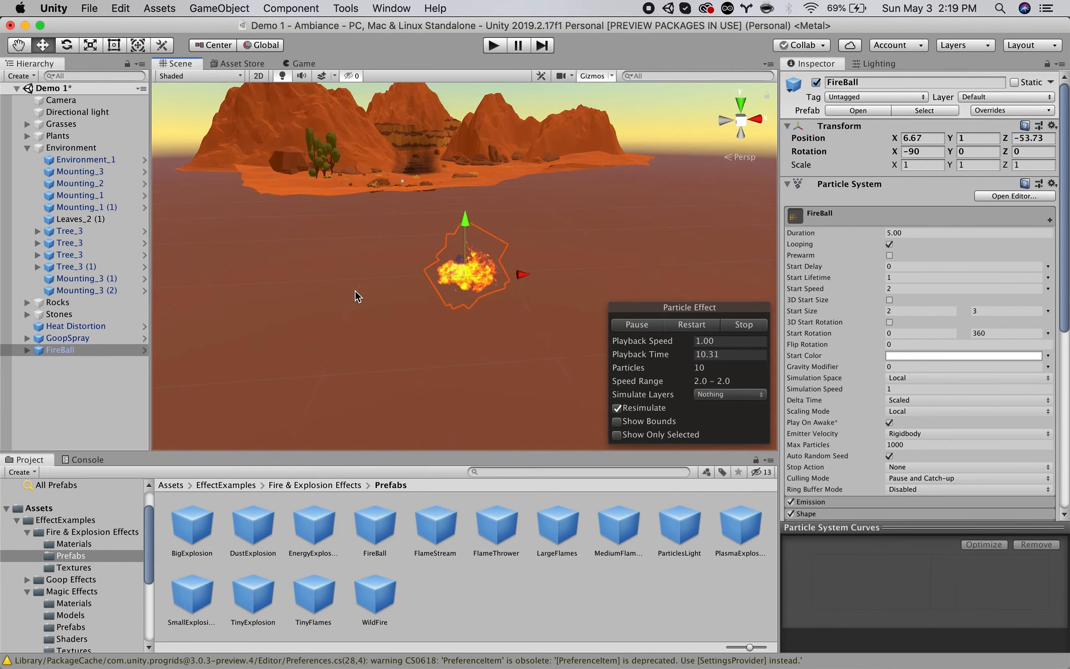